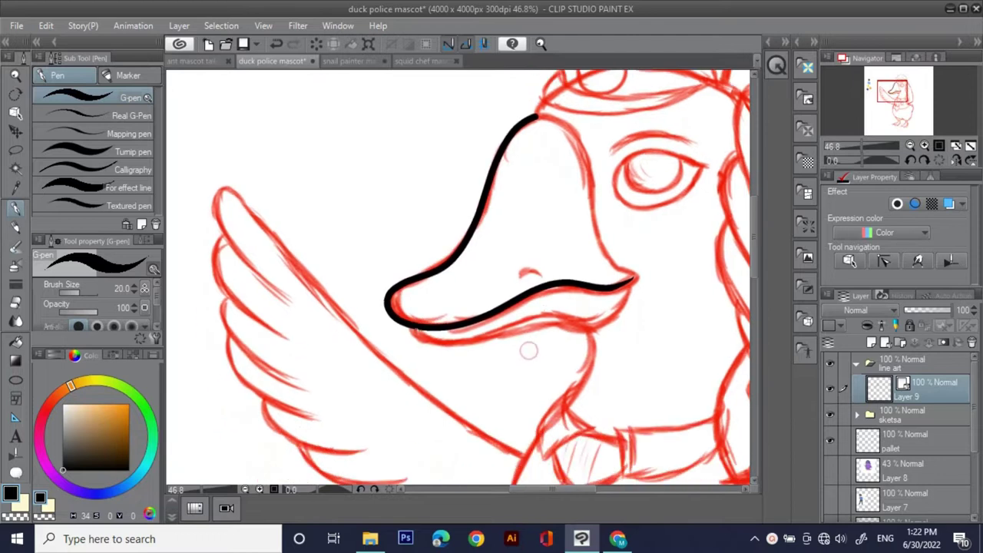
Ink the lower bill and the rear edge of the upper bill over the red sketch with the black 20.0 G-pen
{"action": "key", "text": "ctrl+z"}
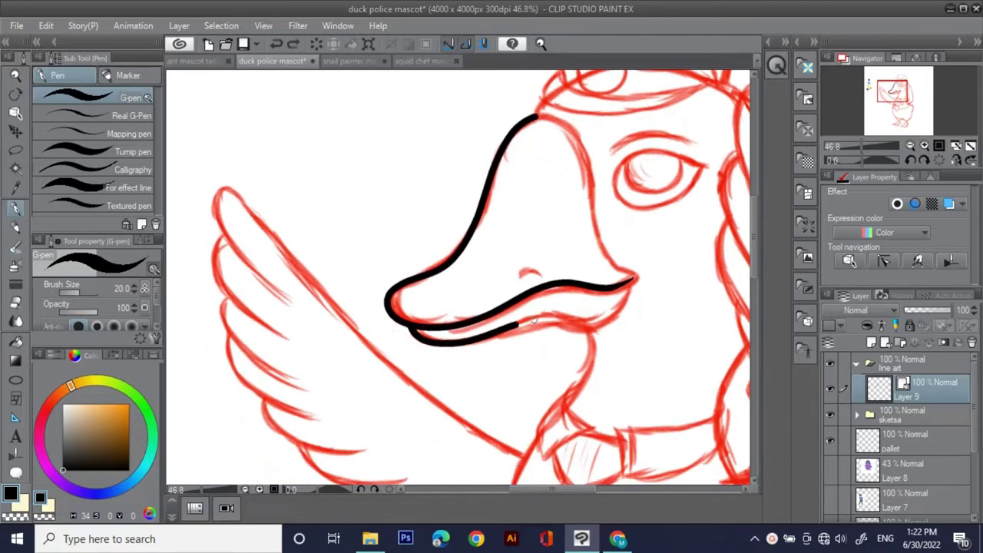
{"action": "left_click_drag", "start_coordinate": [524, 222], "coordinate": [552, 291]}
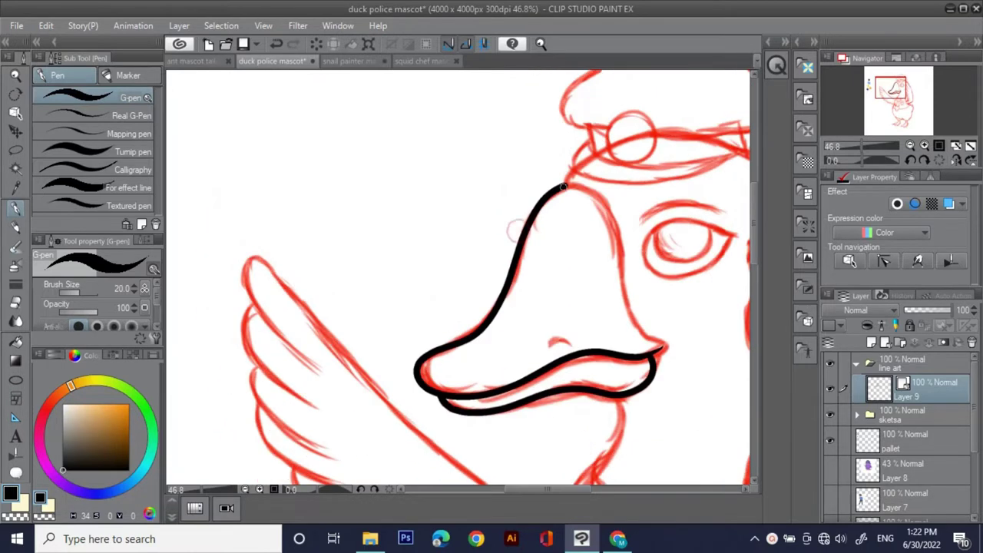
{"action": "mouse_move", "coordinate": [590, 187]}
{"action": "left_mouse_down"}
{"action": "mouse_move", "coordinate": [620, 213]}
{"action": "mouse_move", "coordinate": [630, 267]}
{"action": "left_mouse_up"}
{"action": "key", "text": "ctrl+z"}
{"action": "mouse_move", "coordinate": [566, 184]}
{"action": "left_mouse_down"}
{"action": "mouse_move", "coordinate": [623, 231]}
{"action": "mouse_move", "coordinate": [637, 332]}
{"action": "mouse_move", "coordinate": [663, 347]}
{"action": "mouse_move", "coordinate": [502, 208]}
{"action": "left_mouse_up"}
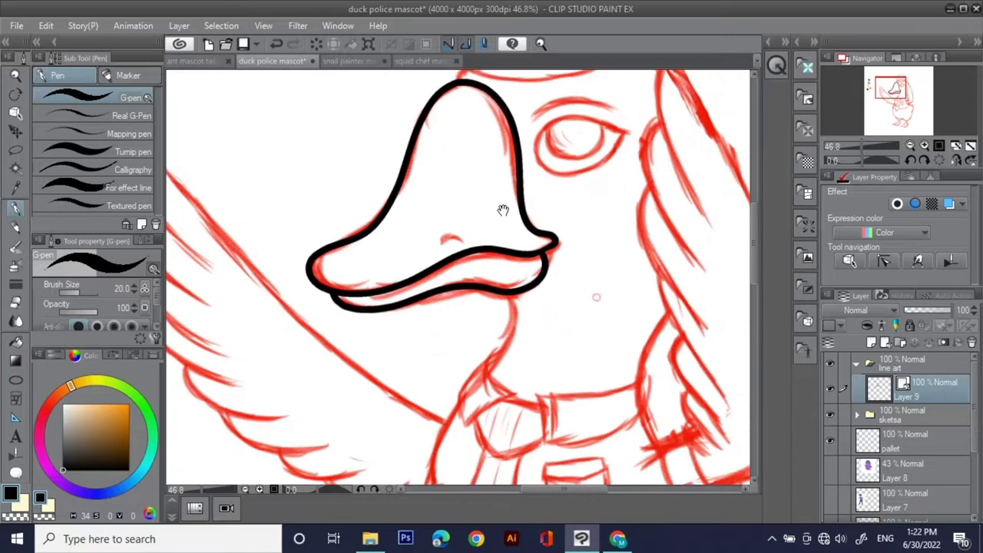
{"action": "left_click", "coordinate": [772, 539]}
{"action": "left_click", "coordinate": [772, 504]}
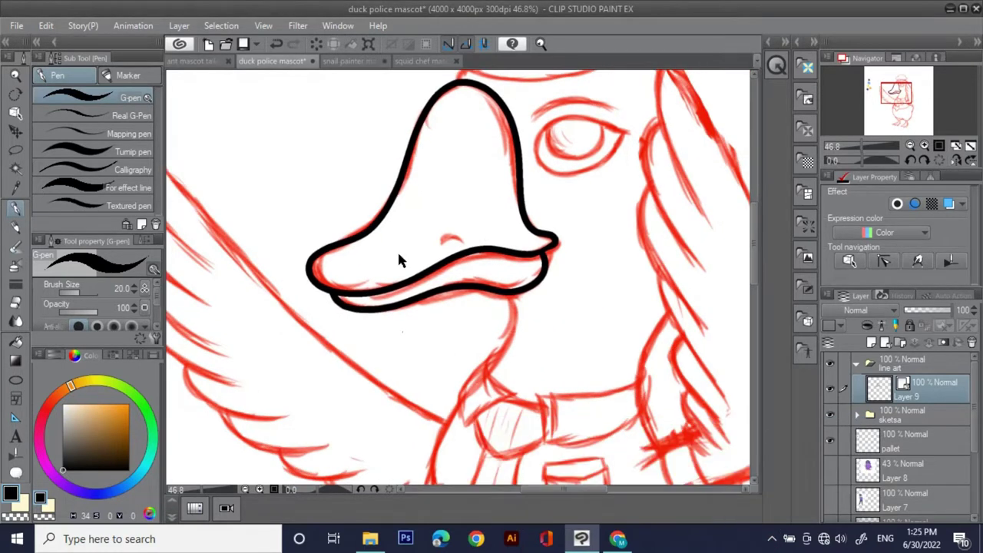
Ink the shirt collar on both sides of the tie knot, following the red sketch
{"action": "mouse_move", "coordinate": [397, 252]}
{"action": "left_mouse_down"}
{"action": "mouse_move", "coordinate": [472, 352]}
{"action": "mouse_move", "coordinate": [433, 307]}
{"action": "mouse_move", "coordinate": [405, 230]}
{"action": "mouse_move", "coordinate": [519, 180]}
{"action": "mouse_move", "coordinate": [532, 261]}
{"action": "mouse_move", "coordinate": [494, 286]}
{"action": "mouse_move", "coordinate": [503, 331]}
{"action": "left_mouse_up"}
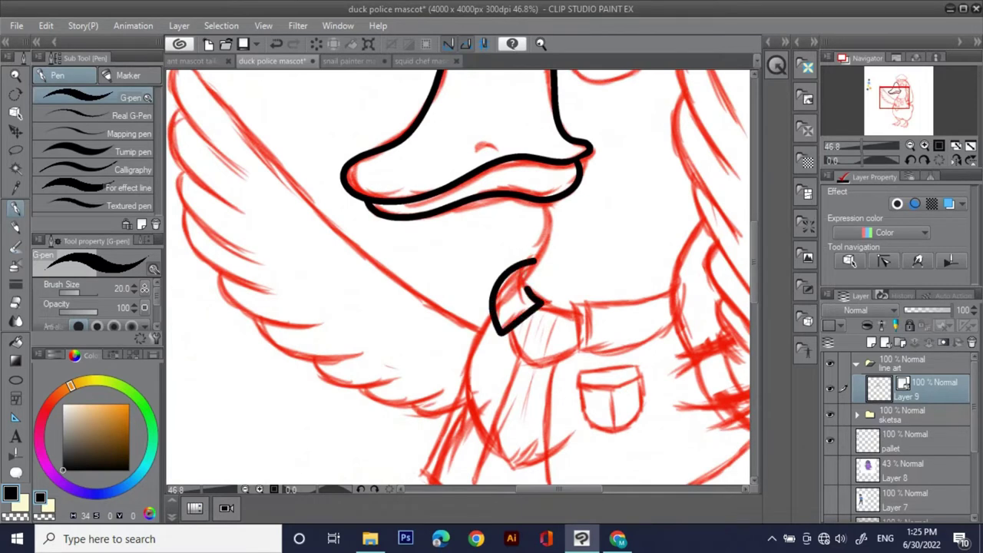
{"action": "left_click_drag", "start_coordinate": [568, 281], "coordinate": [558, 307]}
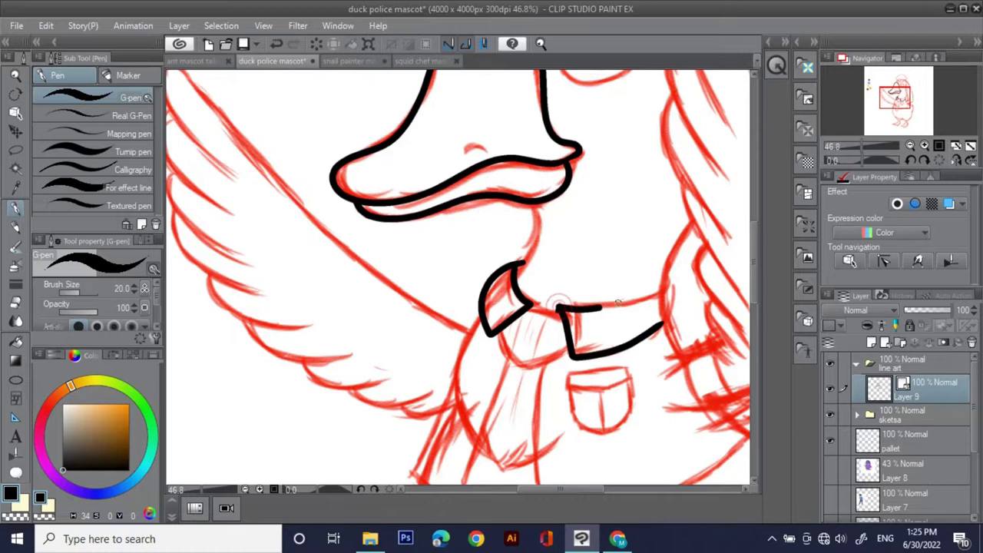
{"action": "left_click_drag", "start_coordinate": [618, 304], "coordinate": [654, 283]}
Ink the curved throat line from beneath the lower bill down to the collar flap
{"action": "left_click_drag", "start_coordinate": [552, 192], "coordinate": [555, 251]}
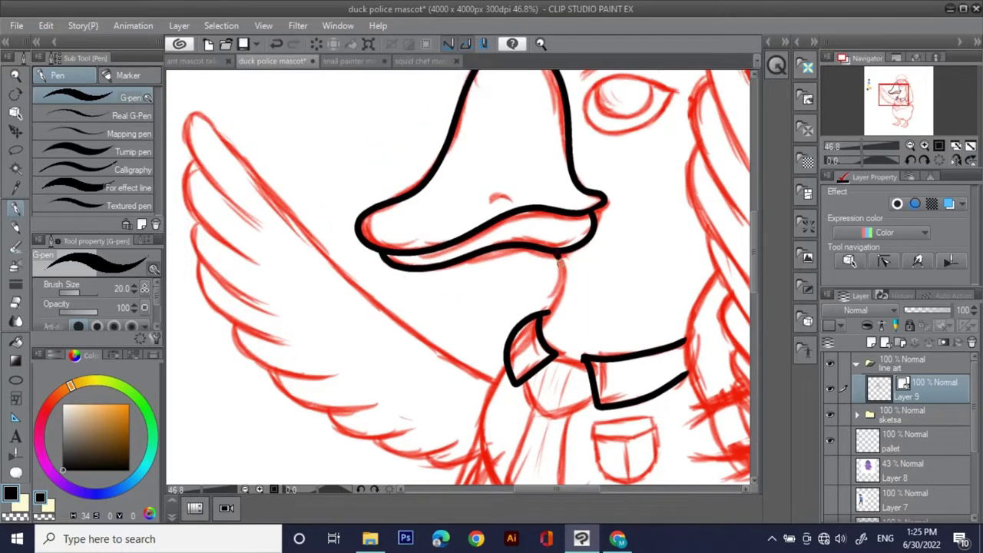
{"action": "left_click_drag", "start_coordinate": [540, 323], "coordinate": [547, 312]}
{"action": "mouse_move", "coordinate": [582, 347]}
{"action": "left_mouse_down"}
{"action": "mouse_move", "coordinate": [571, 261]}
{"action": "mouse_move", "coordinate": [562, 336]}
{"action": "mouse_move", "coordinate": [526, 324]}
{"action": "left_mouse_up"}
{"action": "key", "text": "ctrl+z"}
{"action": "key", "text": "ctrl+z"}
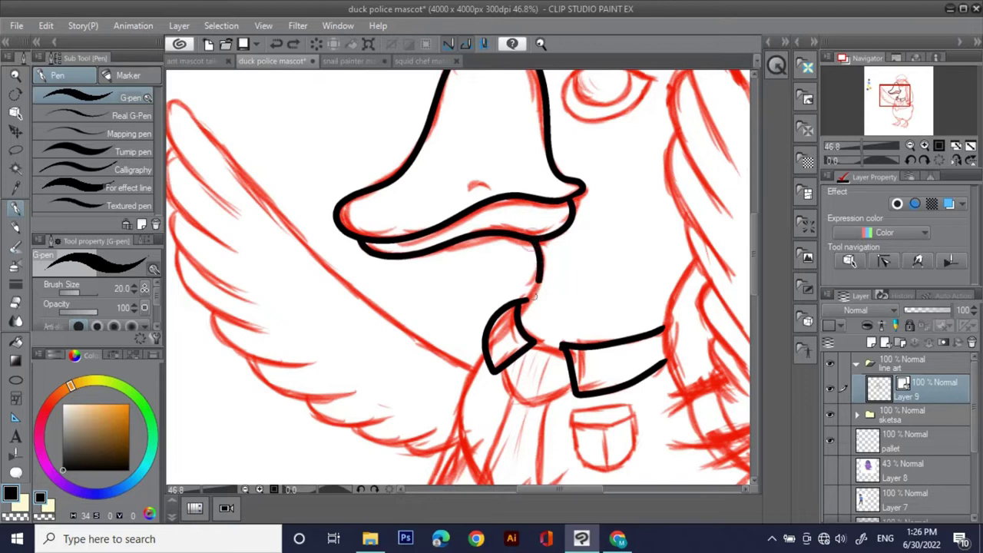
{"action": "mouse_move", "coordinate": [562, 356]}
{"action": "left_mouse_down"}
{"action": "mouse_move", "coordinate": [568, 306]}
{"action": "mouse_move", "coordinate": [602, 314]}
{"action": "mouse_move", "coordinate": [572, 308]}
{"action": "left_mouse_up"}
Ink the tie's knot and its long pointed blade
{"action": "mouse_move", "coordinate": [528, 291]}
{"action": "left_mouse_down"}
{"action": "mouse_move", "coordinate": [554, 319]}
{"action": "mouse_move", "coordinate": [585, 316]}
{"action": "left_mouse_up"}
{"action": "mouse_move", "coordinate": [561, 348]}
{"action": "left_mouse_down"}
{"action": "mouse_move", "coordinate": [568, 250]}
{"action": "mouse_move", "coordinate": [573, 286]}
{"action": "left_mouse_up"}
{"action": "left_click_drag", "start_coordinate": [554, 252], "coordinate": [512, 389]}
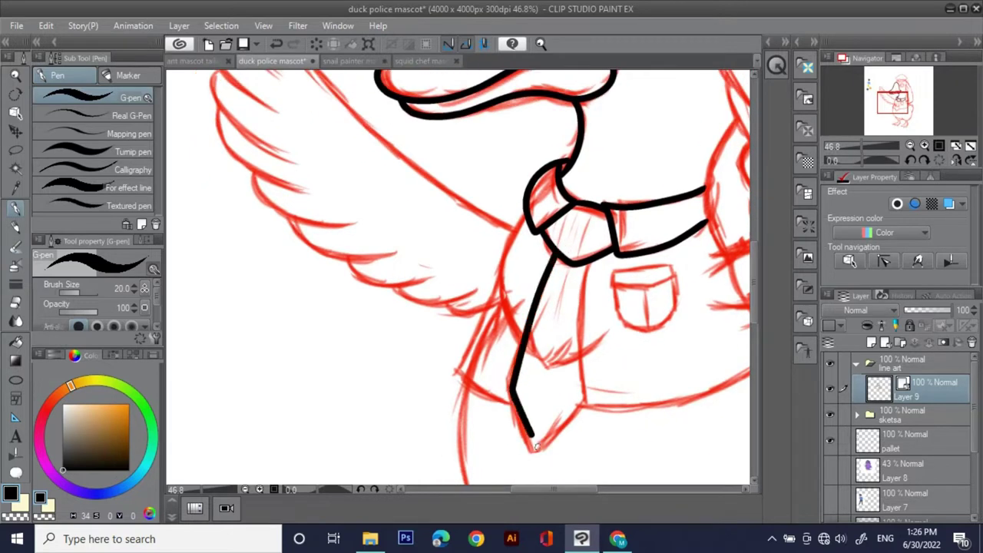
{"action": "left_click_drag", "start_coordinate": [617, 208], "coordinate": [657, 215]}
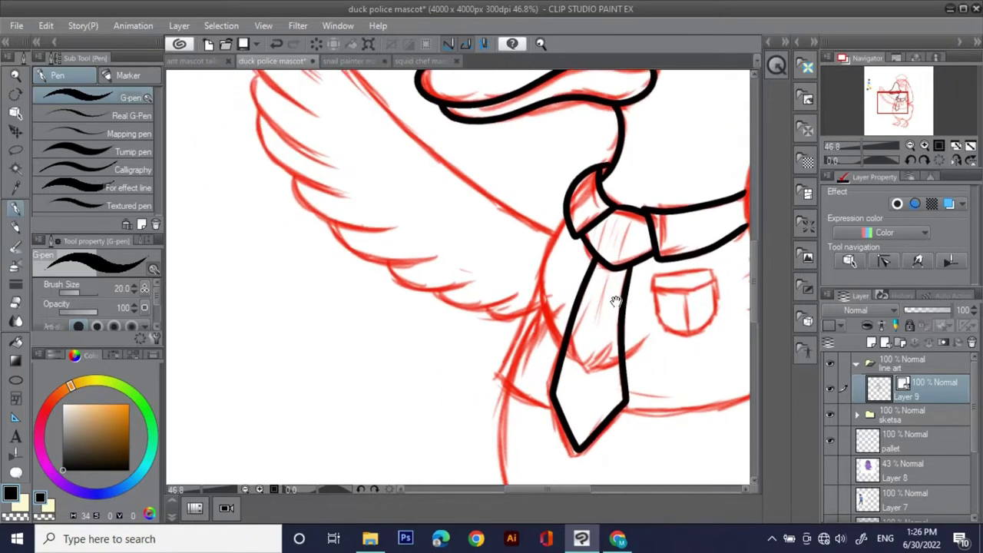
Ink the shirt's front edge from the collar flap down to the hem corner, redrawing the stroke until it fits
{"action": "left_click_drag", "start_coordinate": [567, 212], "coordinate": [491, 379]}
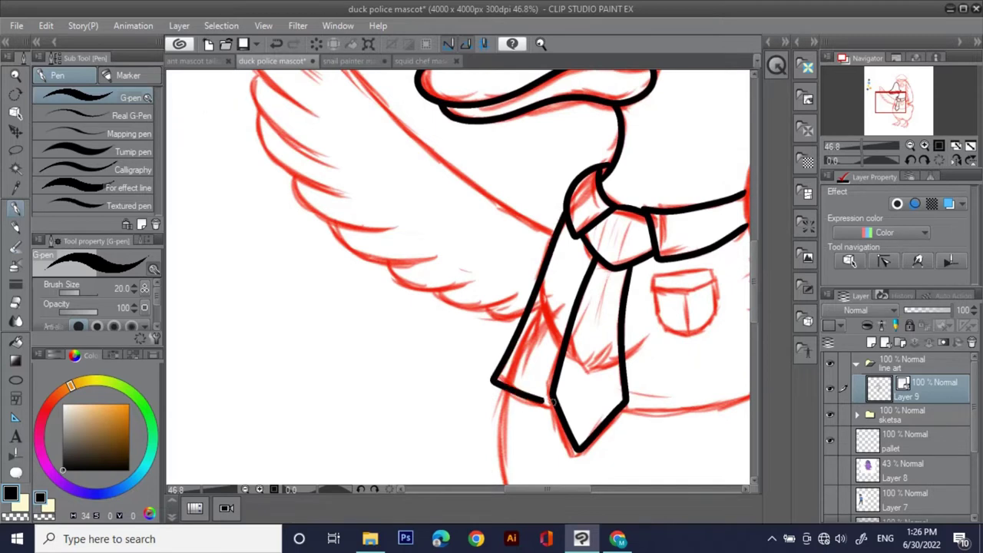
{"action": "key", "text": "ctrl+z"}
{"action": "key", "text": "ctrl+z"}
{"action": "left_click_drag", "start_coordinate": [567, 212], "coordinate": [491, 380]}
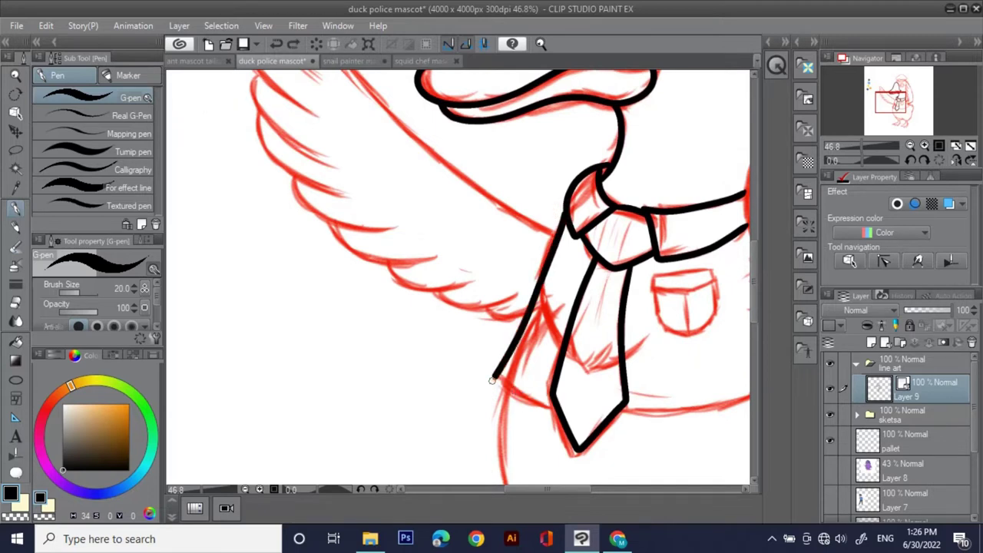
{"action": "key", "text": "ctrl+z"}
{"action": "key", "text": "ctrl+z"}
{"action": "left_click_drag", "start_coordinate": [567, 202], "coordinate": [495, 375]}
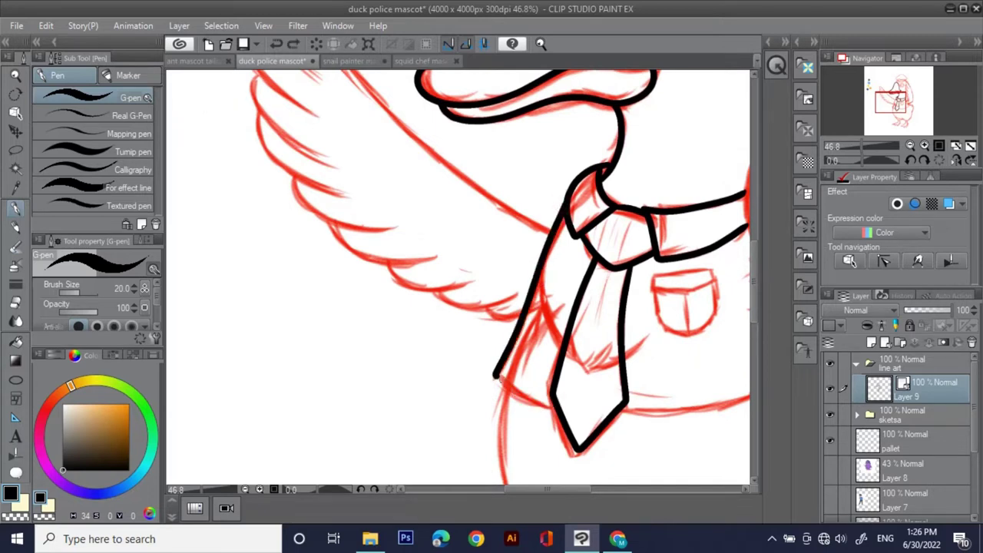
Ink the sleeve opening and the rounded elbow line at the base of the wing raised beside the head
{"action": "left_click_drag", "start_coordinate": [692, 349], "coordinate": [551, 344]}
{"action": "left_click_drag", "start_coordinate": [662, 234], "coordinate": [529, 292]}
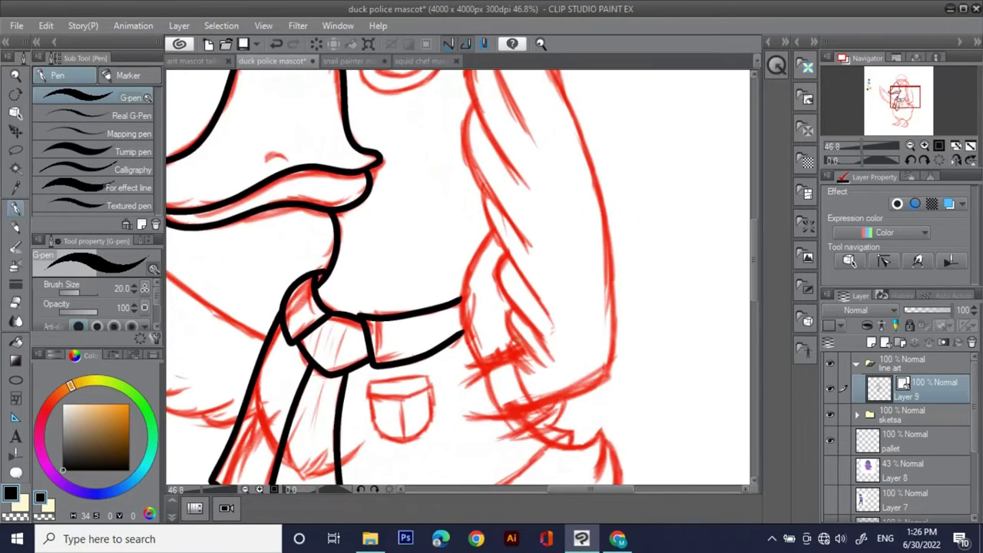
{"action": "left_click_drag", "start_coordinate": [556, 410], "coordinate": [559, 406]}
{"action": "mouse_move", "coordinate": [558, 371]}
{"action": "left_mouse_down"}
{"action": "mouse_move", "coordinate": [512, 401]}
{"action": "mouse_move", "coordinate": [525, 439]}
{"action": "mouse_move", "coordinate": [526, 401]}
{"action": "left_mouse_up"}
{"action": "left_click_drag", "start_coordinate": [499, 434], "coordinate": [513, 431]}
{"action": "mouse_move", "coordinate": [571, 390]}
{"action": "left_mouse_down"}
{"action": "mouse_move", "coordinate": [577, 260]}
{"action": "mouse_move", "coordinate": [503, 67]}
{"action": "left_mouse_up"}
{"action": "mouse_move", "coordinate": [553, 254]}
{"action": "left_mouse_down"}
{"action": "mouse_move", "coordinate": [531, 235]}
{"action": "mouse_move", "coordinate": [526, 248]}
{"action": "left_mouse_up"}
{"action": "key", "text": "ctrl+z"}
Draw the raised wing's outer edge, tip and first feather line with the Continuous curve tool
{"action": "key", "text": "u"}
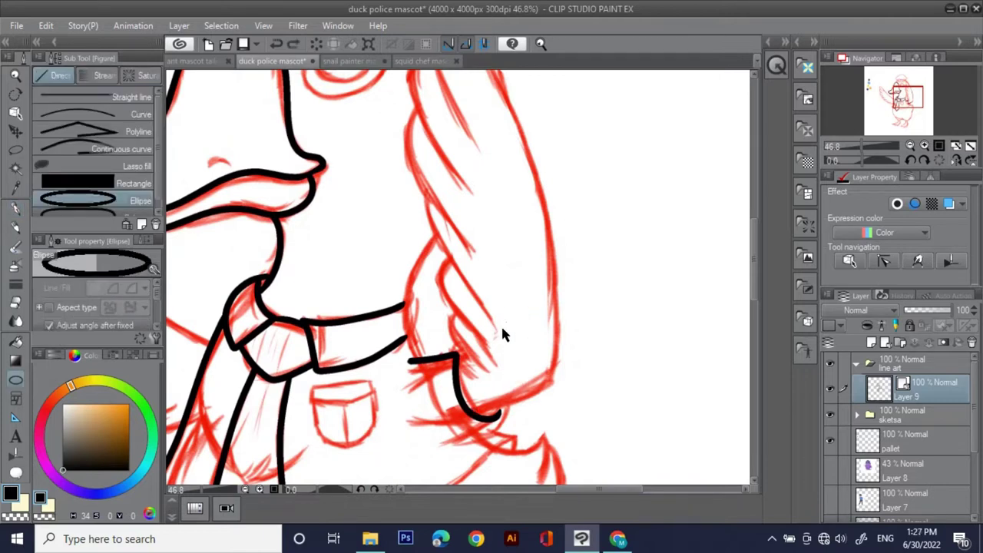
{"action": "left_click", "coordinate": [115, 148]}
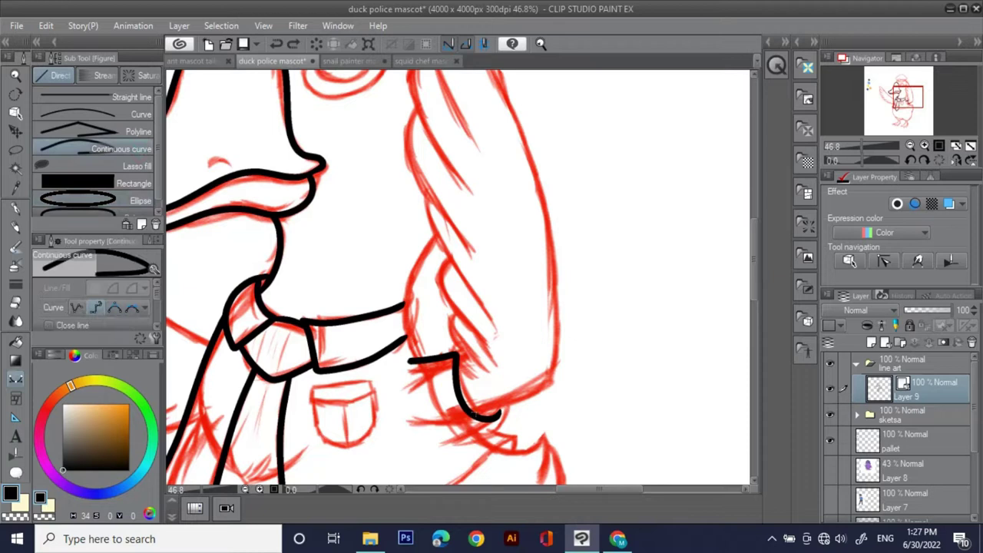
{"action": "left_click", "coordinate": [473, 416]}
{"action": "key", "text": "ctrl+z"}
{"action": "left_click_drag", "start_coordinate": [509, 265], "coordinate": [495, 305]}
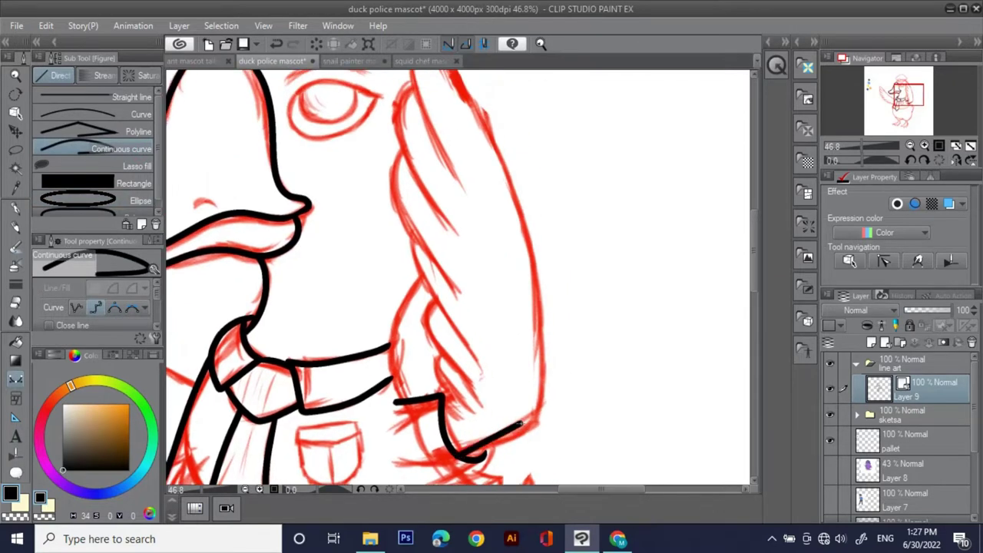
{"action": "left_click", "coordinate": [464, 456]}
{"action": "left_click", "coordinate": [535, 421]}
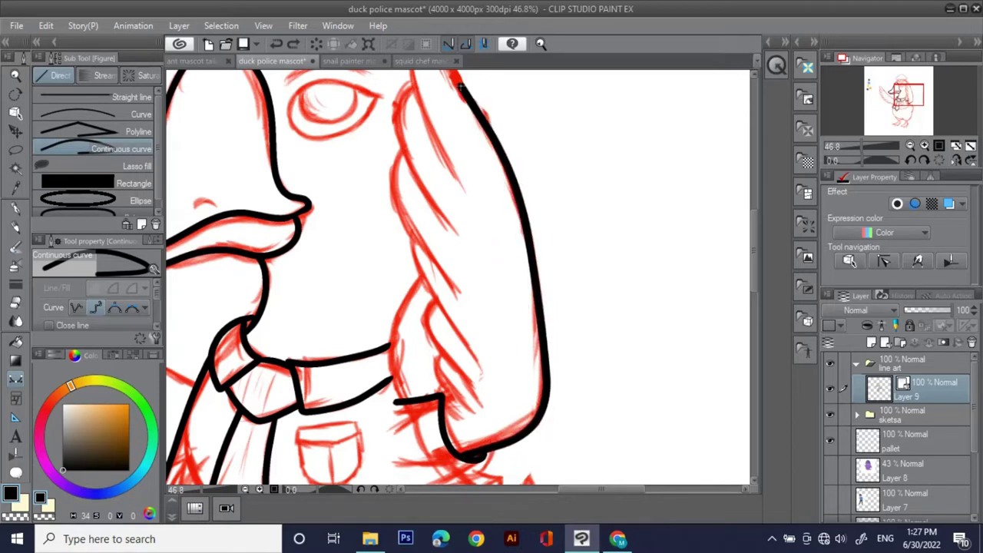
{"action": "left_click", "coordinate": [463, 86]}
{"action": "scroll", "coordinate": [453, 100], "scroll_direction": "up", "scroll_amount": 4}
{"action": "left_click", "coordinate": [420, 102]}
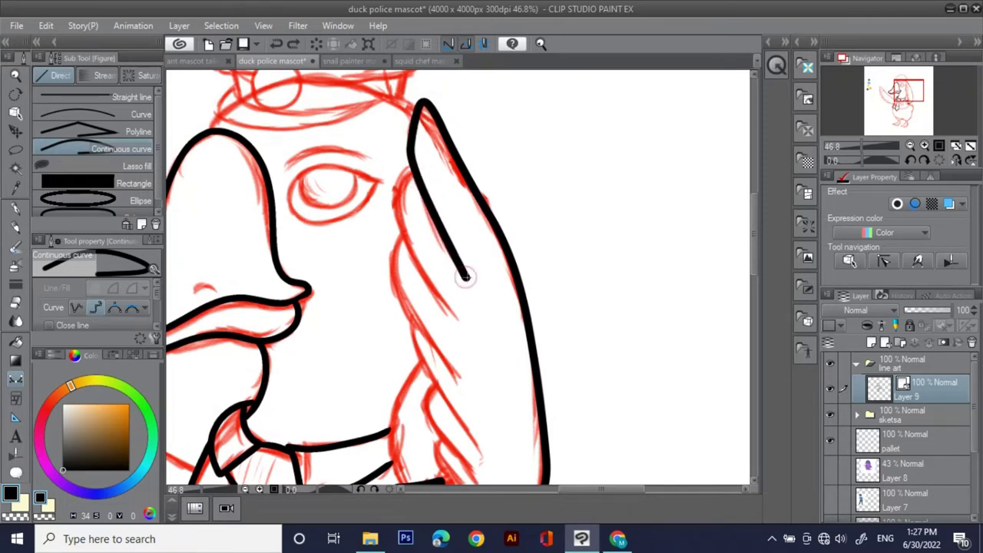
Smooth the raised wing's outer edge near the tip and elbow by repositioning its vector control points
{"action": "left_click", "coordinate": [16, 453]}
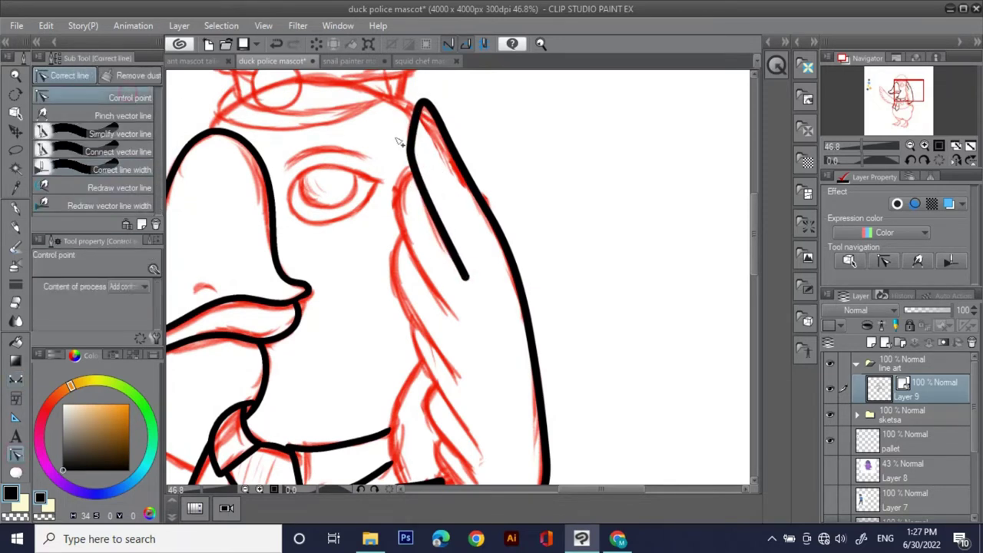
{"action": "left_click", "coordinate": [470, 182]}
{"action": "left_click_drag", "start_coordinate": [463, 169], "coordinate": [472, 187]}
{"action": "scroll", "coordinate": [553, 198], "scroll_direction": "down", "scroll_amount": 4}
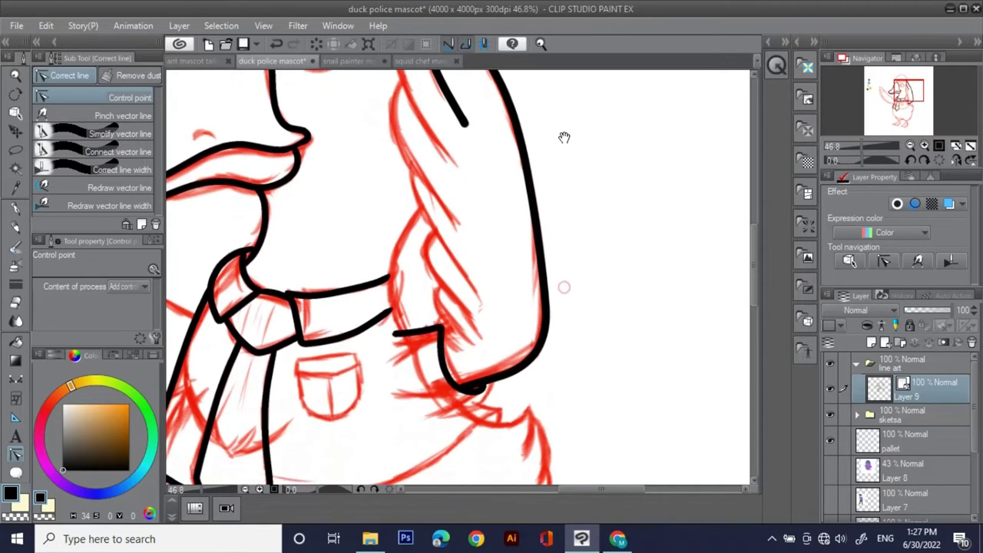
{"action": "left_click_drag", "start_coordinate": [535, 358], "coordinate": [535, 348]}
{"action": "left_click_drag", "start_coordinate": [454, 124], "coordinate": [510, 291]}
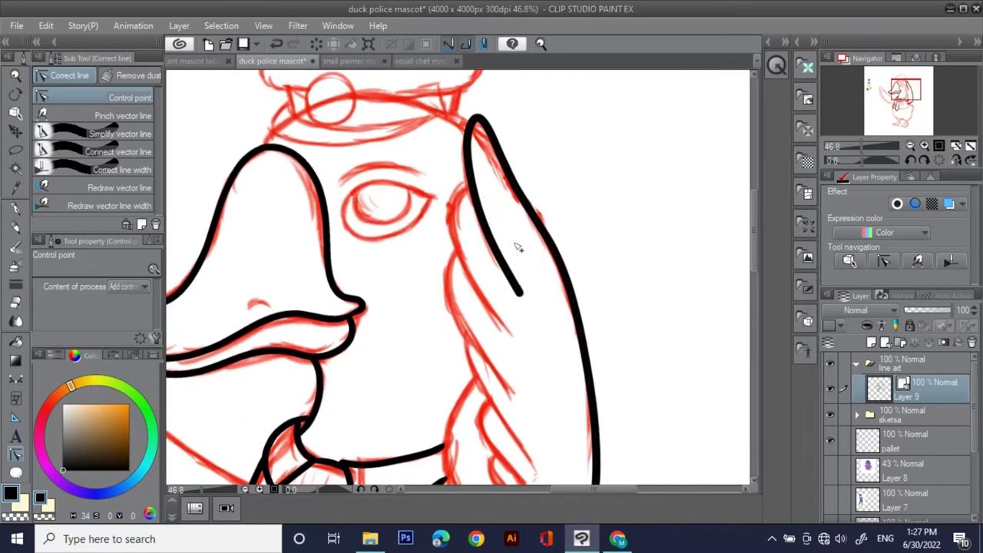
Taper the end of the wing's first feather line using Correct line width with the thinning option
{"action": "left_click", "coordinate": [120, 157]}
{"action": "left_click", "coordinate": [119, 169]}
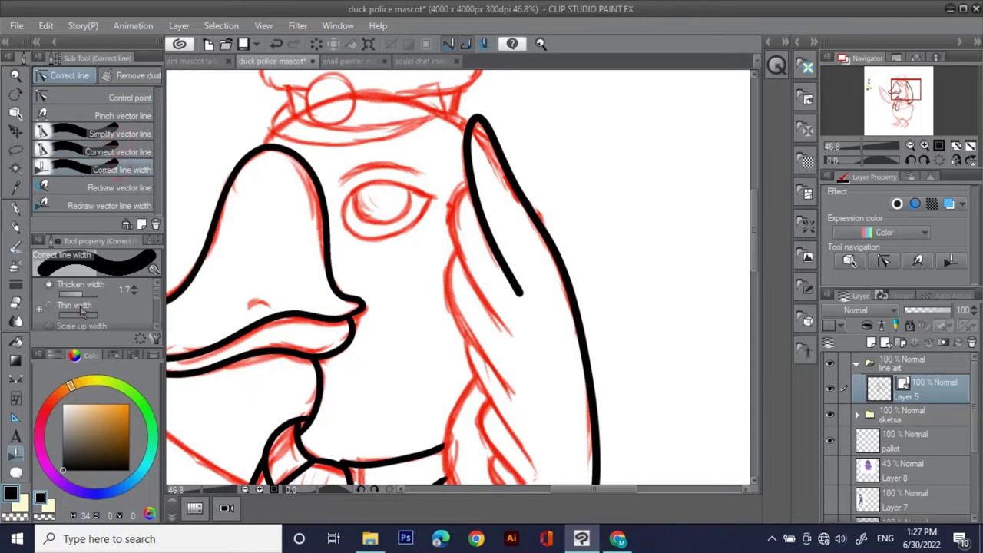
{"action": "mouse_move", "coordinate": [515, 291]}
{"action": "left_mouse_down"}
{"action": "mouse_move", "coordinate": [529, 336]}
{"action": "mouse_move", "coordinate": [510, 307]}
{"action": "left_mouse_up"}
{"action": "left_click_drag", "start_coordinate": [535, 339], "coordinate": [536, 341]}
{"action": "left_click_drag", "start_coordinate": [513, 302], "coordinate": [547, 349]}
Ink the remaining overlapping feathers along the raised wing's inner edge with the G-pen
{"action": "key", "text": "p"}
{"action": "left_click_drag", "start_coordinate": [423, 251], "coordinate": [462, 273]}
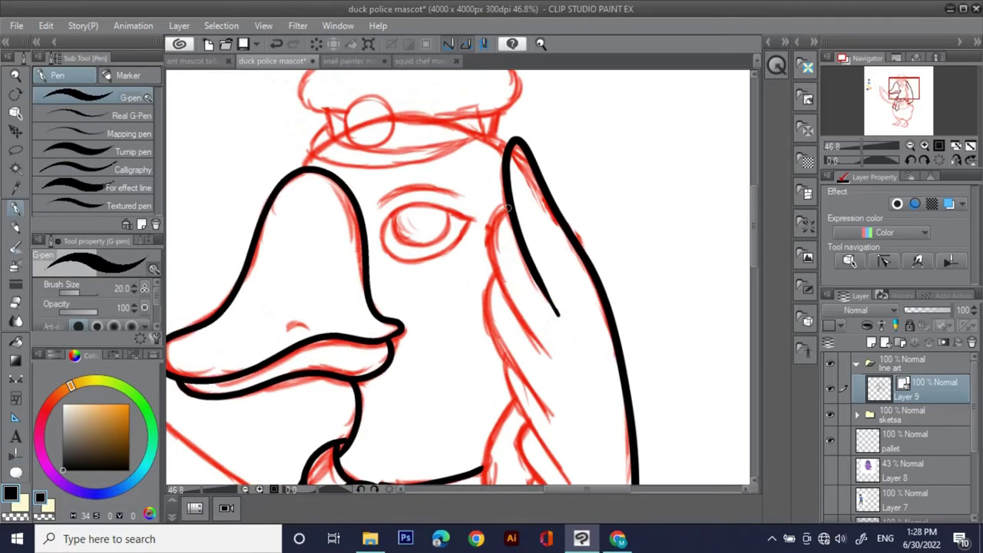
{"action": "left_click_drag", "start_coordinate": [508, 306], "coordinate": [513, 231]}
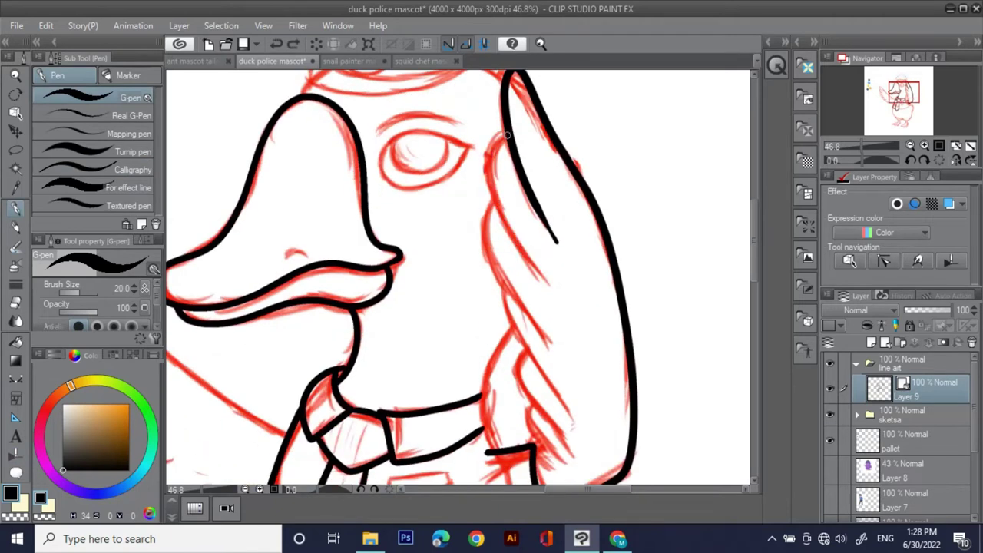
{"action": "mouse_move", "coordinate": [537, 293]}
{"action": "left_mouse_down"}
{"action": "mouse_move", "coordinate": [521, 194]}
{"action": "mouse_move", "coordinate": [518, 223]}
{"action": "mouse_move", "coordinate": [584, 326]}
{"action": "left_mouse_up"}
{"action": "key", "text": "ctrl+z"}
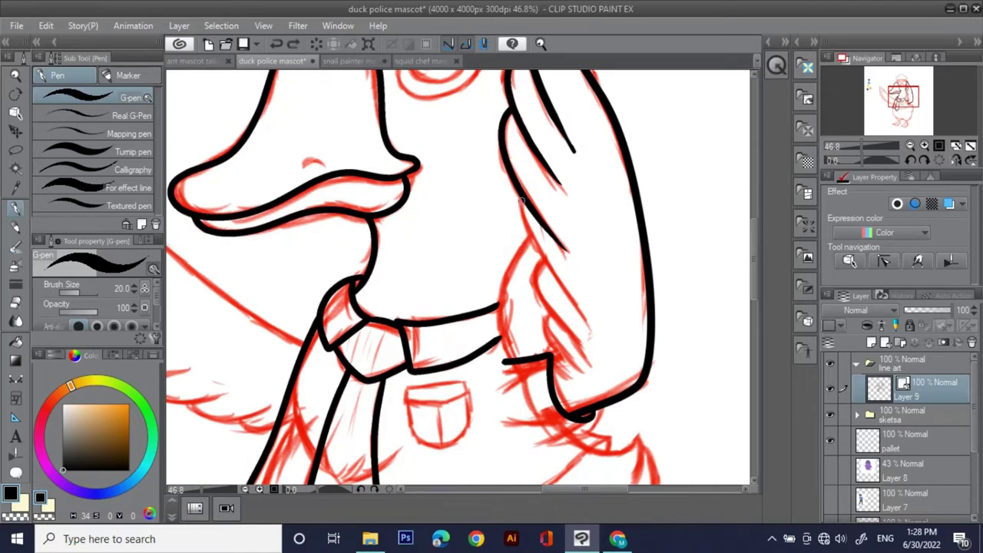
{"action": "mouse_move", "coordinate": [523, 198]}
{"action": "left_mouse_down"}
{"action": "mouse_move", "coordinate": [521, 222]}
{"action": "mouse_move", "coordinate": [587, 320]}
{"action": "left_mouse_up"}
{"action": "left_click_drag", "start_coordinate": [532, 284], "coordinate": [578, 342]}
{"action": "left_click_drag", "start_coordinate": [540, 303], "coordinate": [576, 376]}
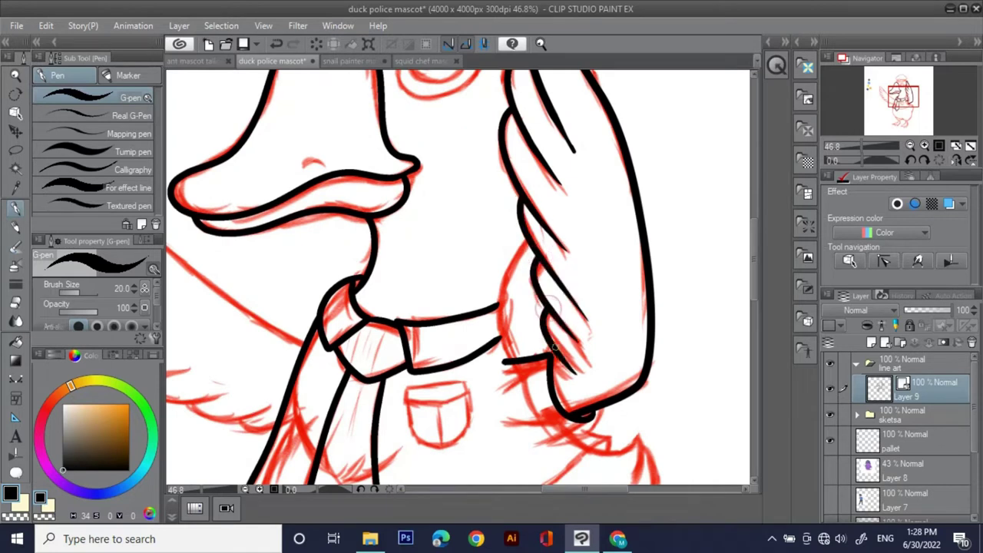
Ink the back of the neck below the feathers and close the rear end of the collar
{"action": "mouse_move", "coordinate": [504, 306]}
{"action": "left_mouse_down"}
{"action": "mouse_move", "coordinate": [503, 243]}
{"action": "mouse_move", "coordinate": [518, 313]}
{"action": "left_mouse_up"}
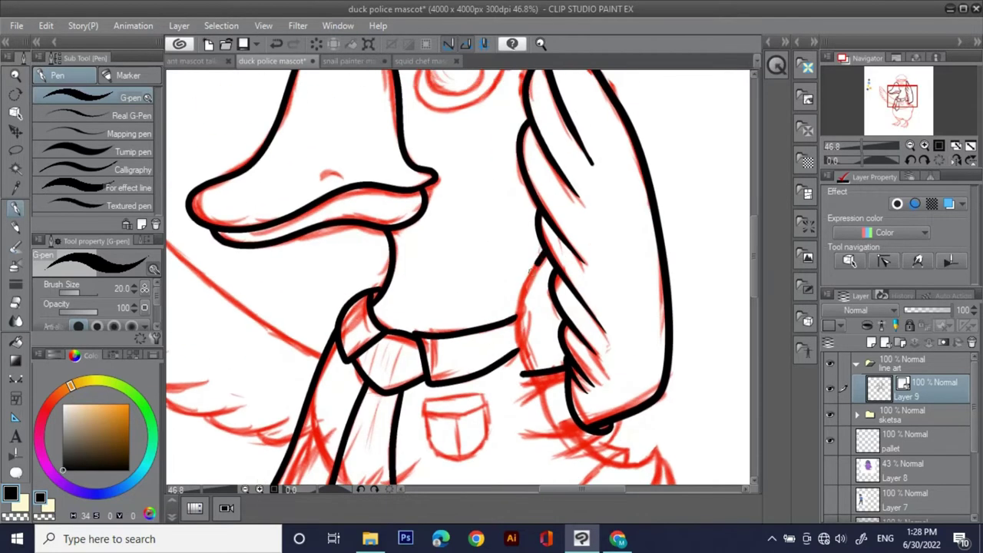
{"action": "left_click_drag", "start_coordinate": [523, 350], "coordinate": [514, 318]}
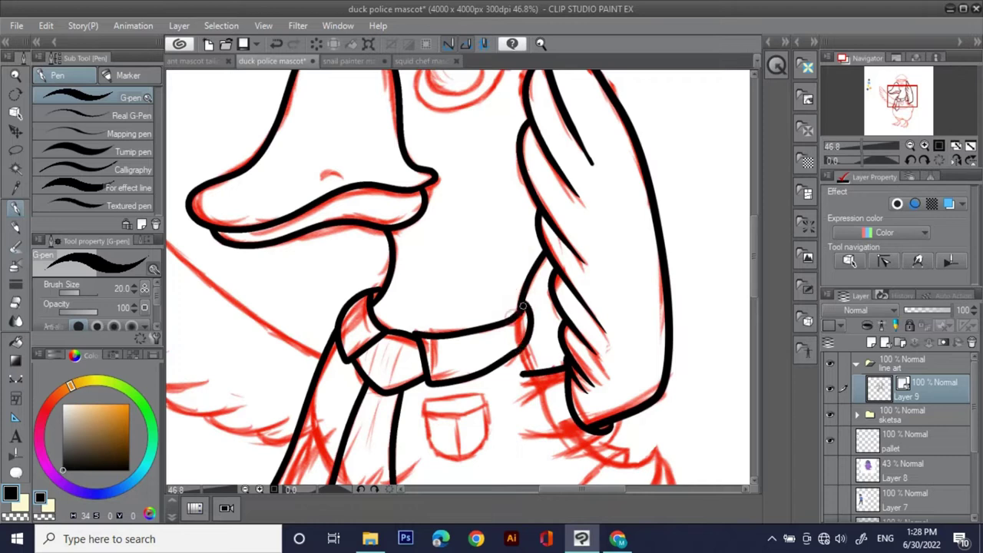
Ink the shirt's bottom hem and the feathered tail behind it
{"action": "scroll", "coordinate": [530, 315], "scroll_direction": "down", "scroll_amount": 5}
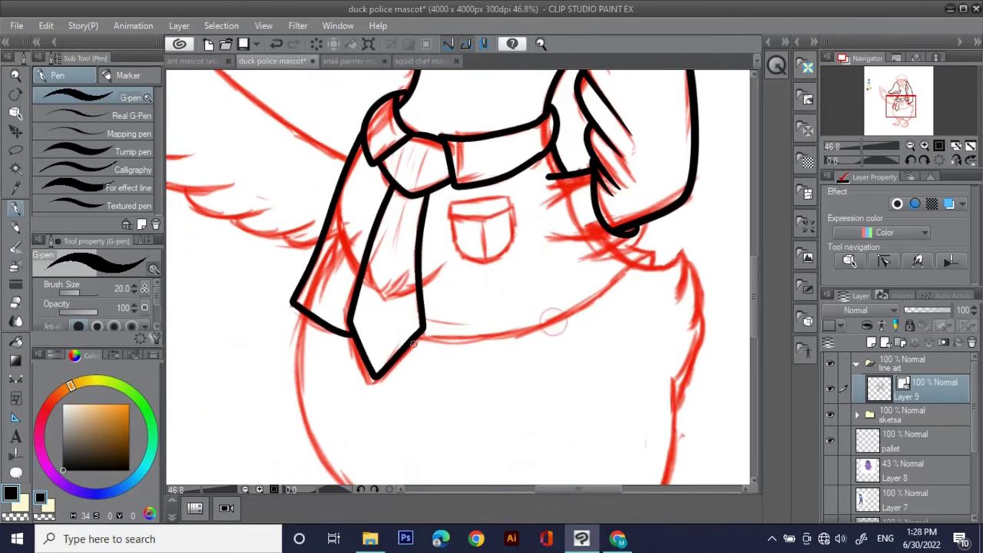
{"action": "mouse_move", "coordinate": [458, 342]}
{"action": "left_mouse_down"}
{"action": "mouse_move", "coordinate": [550, 317]}
{"action": "mouse_move", "coordinate": [639, 252]}
{"action": "mouse_move", "coordinate": [654, 267]}
{"action": "mouse_move", "coordinate": [567, 287]}
{"action": "left_mouse_up"}
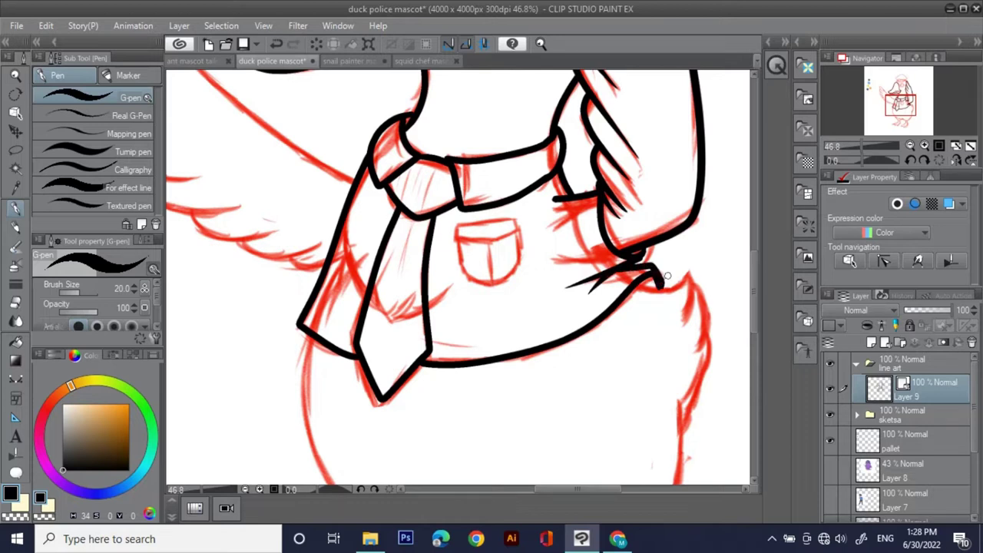
{"action": "left_click_drag", "start_coordinate": [538, 387], "coordinate": [517, 283]}
{"action": "left_click_drag", "start_coordinate": [504, 388], "coordinate": [507, 308]}
{"action": "left_click_drag", "start_coordinate": [562, 228], "coordinate": [487, 281]}
{"action": "mouse_move", "coordinate": [559, 154]}
{"action": "left_mouse_down"}
{"action": "mouse_move", "coordinate": [598, 142]}
{"action": "mouse_move", "coordinate": [589, 192]}
{"action": "left_mouse_up"}
{"action": "mouse_move", "coordinate": [601, 154]}
{"action": "left_mouse_down"}
{"action": "mouse_move", "coordinate": [607, 222]}
{"action": "mouse_move", "coordinate": [591, 281]}
{"action": "left_mouse_up"}
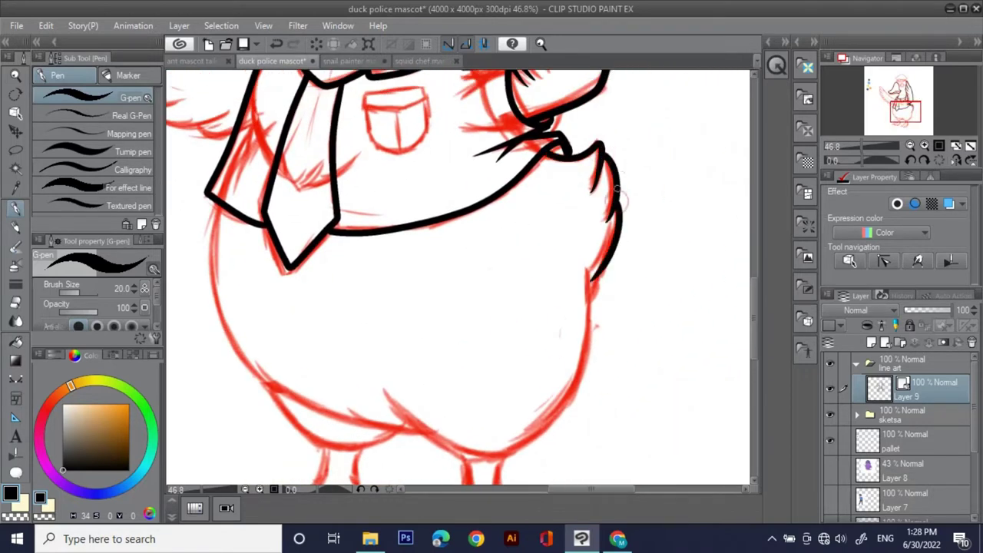
Ink the rear thigh from below the tail around its underside to the crease between the legs
{"action": "left_click_drag", "start_coordinate": [469, 325], "coordinate": [511, 228]}
{"action": "mouse_move", "coordinate": [422, 287]}
{"action": "left_mouse_down"}
{"action": "mouse_move", "coordinate": [445, 317]}
{"action": "mouse_move", "coordinate": [559, 355]}
{"action": "mouse_move", "coordinate": [629, 215]}
{"action": "mouse_move", "coordinate": [624, 198]}
{"action": "mouse_move", "coordinate": [457, 331]}
{"action": "mouse_move", "coordinate": [501, 342]}
{"action": "mouse_move", "coordinate": [532, 365]}
{"action": "mouse_move", "coordinate": [630, 264]}
{"action": "mouse_move", "coordinate": [626, 149]}
{"action": "left_mouse_up"}
{"action": "key", "text": "ctrl+z"}
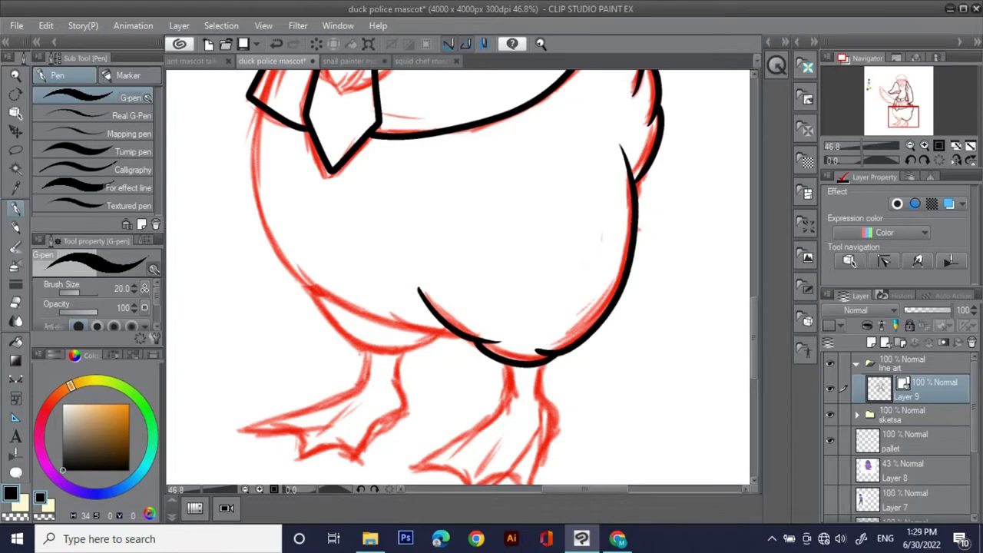
{"action": "left_click_drag", "start_coordinate": [430, 228], "coordinate": [459, 243]}
{"action": "left_click_drag", "start_coordinate": [417, 294], "coordinate": [534, 334]}
Ink the belly's front curve and the underside of the front thigh above the leg
{"action": "mouse_move", "coordinate": [400, 159]}
{"action": "left_mouse_down"}
{"action": "mouse_move", "coordinate": [412, 269]}
{"action": "mouse_move", "coordinate": [446, 321]}
{"action": "left_mouse_up"}
{"action": "key", "text": "ctrl+z"}
{"action": "mouse_move", "coordinate": [399, 223]}
{"action": "left_mouse_down"}
{"action": "mouse_move", "coordinate": [476, 355]}
{"action": "mouse_move", "coordinate": [578, 390]}
{"action": "left_mouse_up"}
{"action": "mouse_move", "coordinate": [455, 358]}
{"action": "left_mouse_down"}
{"action": "mouse_move", "coordinate": [448, 272]}
{"action": "mouse_move", "coordinate": [514, 327]}
{"action": "left_mouse_up"}
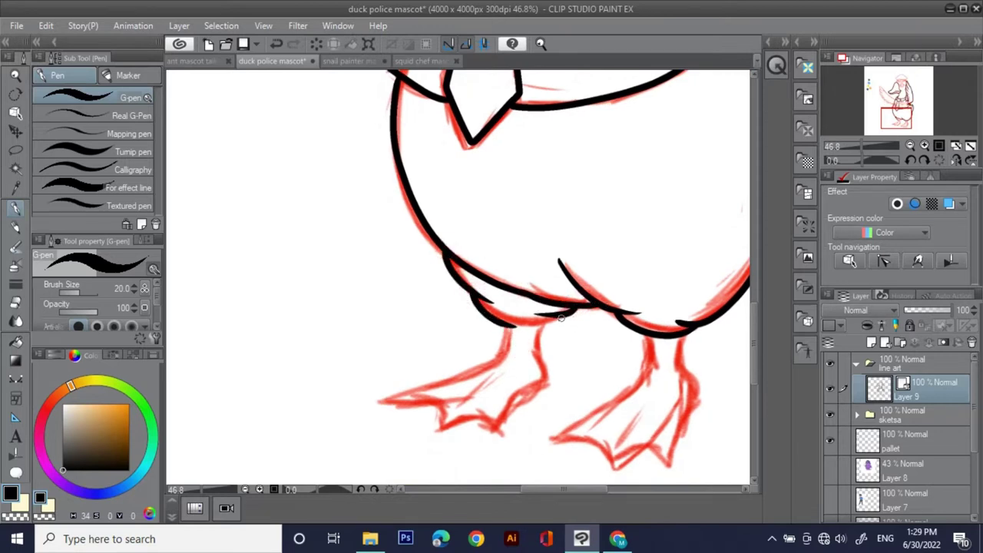
{"action": "key", "text": "ctrl+z"}
{"action": "key", "text": "ctrl+space"}
{"action": "left_click_drag", "start_coordinate": [583, 281], "coordinate": [615, 297]}
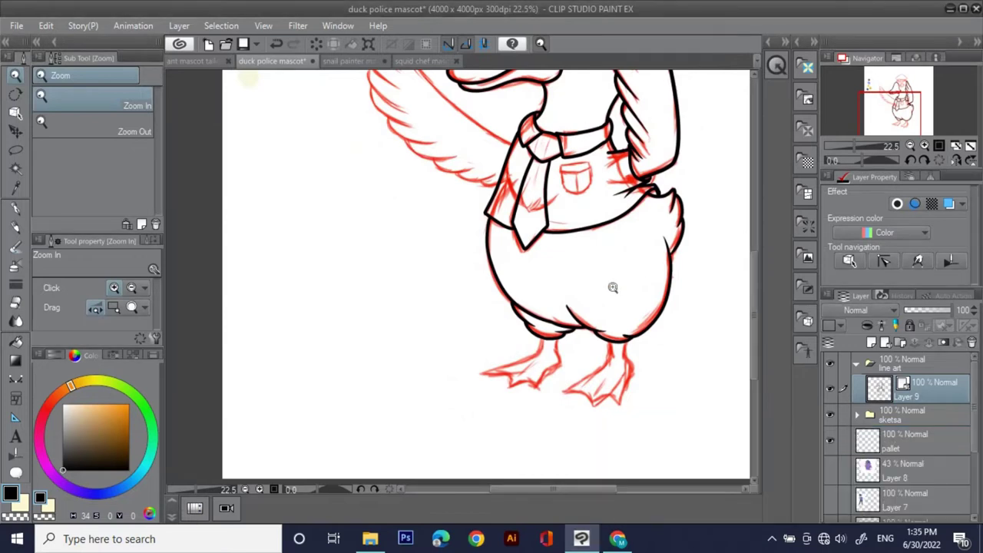
Ink both legs and the webbed feet below the duck's body
{"action": "left_click_drag", "start_coordinate": [613, 287], "coordinate": [595, 219]}
{"action": "left_click_drag", "start_coordinate": [604, 305], "coordinate": [590, 89]}
{"action": "left_click_drag", "start_coordinate": [607, 220], "coordinate": [614, 198]}
{"action": "key", "text": "p"}
{"action": "mouse_move", "coordinate": [616, 232]}
{"action": "left_mouse_down"}
{"action": "mouse_move", "coordinate": [567, 292]}
{"action": "mouse_move", "coordinate": [482, 355]}
{"action": "left_mouse_up"}
{"action": "key", "text": "ctrl+z"}
{"action": "mouse_move", "coordinate": [612, 192]}
{"action": "left_mouse_down"}
{"action": "mouse_move", "coordinate": [577, 263]}
{"action": "mouse_move", "coordinate": [480, 343]}
{"action": "mouse_move", "coordinate": [618, 361]}
{"action": "mouse_move", "coordinate": [654, 323]}
{"action": "mouse_move", "coordinate": [665, 250]}
{"action": "left_mouse_up"}
{"action": "left_click_drag", "start_coordinate": [523, 271], "coordinate": [691, 303]}
{"action": "mouse_move", "coordinate": [575, 218]}
{"action": "left_mouse_down"}
{"action": "mouse_move", "coordinate": [553, 256]}
{"action": "mouse_move", "coordinate": [393, 323]}
{"action": "mouse_move", "coordinate": [466, 363]}
{"action": "mouse_move", "coordinate": [538, 377]}
{"action": "mouse_move", "coordinate": [622, 255]}
{"action": "left_mouse_up"}
{"action": "left_click_drag", "start_coordinate": [611, 183], "coordinate": [555, 186]}
{"action": "left_click_drag", "start_coordinate": [607, 100], "coordinate": [614, 342]}
{"action": "left_click_drag", "start_coordinate": [542, 166], "coordinate": [563, 168]}
{"action": "left_click_drag", "start_coordinate": [614, 198], "coordinate": [587, 376]}
{"action": "left_click_drag", "start_coordinate": [542, 174], "coordinate": [586, 176]}
{"action": "left_click_drag", "start_coordinate": [531, 232], "coordinate": [636, 253]}
{"action": "left_click", "coordinate": [772, 538]}
{"action": "left_click", "coordinate": [772, 509]}
{"action": "left_click", "coordinate": [870, 485]}
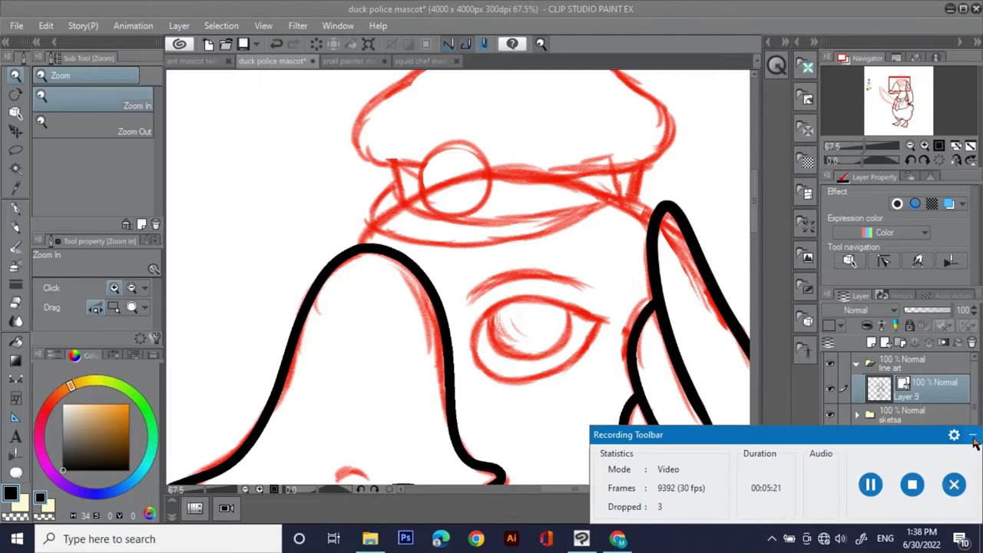
{"action": "left_click", "coordinate": [974, 442]}
Ink the top curve of the head from the beak's base across to the raised wing
{"action": "key", "text": "p"}
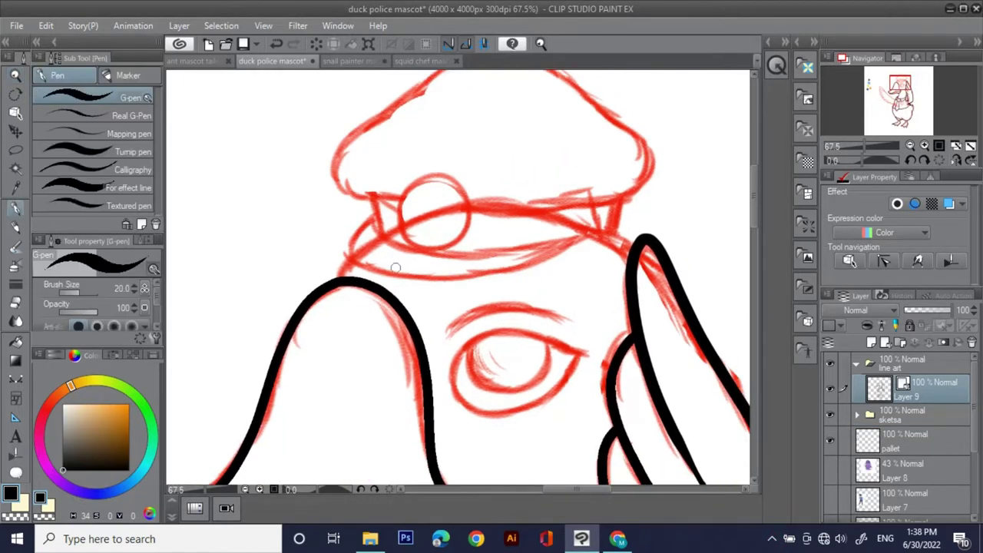
{"action": "mouse_move", "coordinate": [338, 281]}
{"action": "left_mouse_down"}
{"action": "mouse_move", "coordinate": [427, 207]}
{"action": "mouse_move", "coordinate": [576, 199]}
{"action": "mouse_move", "coordinate": [637, 258]}
{"action": "left_mouse_up"}
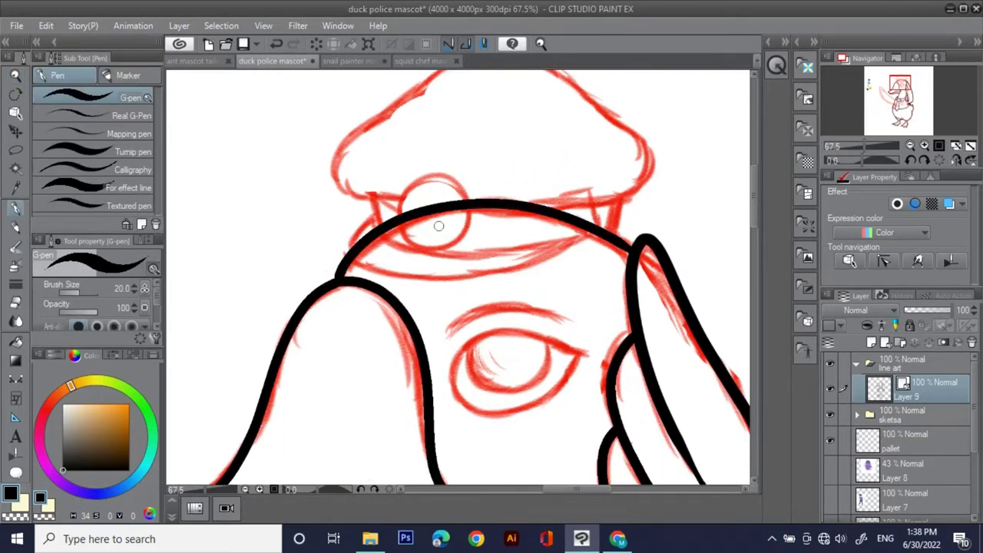
{"action": "key", "text": "ctrl+z"}
{"action": "mouse_move", "coordinate": [335, 281]}
{"action": "left_mouse_down"}
{"action": "mouse_move", "coordinate": [453, 214]}
{"action": "mouse_move", "coordinate": [614, 244]}
{"action": "left_mouse_up"}
{"action": "left_click_drag", "start_coordinate": [516, 198], "coordinate": [472, 236]}
Ink the cap's visor and band together with the round badge using a thinner G-pen
{"action": "key", "text": "bracketleft"}
{"action": "mouse_move", "coordinate": [311, 268]}
{"action": "left_mouse_down"}
{"action": "mouse_move", "coordinate": [318, 333]}
{"action": "mouse_move", "coordinate": [460, 340]}
{"action": "mouse_move", "coordinate": [559, 296]}
{"action": "left_mouse_up"}
{"action": "mouse_move", "coordinate": [293, 252]}
{"action": "left_mouse_down"}
{"action": "mouse_move", "coordinate": [301, 283]}
{"action": "mouse_move", "coordinate": [359, 323]}
{"action": "mouse_move", "coordinate": [499, 313]}
{"action": "mouse_move", "coordinate": [556, 292]}
{"action": "mouse_move", "coordinate": [539, 302]}
{"action": "mouse_move", "coordinate": [640, 311]}
{"action": "left_mouse_up"}
{"action": "mouse_move", "coordinate": [346, 298]}
{"action": "left_mouse_down"}
{"action": "mouse_move", "coordinate": [465, 313]}
{"action": "mouse_move", "coordinate": [645, 306]}
{"action": "mouse_move", "coordinate": [663, 283]}
{"action": "left_mouse_up"}
{"action": "mouse_move", "coordinate": [412, 268]}
{"action": "left_mouse_down"}
{"action": "mouse_move", "coordinate": [434, 338]}
{"action": "mouse_move", "coordinate": [489, 269]}
{"action": "mouse_move", "coordinate": [422, 278]}
{"action": "left_mouse_up"}
{"action": "key", "text": "ctrl+z"}
{"action": "mouse_move", "coordinate": [399, 315]}
{"action": "left_mouse_down"}
{"action": "mouse_move", "coordinate": [407, 268]}
{"action": "mouse_move", "coordinate": [481, 325]}
{"action": "left_mouse_up"}
Erase the head line segments that cross the cap band and visor with the vector eraser
{"action": "key", "text": "e"}
{"action": "left_click_drag", "start_coordinate": [426, 300], "coordinate": [452, 284]}
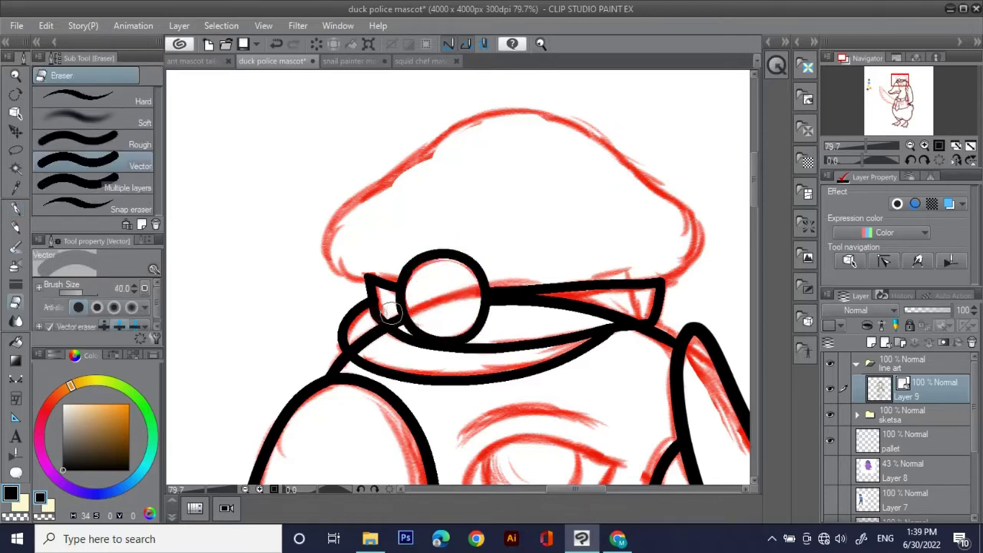
{"action": "left_click", "coordinate": [541, 44]}
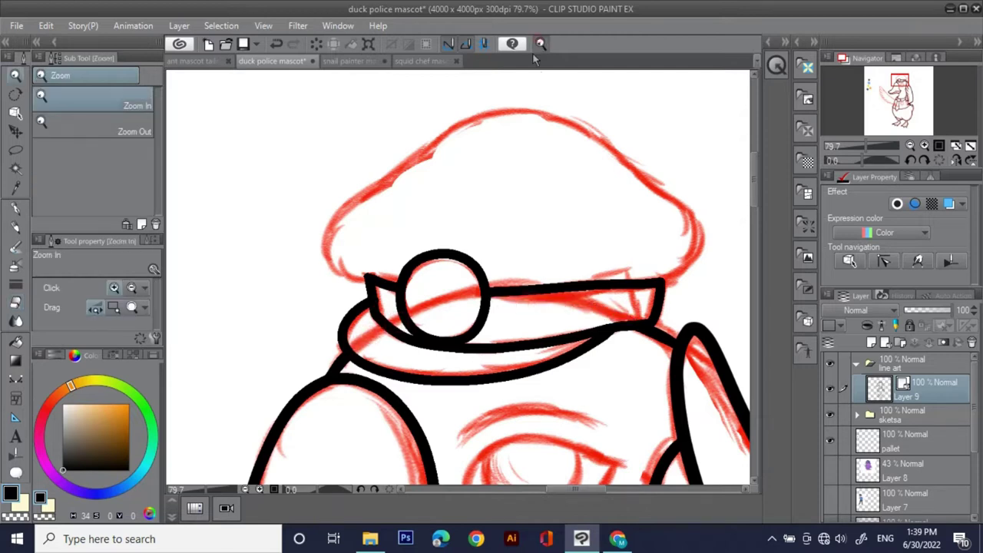
{"action": "scroll", "coordinate": [461, 213], "scroll_direction": "down", "scroll_amount": 6}
{"action": "scroll", "coordinate": [453, 223], "scroll_direction": "up", "scroll_amount": 6}
Ink the rounded crown of the cap above the band
{"action": "key", "text": "p"}
{"action": "mouse_move", "coordinate": [400, 279]}
{"action": "left_mouse_down"}
{"action": "mouse_move", "coordinate": [358, 233]}
{"action": "mouse_move", "coordinate": [390, 193]}
{"action": "mouse_move", "coordinate": [370, 277]}
{"action": "mouse_move", "coordinate": [393, 195]}
{"action": "mouse_move", "coordinate": [488, 132]}
{"action": "mouse_move", "coordinate": [355, 267]}
{"action": "mouse_move", "coordinate": [412, 171]}
{"action": "mouse_move", "coordinate": [506, 123]}
{"action": "mouse_move", "coordinate": [695, 193]}
{"action": "mouse_move", "coordinate": [705, 272]}
{"action": "mouse_move", "coordinate": [649, 270]}
{"action": "left_mouse_up"}
{"action": "key", "text": "ctrl+z"}
{"action": "key", "text": "ctrl+z"}
Set the G-pen size to 15 and ink the upper eyelid line out to the eye's outer corner
{"action": "key", "text": "ctrl+space"}
{"action": "left_click_drag", "start_coordinate": [556, 191], "coordinate": [512, 150]}
{"action": "mouse_move", "coordinate": [614, 241]}
{"action": "left_mouse_down"}
{"action": "mouse_move", "coordinate": [583, 254]}
{"action": "mouse_move", "coordinate": [548, 243]}
{"action": "mouse_move", "coordinate": [515, 266]}
{"action": "mouse_move", "coordinate": [527, 250]}
{"action": "mouse_move", "coordinate": [550, 249]}
{"action": "left_mouse_up"}
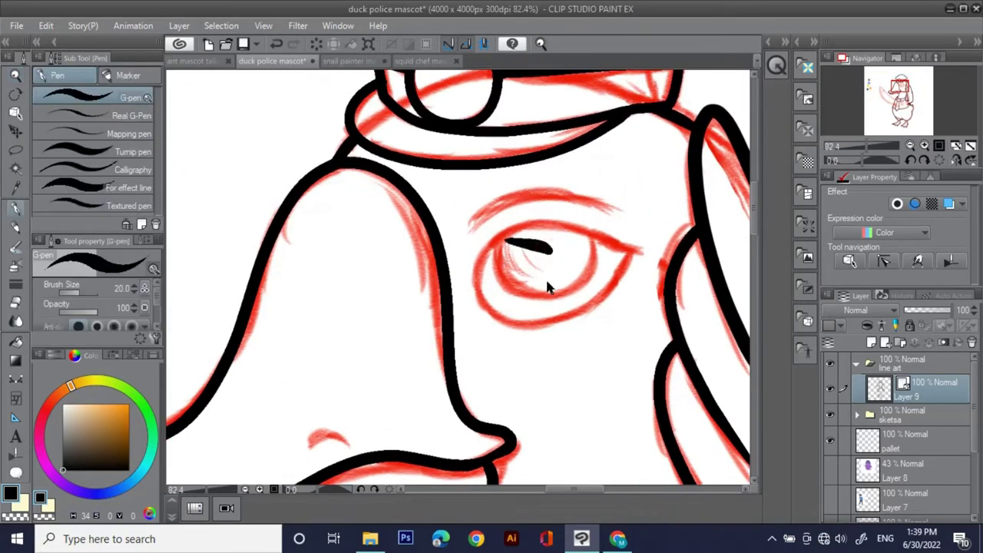
{"action": "key", "text": "ctrl+z"}
{"action": "left_click_drag", "start_coordinate": [545, 286], "coordinate": [513, 276]}
{"action": "mouse_move", "coordinate": [444, 278]}
{"action": "left_mouse_down"}
{"action": "mouse_move", "coordinate": [465, 226]}
{"action": "mouse_move", "coordinate": [553, 218]}
{"action": "mouse_move", "coordinate": [613, 240]}
{"action": "mouse_move", "coordinate": [565, 283]}
{"action": "mouse_move", "coordinate": [454, 302]}
{"action": "left_mouse_up"}
{"action": "key", "text": "ctrl+z"}
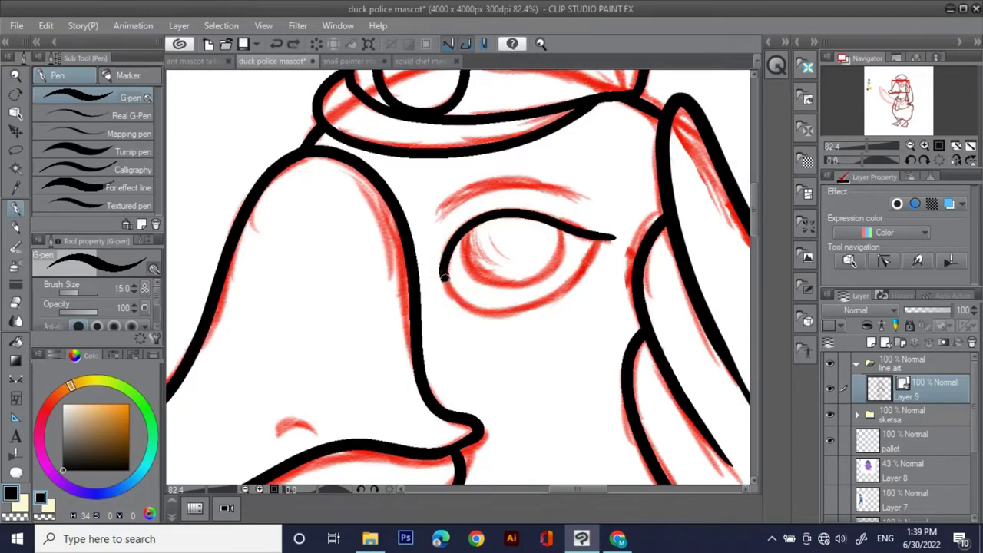
Ink the lower eyelid curve to close the eye's outline
{"action": "left_click_drag", "start_coordinate": [553, 301], "coordinate": [603, 239]}
{"action": "key", "text": "ctrl+z"}
{"action": "key", "text": "ctrl+z"}
{"action": "mouse_move", "coordinate": [442, 281]}
{"action": "left_mouse_down"}
{"action": "mouse_move", "coordinate": [480, 222]}
{"action": "mouse_move", "coordinate": [542, 217]}
{"action": "mouse_move", "coordinate": [608, 239]}
{"action": "mouse_move", "coordinate": [598, 237]}
{"action": "mouse_move", "coordinate": [588, 267]}
{"action": "mouse_move", "coordinate": [506, 305]}
{"action": "left_mouse_up"}
Ink the eyebrow above the eye and the curved iris inside it
{"action": "mouse_move", "coordinate": [488, 215]}
{"action": "left_mouse_down"}
{"action": "mouse_move", "coordinate": [490, 273]}
{"action": "mouse_move", "coordinate": [485, 257]}
{"action": "mouse_move", "coordinate": [576, 238]}
{"action": "left_mouse_up"}
{"action": "mouse_move", "coordinate": [466, 311]}
{"action": "left_mouse_down"}
{"action": "mouse_move", "coordinate": [481, 249]}
{"action": "mouse_move", "coordinate": [476, 260]}
{"action": "mouse_move", "coordinate": [499, 276]}
{"action": "left_mouse_up"}
{"action": "key", "text": "ctrl+z"}
{"action": "mouse_move", "coordinate": [471, 225]}
{"action": "left_mouse_down"}
{"action": "mouse_move", "coordinate": [490, 268]}
{"action": "mouse_move", "coordinate": [546, 270]}
{"action": "mouse_move", "coordinate": [567, 234]}
{"action": "left_mouse_up"}
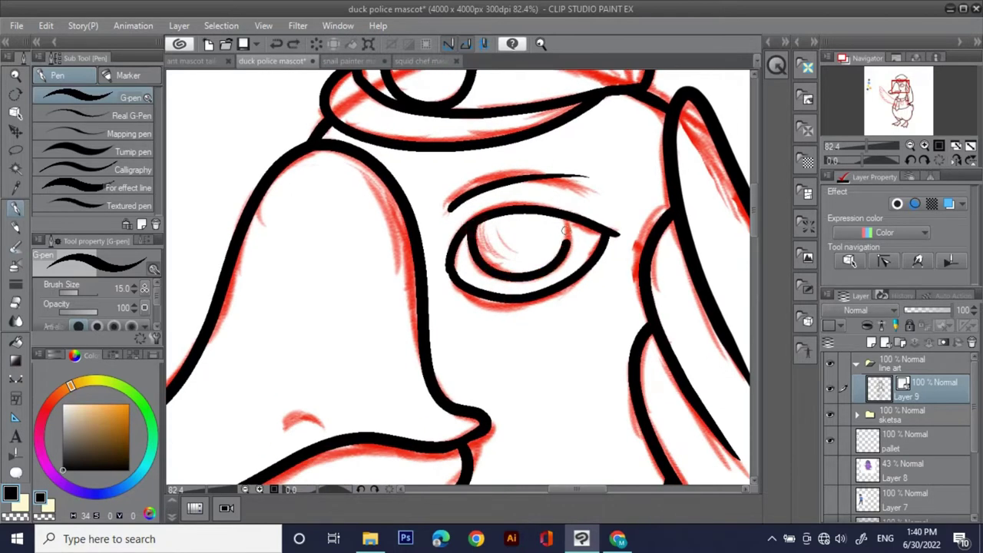
Ink the shirt pocket's pointed flap and rounded outline with the G-pen at size 17
{"action": "key", "text": "ctrl+space"}
{"action": "left_click_drag", "start_coordinate": [559, 185], "coordinate": [531, 243]}
{"action": "left_click_drag", "start_coordinate": [530, 430], "coordinate": [529, 292]}
{"action": "left_click_drag", "start_coordinate": [480, 189], "coordinate": [593, 185]}
{"action": "left_click_drag", "start_coordinate": [527, 241], "coordinate": [449, 291]}
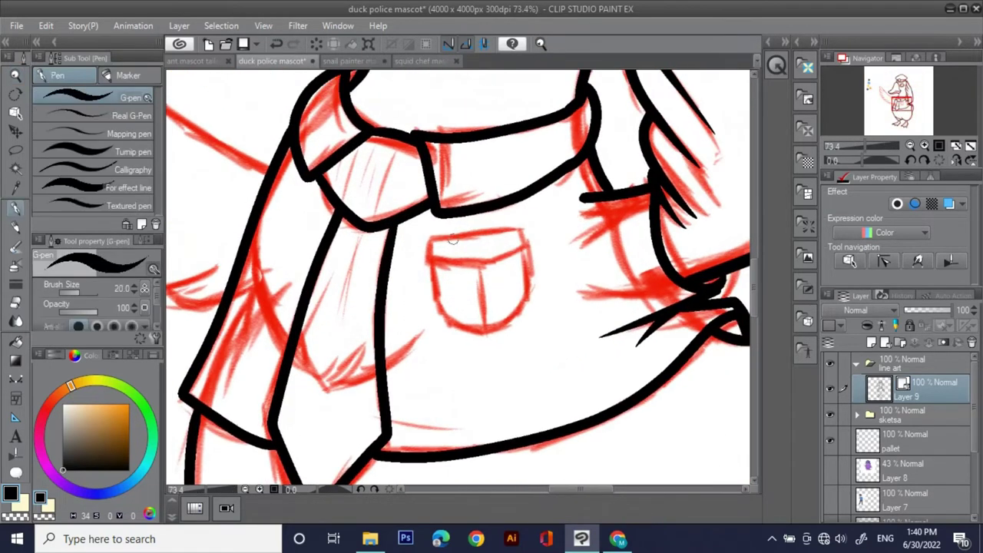
{"action": "mouse_move", "coordinate": [428, 241]}
{"action": "left_mouse_down"}
{"action": "mouse_move", "coordinate": [486, 269]}
{"action": "mouse_move", "coordinate": [521, 247]}
{"action": "left_mouse_up"}
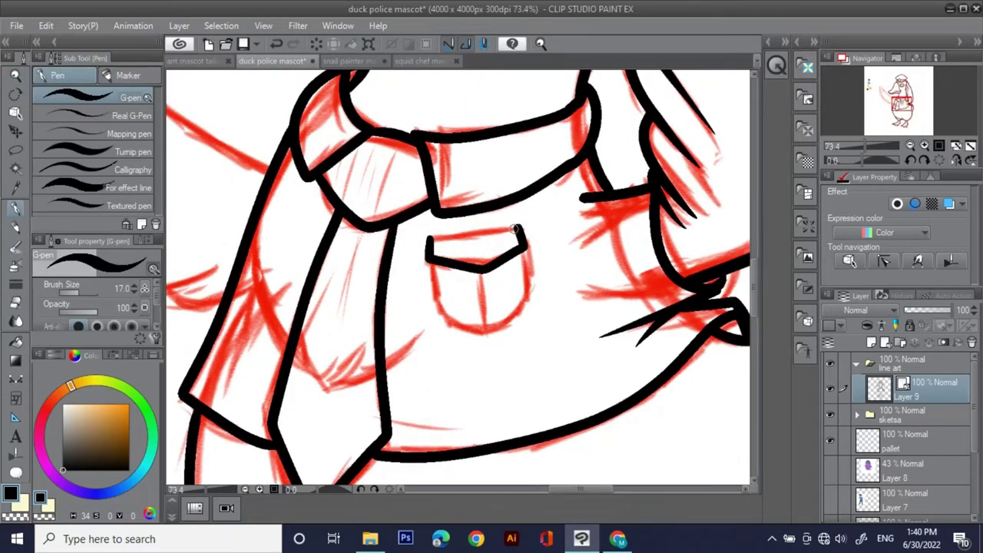
{"action": "left_click_drag", "start_coordinate": [448, 236], "coordinate": [515, 227]}
{"action": "left_click_drag", "start_coordinate": [432, 258], "coordinate": [444, 304]}
{"action": "key", "text": "ctrl+z"}
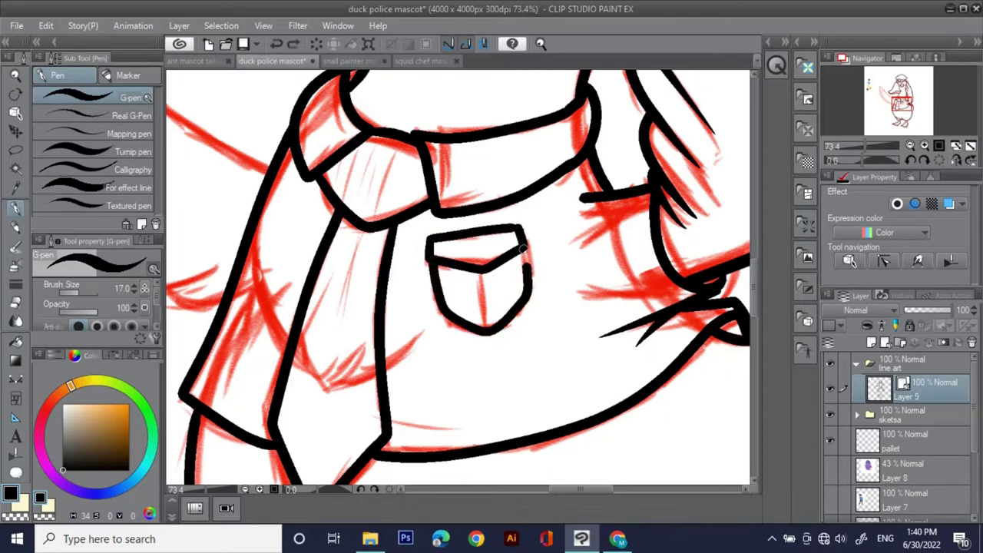
Ink the curved sleeve edge beside the lower end of the saluting wing
{"action": "left_click_drag", "start_coordinate": [500, 208], "coordinate": [427, 215]}
{"action": "mouse_move", "coordinate": [559, 201]}
{"action": "left_mouse_down"}
{"action": "mouse_move", "coordinate": [557, 236]}
{"action": "mouse_move", "coordinate": [603, 306]}
{"action": "left_mouse_up"}
{"action": "key", "text": "ctrl+z"}
{"action": "mouse_move", "coordinate": [559, 203]}
{"action": "left_mouse_down"}
{"action": "mouse_move", "coordinate": [569, 290]}
{"action": "mouse_move", "coordinate": [601, 316]}
{"action": "left_mouse_up"}
Set the G-pen size to 20 and ink the outstretched wing's long smooth edge from the shirt to the tip
{"action": "mouse_move", "coordinate": [173, 190]}
{"action": "left_mouse_down"}
{"action": "mouse_move", "coordinate": [317, 192]}
{"action": "mouse_move", "coordinate": [547, 276]}
{"action": "left_mouse_up"}
{"action": "left_click_drag", "start_coordinate": [492, 188], "coordinate": [513, 278]}
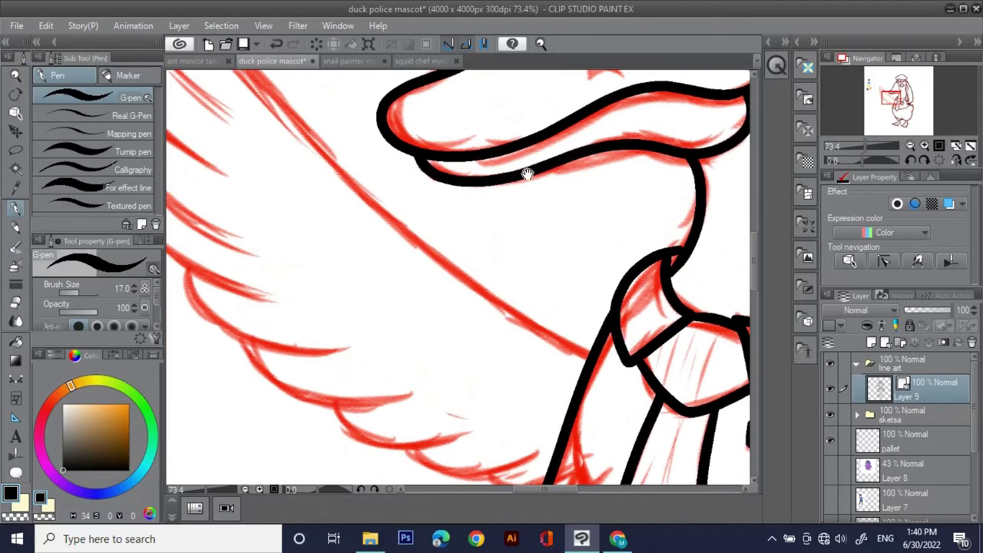
{"action": "key", "text": "asciicircum"}
{"action": "key", "text": "asciicircum"}
{"action": "key", "text": "asciicircum"}
{"action": "key", "text": "asciicircum"}
{"action": "key", "text": "asciicircum"}
{"action": "key", "text": "asciicircum"}
{"action": "key", "text": "minus"}
{"action": "scroll", "coordinate": [525, 170], "scroll_direction": "down", "scroll_amount": 2}
{"action": "key", "text": "bracketright"}
{"action": "scroll", "coordinate": [281, 76], "scroll_direction": "down", "scroll_amount": 2}
{"action": "scroll", "coordinate": [425, 248], "scroll_direction": "up", "scroll_amount": 3}
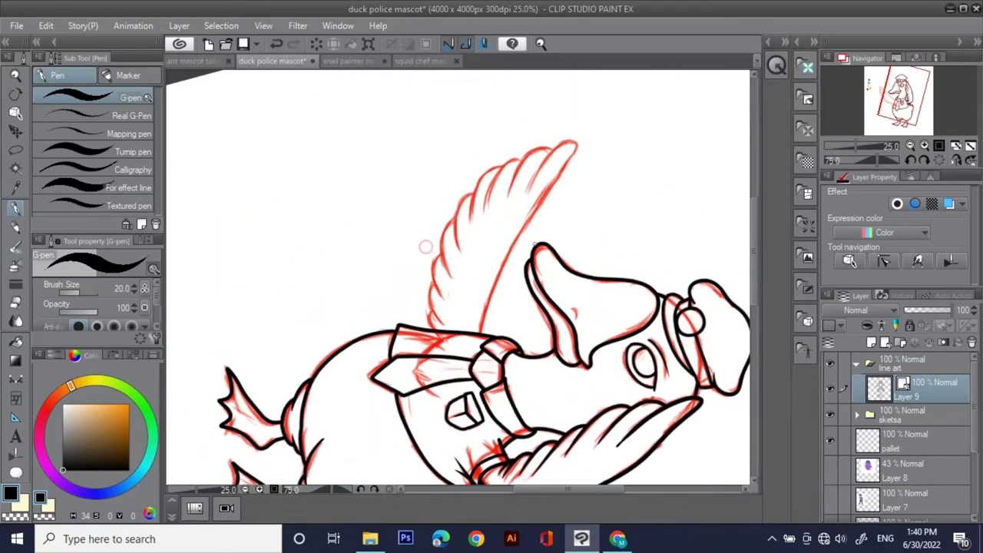
{"action": "left_click_drag", "start_coordinate": [498, 341], "coordinate": [452, 372]}
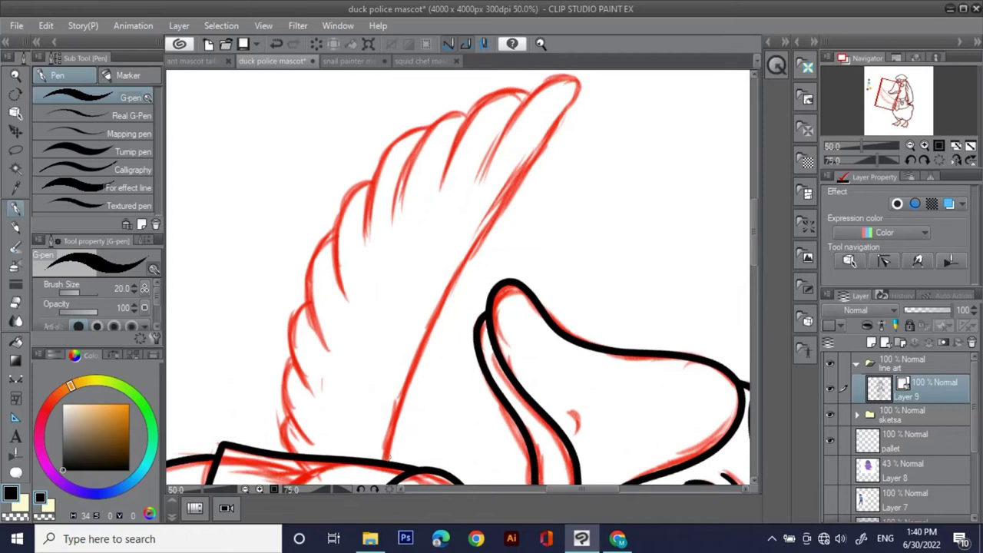
{"action": "mouse_move", "coordinate": [401, 407]}
{"action": "left_mouse_down"}
{"action": "mouse_move", "coordinate": [461, 273]}
{"action": "mouse_move", "coordinate": [567, 126]}
{"action": "mouse_move", "coordinate": [575, 81]}
{"action": "left_mouse_up"}
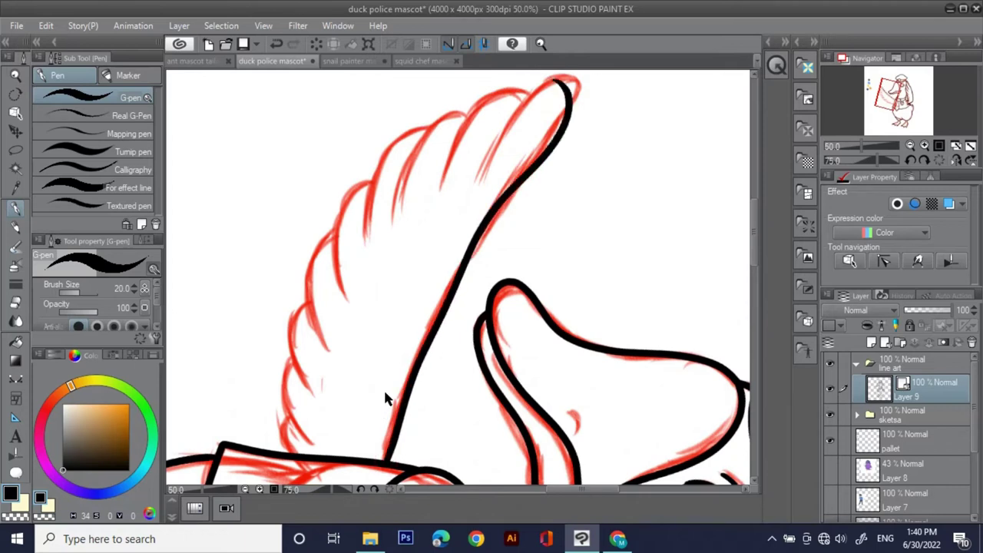
{"action": "key", "text": "ctrl+z"}
{"action": "left_click", "coordinate": [388, 459]}
{"action": "mouse_move", "coordinate": [388, 461]}
{"action": "left_mouse_down"}
{"action": "mouse_move", "coordinate": [459, 285]}
{"action": "mouse_move", "coordinate": [567, 106]}
{"action": "mouse_move", "coordinate": [499, 134]}
{"action": "mouse_move", "coordinate": [474, 192]}
{"action": "left_mouse_up"}
Ink the overlapping feathers along the outstretched wing's outer edge, from the tip down past the middle
{"action": "left_click_drag", "start_coordinate": [413, 248], "coordinate": [490, 298]}
{"action": "left_click_drag", "start_coordinate": [577, 145], "coordinate": [519, 243]}
{"action": "left_click_drag", "start_coordinate": [503, 201], "coordinate": [539, 209]}
{"action": "mouse_move", "coordinate": [586, 165]}
{"action": "left_mouse_down"}
{"action": "mouse_move", "coordinate": [559, 168]}
{"action": "mouse_move", "coordinate": [511, 263]}
{"action": "left_mouse_up"}
{"action": "mouse_move", "coordinate": [496, 228]}
{"action": "left_mouse_down"}
{"action": "mouse_move", "coordinate": [567, 153]}
{"action": "mouse_move", "coordinate": [582, 152]}
{"action": "left_mouse_up"}
{"action": "left_click_drag", "start_coordinate": [622, 109], "coordinate": [570, 211]}
{"action": "mouse_move", "coordinate": [573, 152]}
{"action": "left_mouse_down"}
{"action": "mouse_move", "coordinate": [539, 209]}
{"action": "mouse_move", "coordinate": [520, 224]}
{"action": "mouse_move", "coordinate": [541, 323]}
{"action": "left_mouse_up"}
{"action": "left_click_drag", "start_coordinate": [514, 266], "coordinate": [521, 364]}
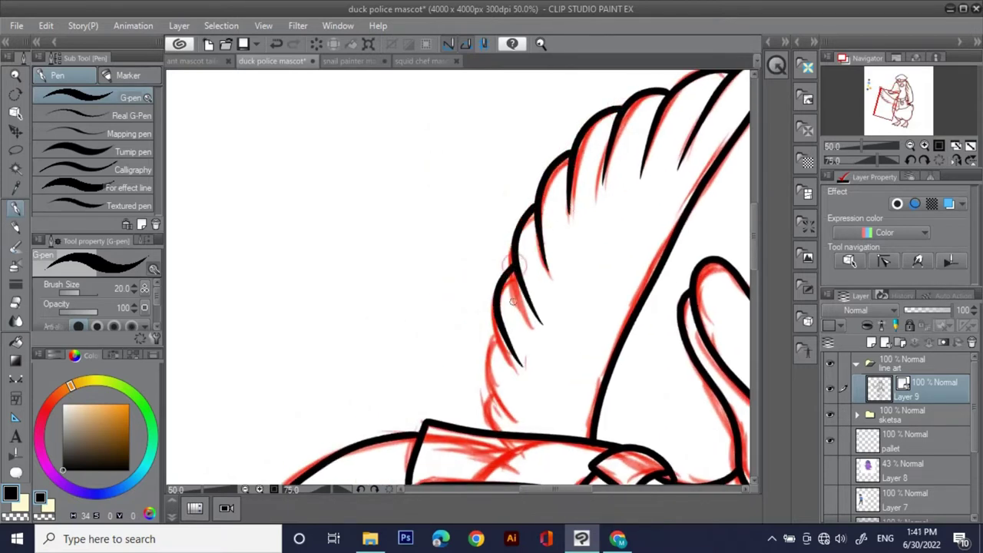
Ink the remaining short feathers at the outstretched wing's base down to the shirt
{"action": "left_click_drag", "start_coordinate": [475, 393], "coordinate": [503, 320]}
{"action": "left_click_drag", "start_coordinate": [524, 247], "coordinate": [540, 331]}
{"action": "key", "text": "minus"}
{"action": "key", "text": "minus"}
{"action": "key", "text": "minus"}
{"action": "key", "text": "minus"}
{"action": "key", "text": "minus"}
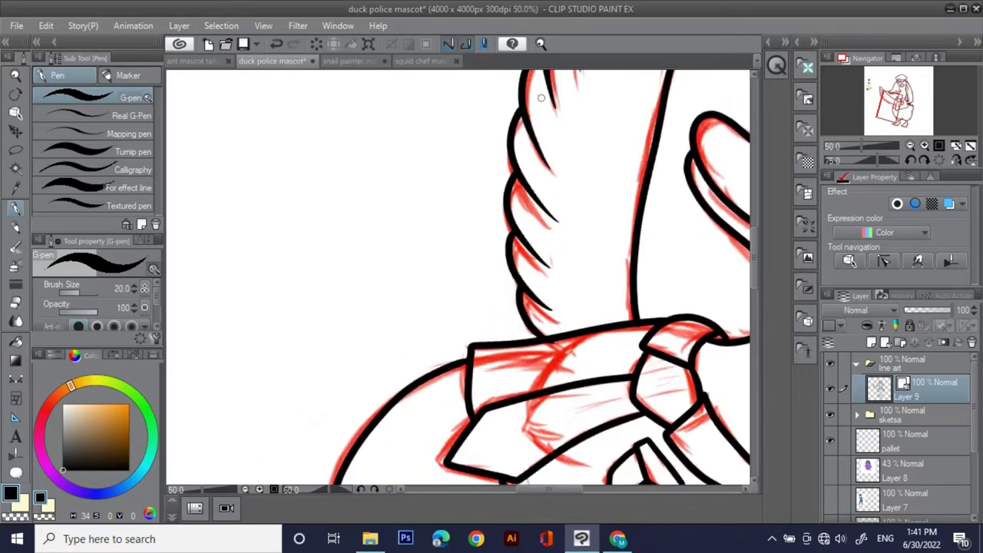
Hide the sketsa folder and tidy the line where the outstretched wing meets the shirt
{"action": "key", "text": "ctrl+0"}
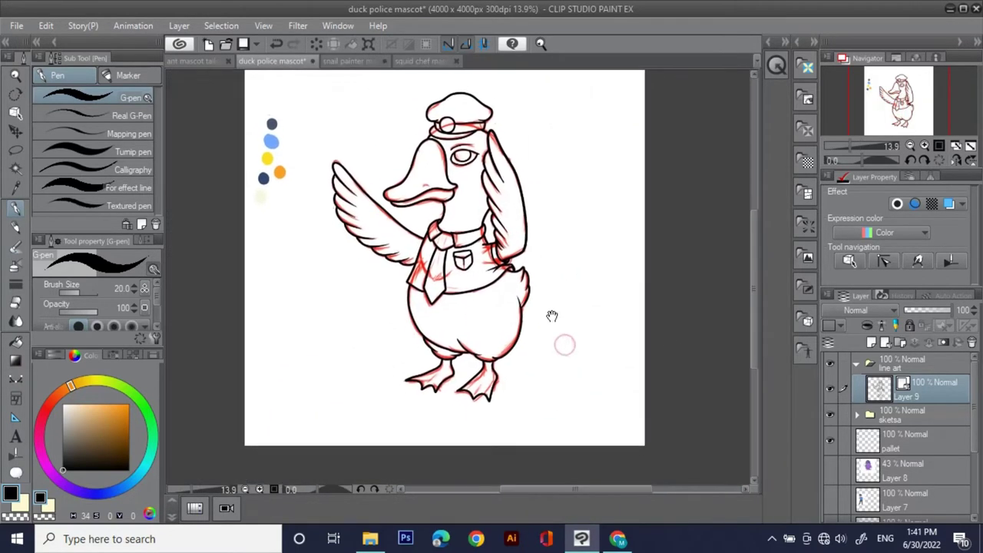
{"action": "left_click_drag", "start_coordinate": [538, 307], "coordinate": [582, 265]}
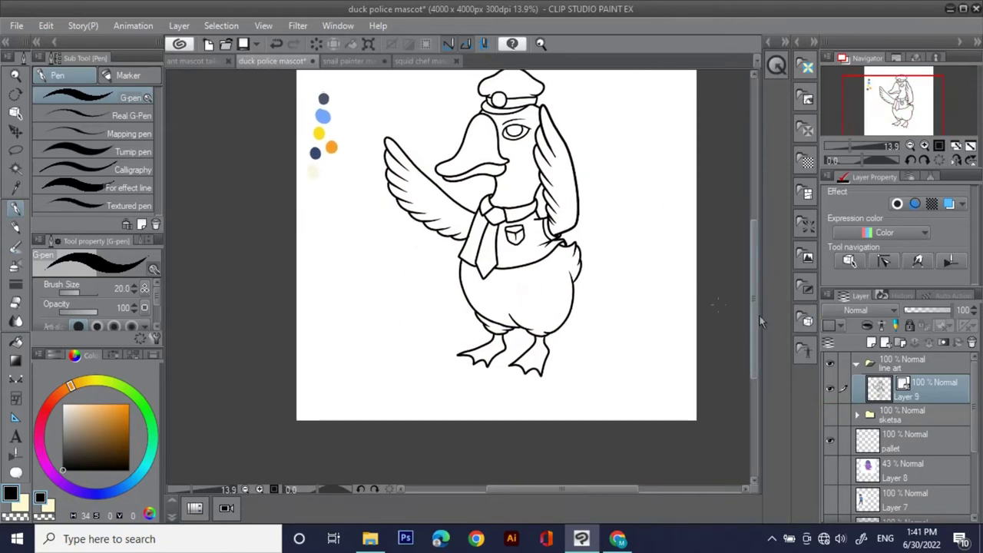
{"action": "key", "text": "ctrl+space"}
{"action": "left_click_drag", "start_coordinate": [449, 247], "coordinate": [529, 219]}
{"action": "key", "text": "e"}
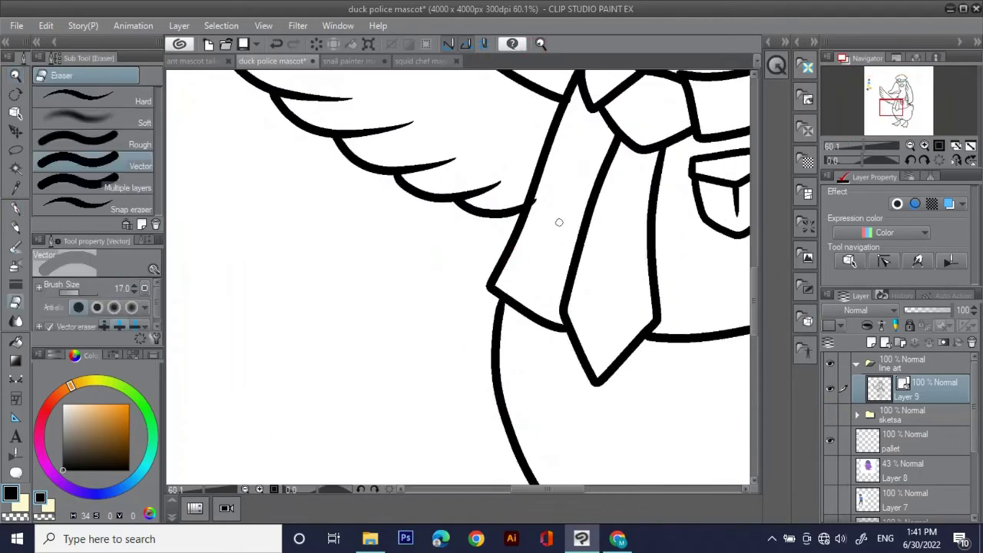
{"action": "key", "text": "p"}
{"action": "key", "text": "ctrl+z"}
Inspect the line art of the whole duck for gaps and stray lines
{"action": "left_click", "coordinate": [542, 46]}
{"action": "left_click_drag", "start_coordinate": [539, 191], "coordinate": [474, 353]}
{"action": "left_click_drag", "start_coordinate": [601, 193], "coordinate": [587, 193]}
{"action": "left_click_drag", "start_coordinate": [619, 164], "coordinate": [601, 285]}
{"action": "left_click_drag", "start_coordinate": [605, 325], "coordinate": [572, 325]}
{"action": "left_click_drag", "start_coordinate": [629, 364], "coordinate": [610, 237]}
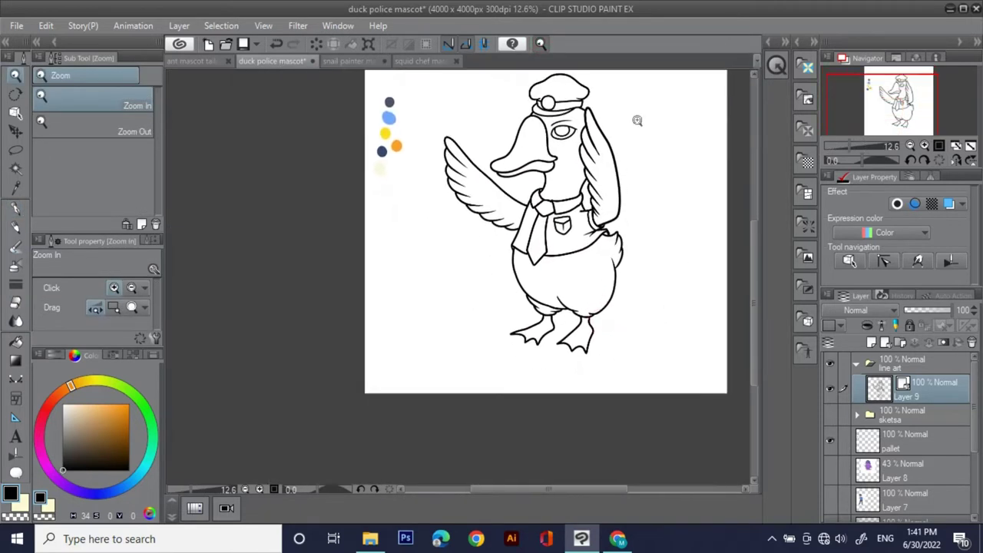
{"action": "scroll", "coordinate": [568, 229], "scroll_direction": "up", "scroll_amount": 3}
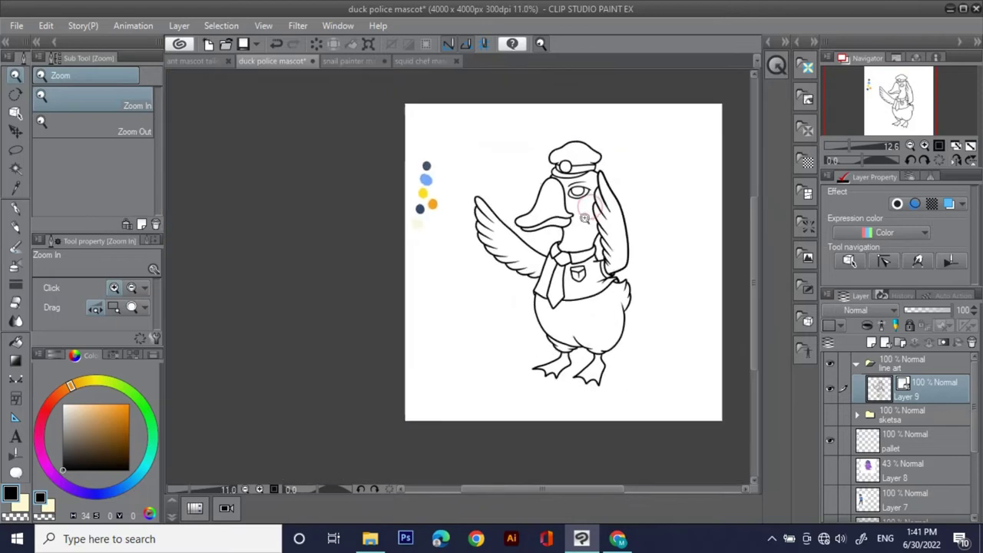
{"action": "left_click_drag", "start_coordinate": [678, 370], "coordinate": [673, 347]}
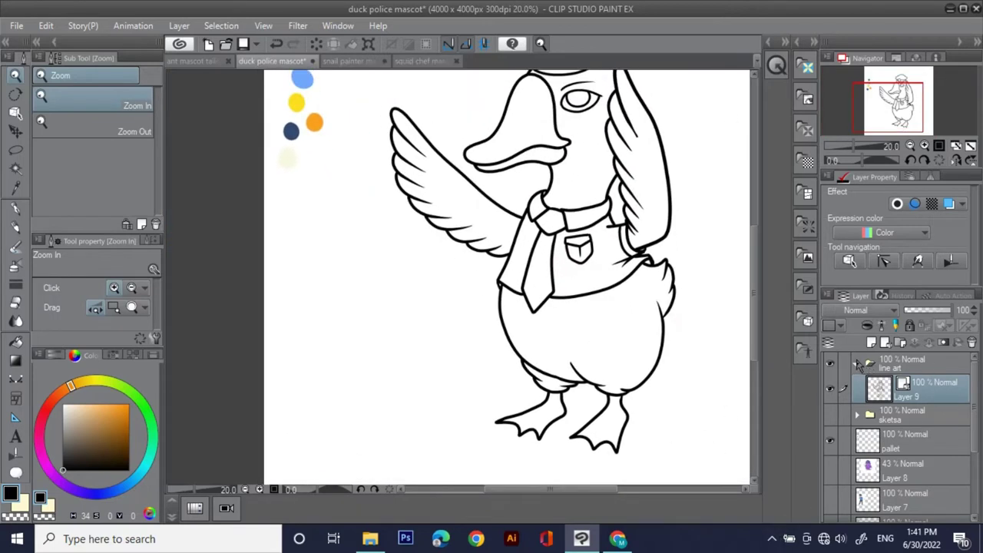
Create a layer folder named fill beneath the line art folder and add a raster layer inside it
{"action": "left_click", "coordinate": [857, 364]}
{"action": "left_click", "coordinate": [899, 386]}
{"action": "left_click", "coordinate": [900, 343]}
{"action": "double_click", "coordinate": [898, 392]}
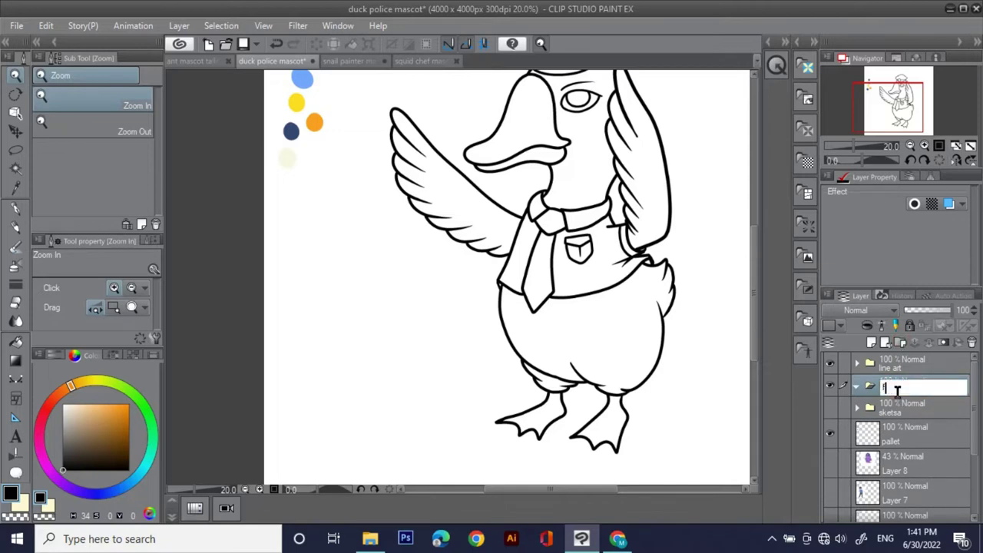
{"action": "key", "text": "Return"}
{"action": "scroll", "coordinate": [612, 257], "scroll_direction": "down", "scroll_amount": 4}
{"action": "scroll", "coordinate": [573, 192], "scroll_direction": "up", "scroll_amount": 2}
{"action": "left_click", "coordinate": [879, 348]}
{"action": "scroll", "coordinate": [471, 292], "scroll_direction": "up", "scroll_amount": 2}
Sample the cream color from the palette and fill the duck's head, wings and body with it
{"action": "key", "text": "i"}
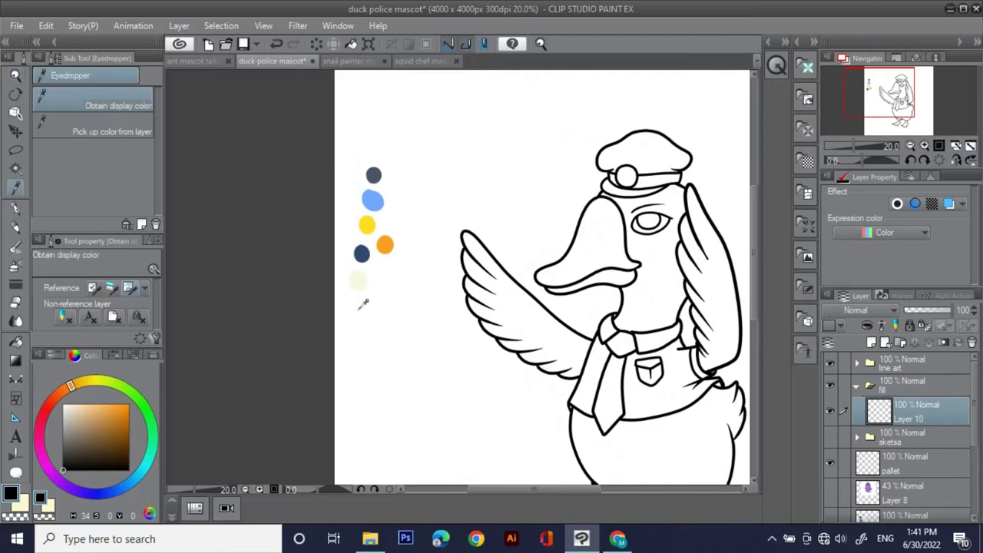
{"action": "left_click", "coordinate": [356, 280]}
{"action": "left_click_drag", "start_coordinate": [490, 276], "coordinate": [413, 149]}
{"action": "key", "text": "g"}
{"action": "left_click", "coordinate": [591, 321]}
{"action": "left_click_drag", "start_coordinate": [560, 304], "coordinate": [566, 394]}
{"action": "left_click", "coordinate": [581, 259]}
{"action": "left_click", "coordinate": [490, 305]}
{"action": "left_click", "coordinate": [642, 238]}
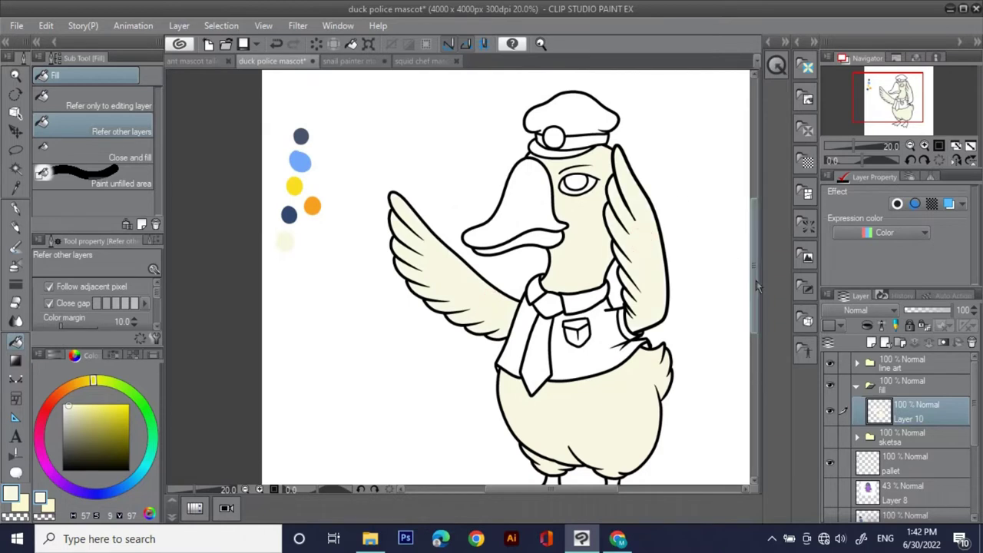
{"action": "left_click", "coordinate": [772, 538]}
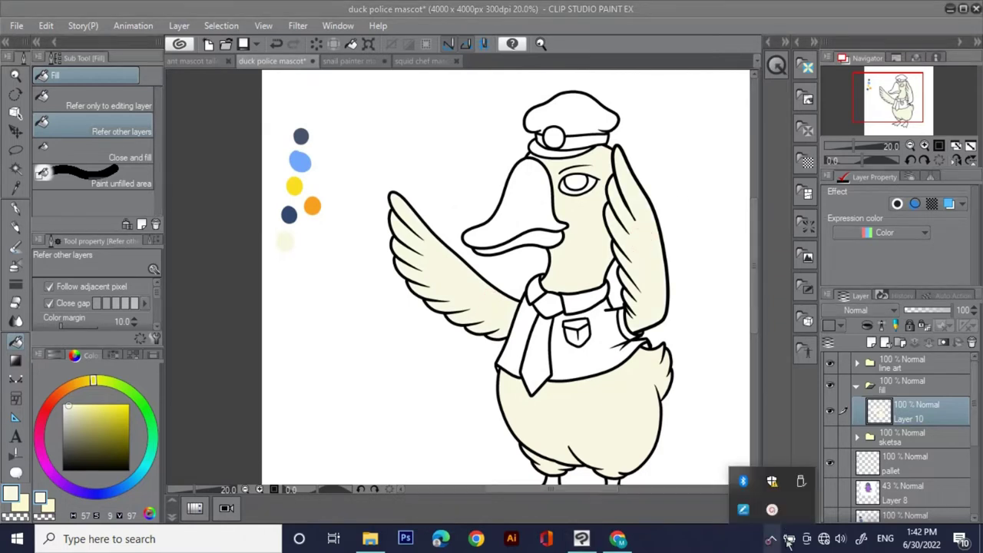
{"action": "left_click", "coordinate": [772, 508]}
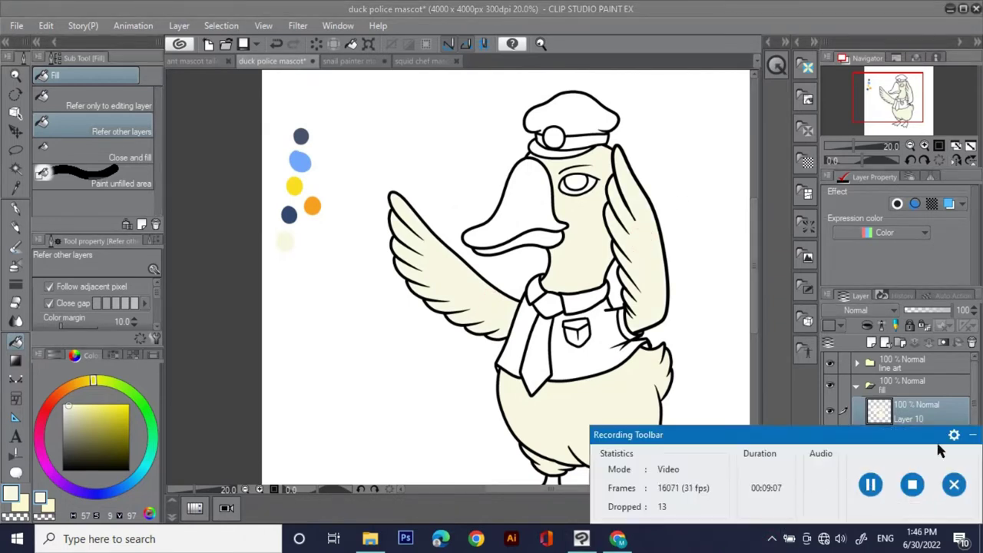
{"action": "left_click", "coordinate": [972, 434]}
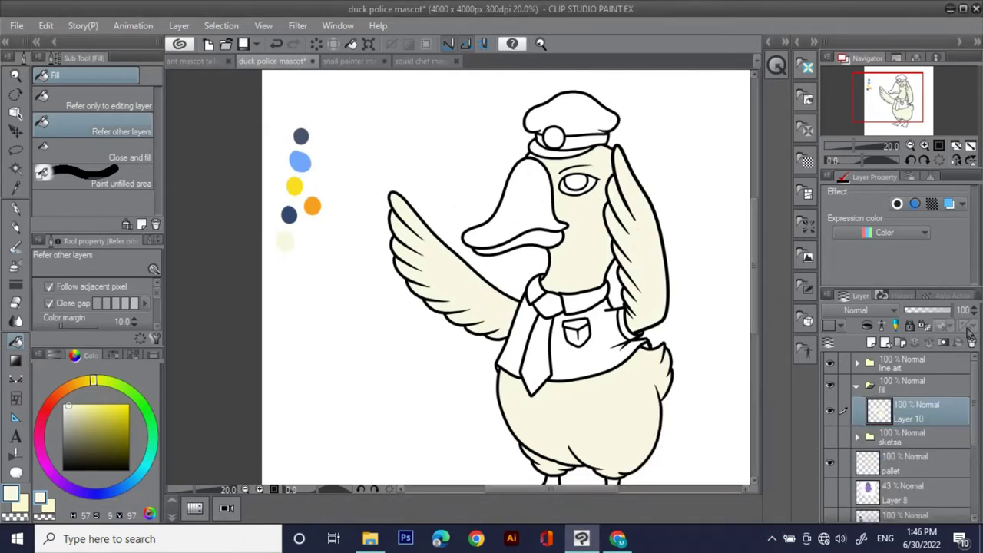
Try to erase the stray lines between the saluting wing's sleeve and the tail on the line art layer
{"action": "key", "text": "ctrl+space"}
{"action": "left_click_drag", "start_coordinate": [623, 345], "coordinate": [656, 270]}
{"action": "left_click", "coordinate": [891, 364]}
{"action": "left_click", "coordinate": [857, 364]}
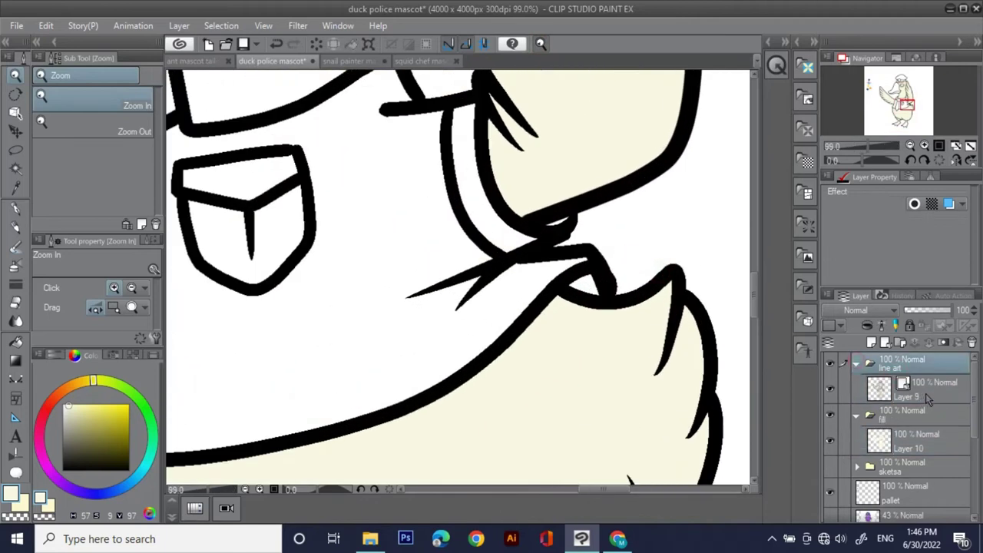
{"action": "left_click", "coordinate": [926, 394]}
{"action": "key", "text": "e"}
{"action": "left_click", "coordinate": [614, 271]}
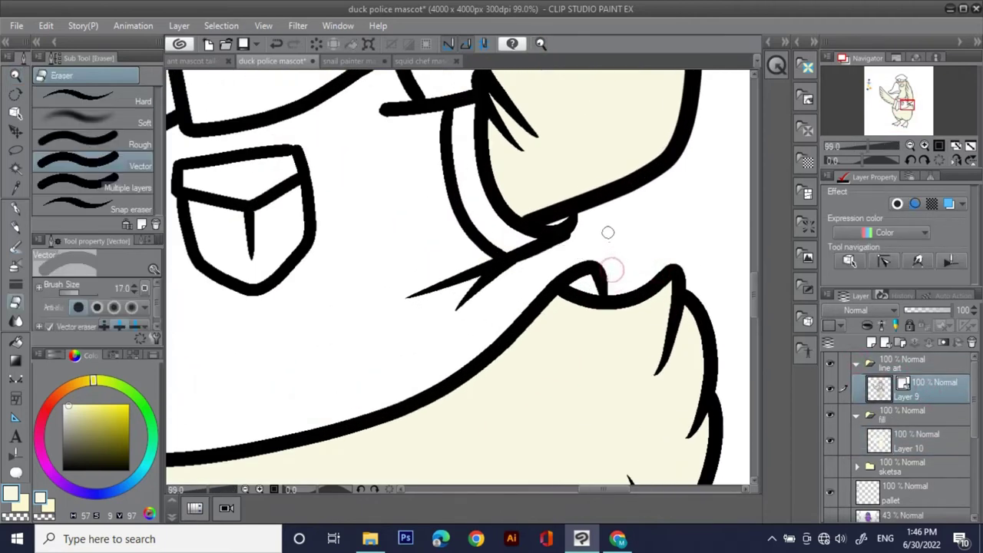
{"action": "key", "text": "ctrl+z"}
Add a new raster layer above the cream layer in the fill folder
{"action": "left_click", "coordinate": [541, 44]}
{"action": "left_click_drag", "start_coordinate": [594, 188], "coordinate": [564, 188]}
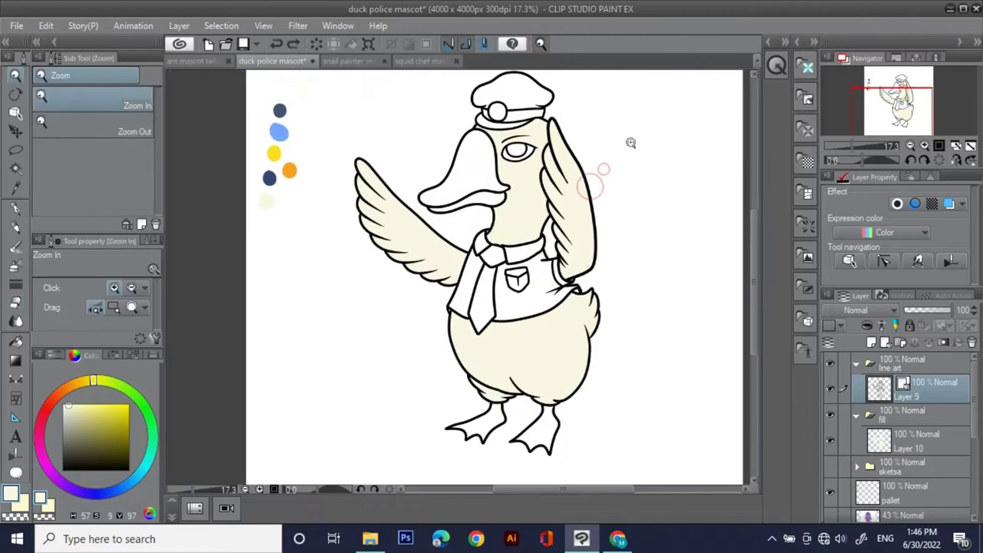
{"action": "scroll", "coordinate": [625, 78], "scroll_direction": "down", "scroll_amount": 1}
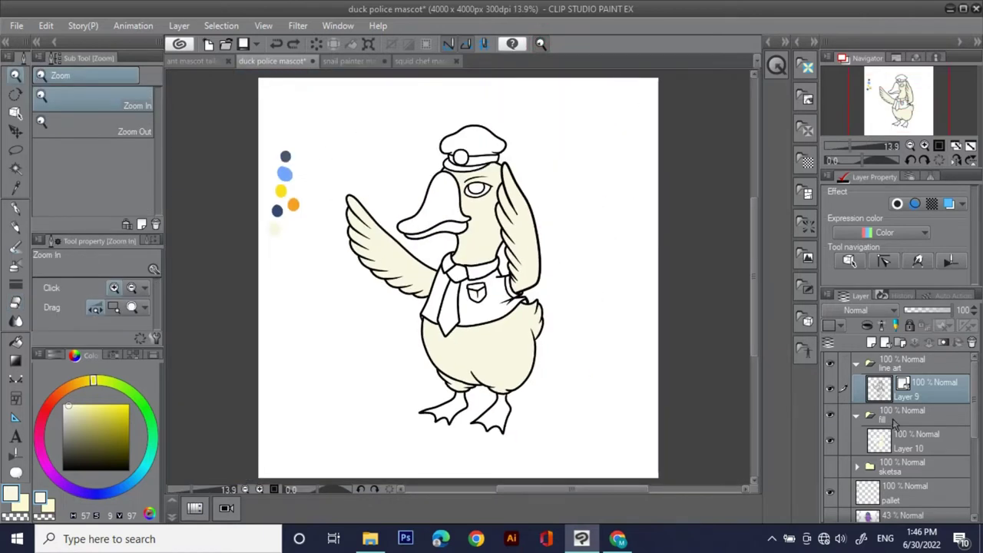
{"action": "left_click", "coordinate": [899, 441]}
{"action": "left_click_drag", "start_coordinate": [478, 328], "coordinate": [476, 330]}
{"action": "left_click", "coordinate": [870, 344]}
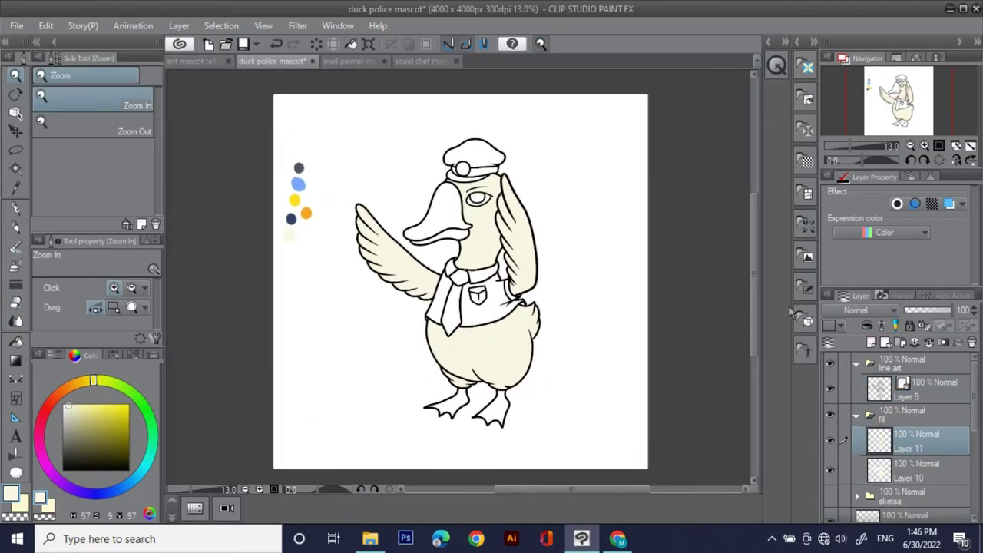
Sample the orange swatch from the palette and fill the upper and lower beak with it
{"action": "left_click_drag", "start_coordinate": [323, 202], "coordinate": [364, 169]}
{"action": "key", "text": "i"}
{"action": "left_click", "coordinate": [293, 221]}
{"action": "key", "text": "g"}
{"action": "key", "text": "g"}
{"action": "left_click", "coordinate": [546, 211]}
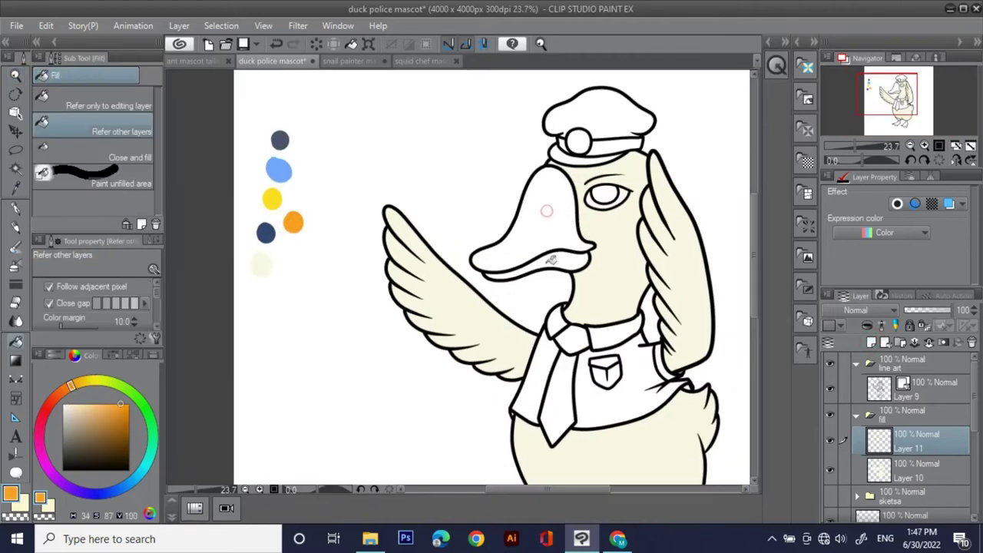
{"action": "left_click", "coordinate": [561, 262]}
Fill both of the duck's feet with the same orange on the beak's layer
{"action": "left_click_drag", "start_coordinate": [579, 246], "coordinate": [531, 250]}
{"action": "left_click_drag", "start_coordinate": [596, 276], "coordinate": [556, 155]}
{"action": "scroll", "coordinate": [584, 161], "scroll_direction": "up", "scroll_amount": 3}
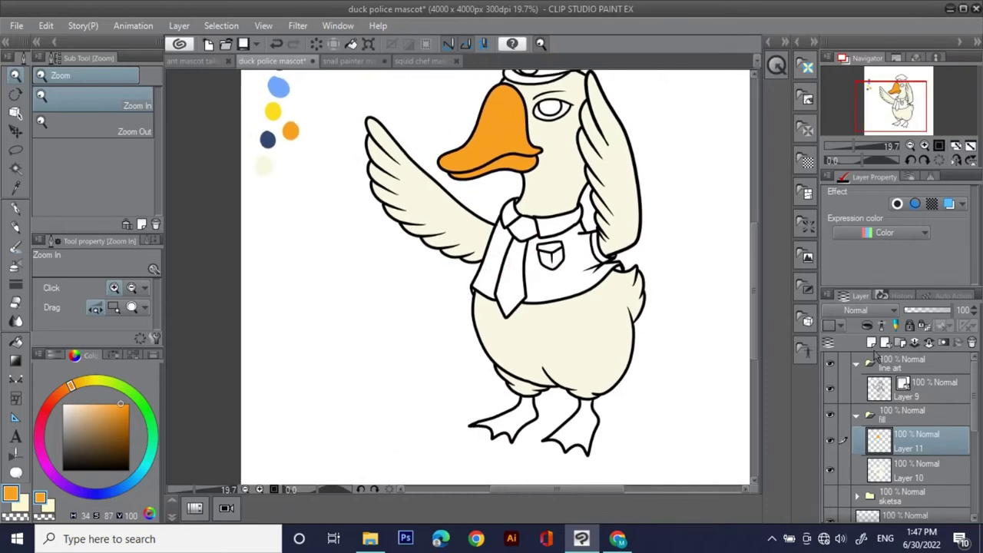
{"action": "key", "text": "g"}
{"action": "left_click", "coordinate": [513, 421]}
{"action": "left_click", "coordinate": [568, 426]}
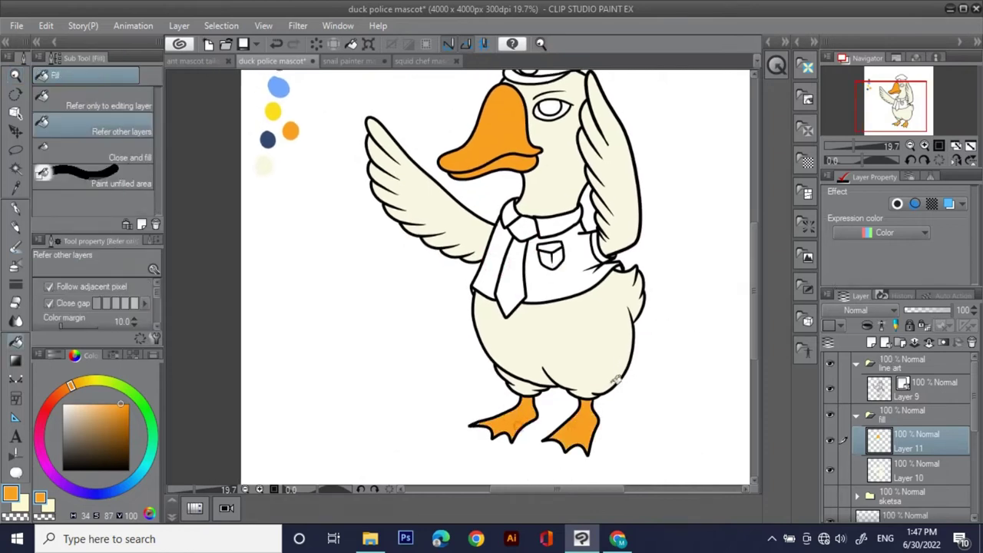
{"action": "left_click_drag", "start_coordinate": [638, 267], "coordinate": [634, 233]}
Add a raster layer, sample the light blue swatch and fill the shirt body and both collar parts with it
{"action": "left_click", "coordinate": [870, 343]}
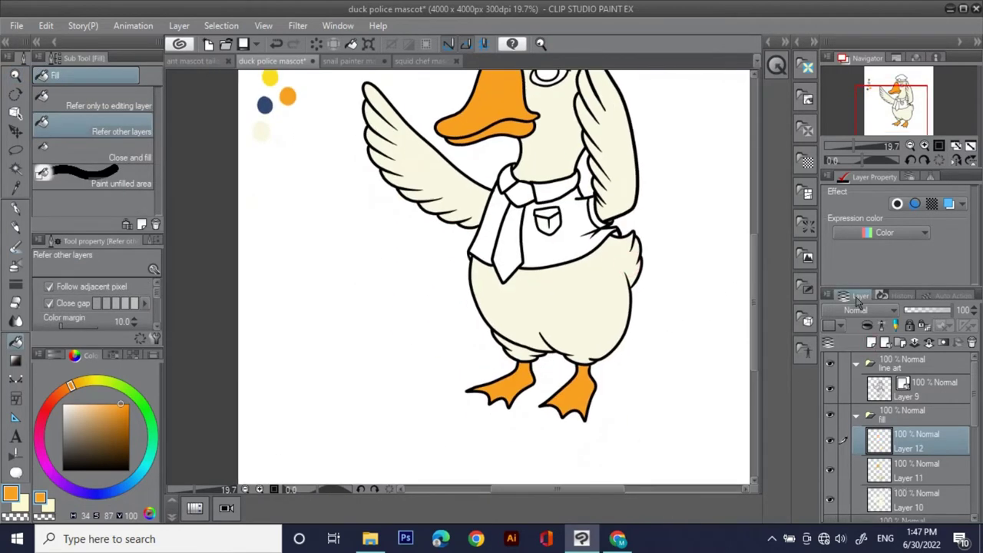
{"action": "mouse_move", "coordinate": [547, 169]}
{"action": "left_mouse_down"}
{"action": "mouse_move", "coordinate": [564, 284]}
{"action": "mouse_move", "coordinate": [553, 217]}
{"action": "mouse_move", "coordinate": [579, 286]}
{"action": "left_mouse_up"}
{"action": "left_click", "coordinate": [306, 170], "text": "alt"}
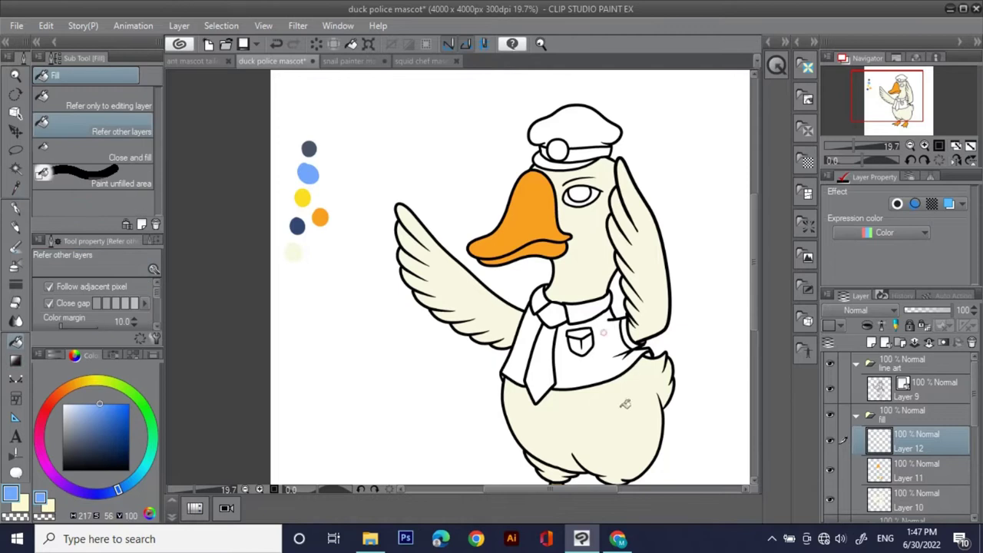
{"action": "left_click", "coordinate": [614, 351]}
{"action": "left_click", "coordinate": [521, 346]}
{"action": "left_click", "coordinate": [541, 300]}
{"action": "left_click", "coordinate": [585, 308]}
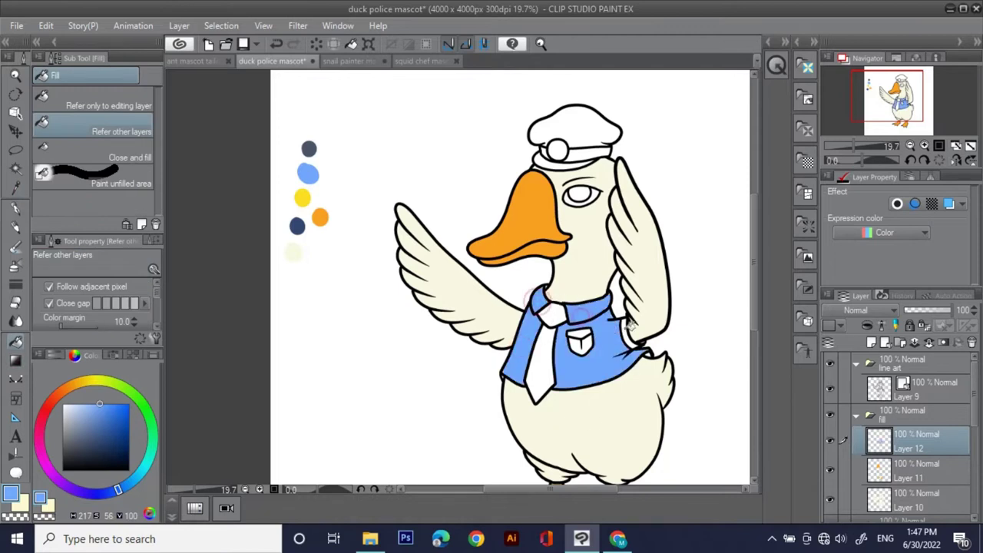
Fill the shirt's sleeve cuff beside the saluting wing with the light blue
{"action": "left_click", "coordinate": [627, 328]}
{"action": "left_click_drag", "start_coordinate": [592, 316], "coordinate": [589, 347]}
{"action": "left_click_drag", "start_coordinate": [641, 368], "coordinate": [741, 250]}
{"action": "left_click", "coordinate": [632, 281]}
{"action": "left_click_drag", "start_coordinate": [192, 358], "coordinate": [721, 288]}
{"action": "left_click", "coordinate": [435, 306]}
{"action": "left_click_drag", "start_coordinate": [595, 195], "coordinate": [397, 308]}
{"action": "left_click_drag", "start_coordinate": [505, 215], "coordinate": [533, 218]}
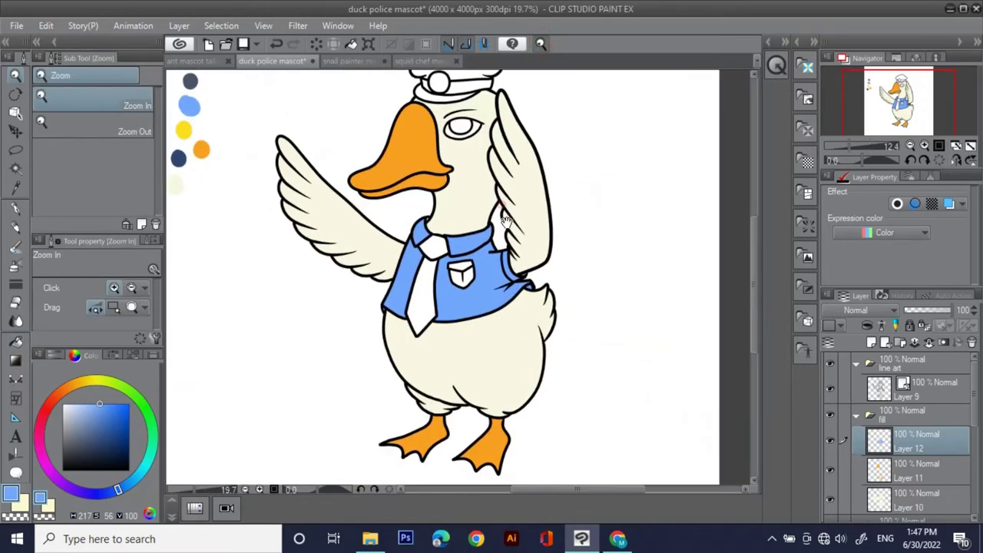
{"action": "left_click_drag", "start_coordinate": [475, 268], "coordinate": [569, 270]}
Add a new raster layer on top, and fill the chest pocket light blue on the shirt's layer
{"action": "left_click", "coordinate": [872, 343]}
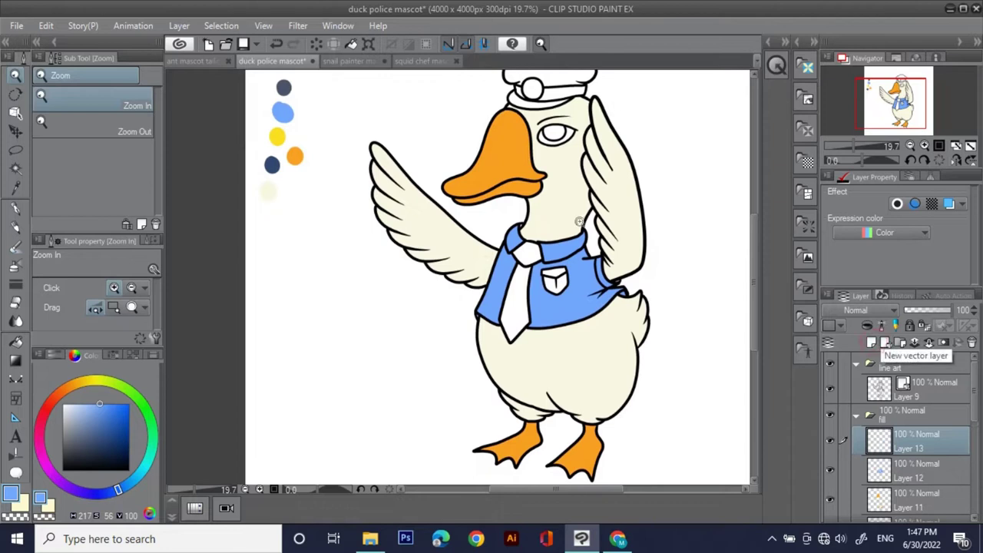
{"action": "left_click", "coordinate": [848, 468]}
{"action": "key", "text": "g"}
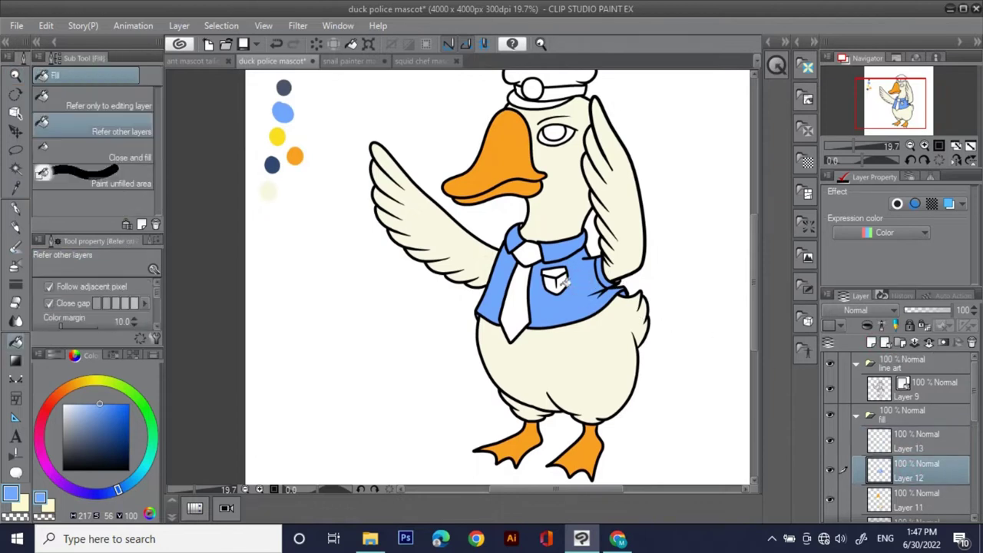
{"action": "left_click", "coordinate": [844, 439]}
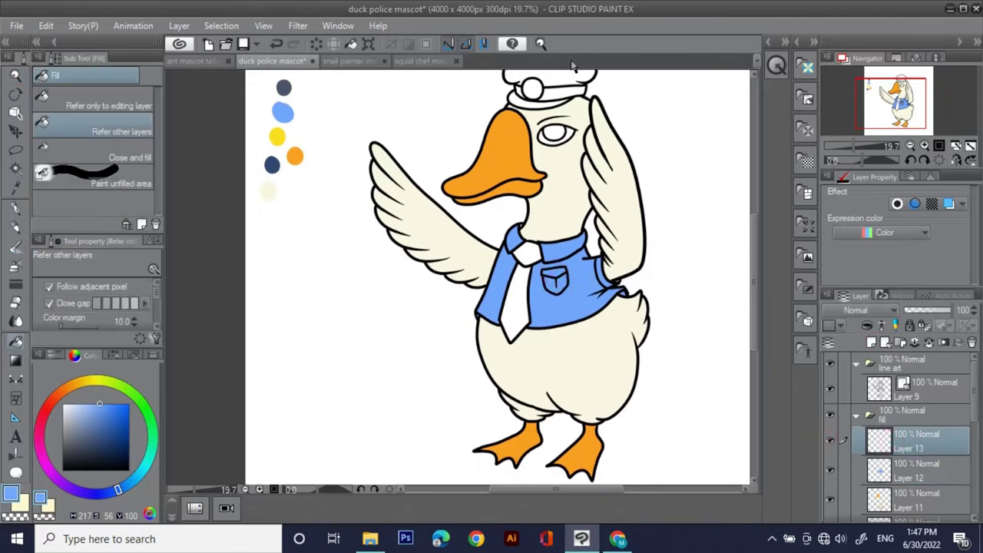
Sample the dark gray swatch and fill the tie and its knot with it on the top fill layer
{"action": "left_click_drag", "start_coordinate": [399, 145], "coordinate": [461, 246]}
{"action": "left_click_drag", "start_coordinate": [376, 177], "coordinate": [376, 106]}
{"action": "key", "text": "i"}
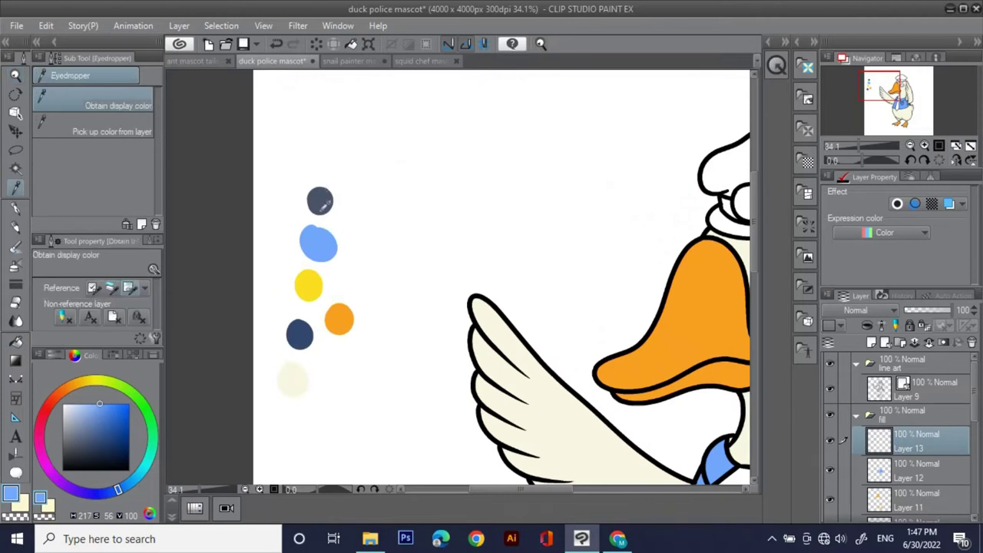
{"action": "left_click", "coordinate": [320, 195]}
{"action": "mouse_move", "coordinate": [562, 244]}
{"action": "left_mouse_down"}
{"action": "mouse_move", "coordinate": [483, 174]}
{"action": "mouse_move", "coordinate": [458, 205]}
{"action": "left_mouse_up"}
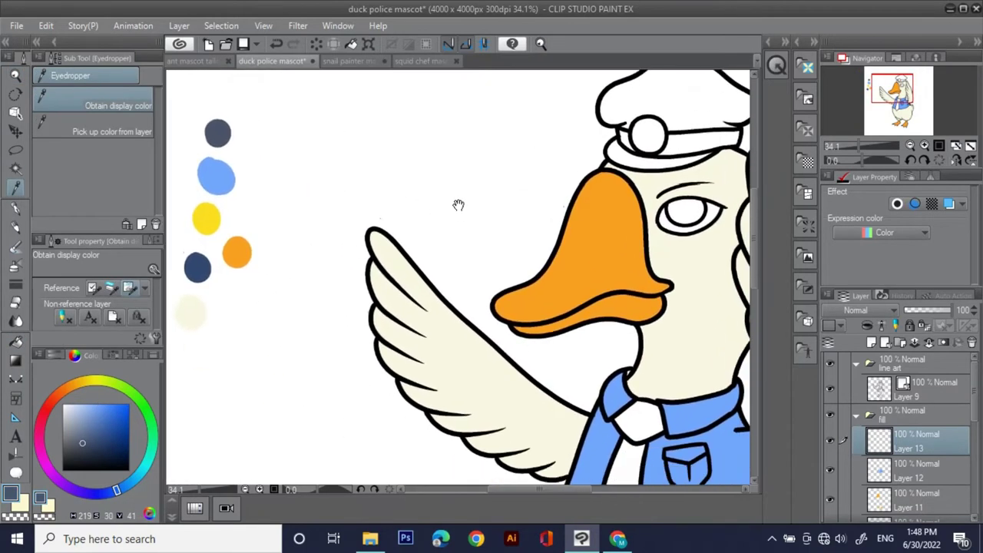
{"action": "left_click_drag", "start_coordinate": [619, 321], "coordinate": [543, 185]}
{"action": "key", "text": "g"}
{"action": "left_click", "coordinate": [553, 342]}
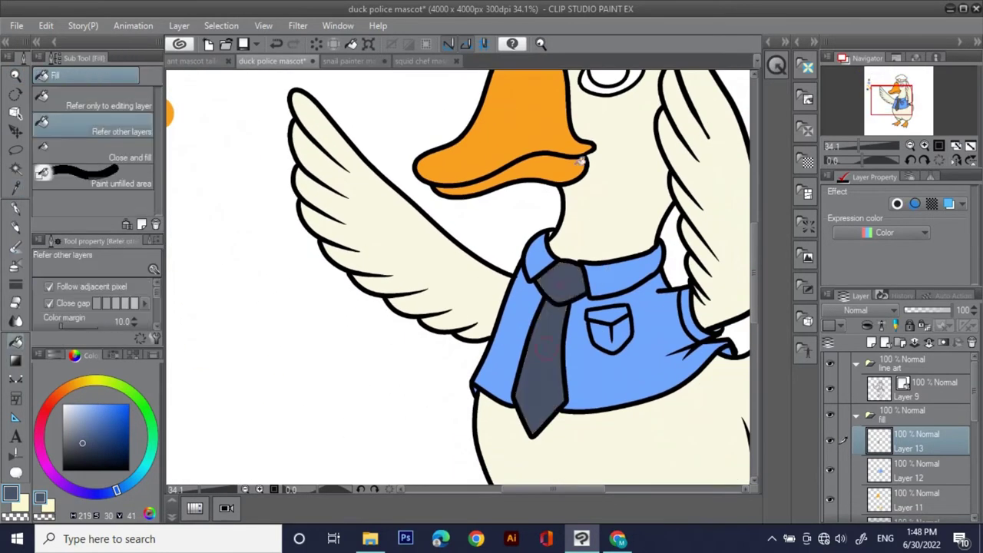
Try filling the tie and the cap's crown and brim with the sampled navy swatch on the tie's layer
{"action": "left_click_drag", "start_coordinate": [499, 115], "coordinate": [608, 178]}
{"action": "key", "text": "i"}
{"action": "left_click", "coordinate": [227, 210]}
{"action": "left_click_drag", "start_coordinate": [564, 252], "coordinate": [426, 239]}
{"action": "left_click_drag", "start_coordinate": [507, 131], "coordinate": [468, 313]}
{"action": "key", "text": "g"}
{"action": "left_click", "coordinate": [545, 209]}
{"action": "left_click", "coordinate": [515, 274]}
{"action": "left_click_drag", "start_coordinate": [527, 350], "coordinate": [549, 113]}
{"action": "left_click", "coordinate": [520, 289]}
{"action": "left_click", "coordinate": [505, 348]}
{"action": "left_click", "coordinate": [544, 47]}
{"action": "left_click_drag", "start_coordinate": [517, 253], "coordinate": [495, 255]}
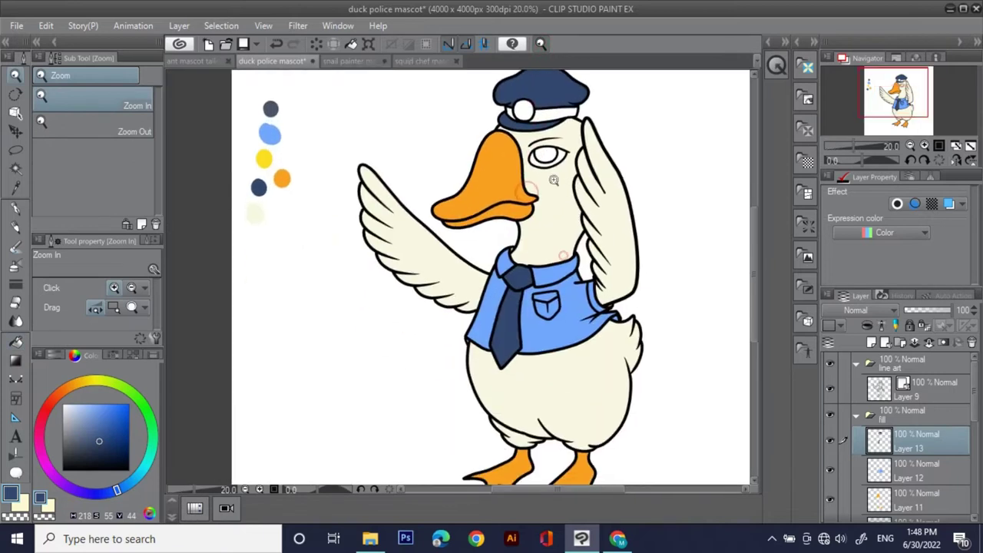
Undo the last navy fills on the cap and tie, and redo one of them
{"action": "left_click_drag", "start_coordinate": [532, 180], "coordinate": [563, 254]}
{"action": "key", "text": "ctrl+z"}
{"action": "key", "text": "ctrl+z"}
{"action": "key", "text": "ctrl+z"}
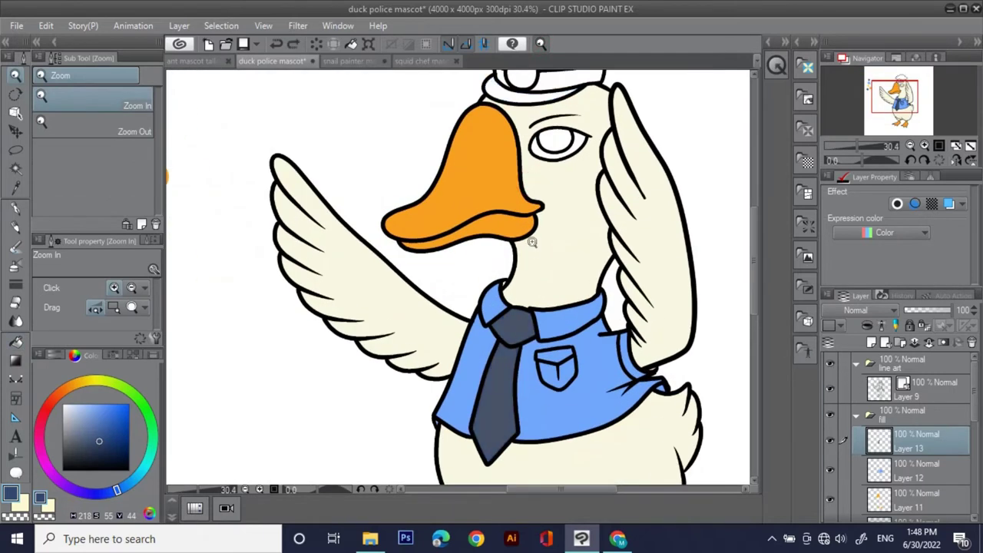
{"action": "key", "text": "ctrl+y"}
Add another raster layer, and recolor the tie dark navy (H 218, S 56, V 32) with its transparent pixels temporarily locked
{"action": "left_click", "coordinate": [871, 344]}
{"action": "left_click_drag", "start_coordinate": [483, 317], "coordinate": [535, 225]}
{"action": "left_click", "coordinate": [921, 465]}
{"action": "left_click", "coordinate": [924, 326]}
{"action": "left_click", "coordinate": [100, 448]}
{"action": "key", "text": "alt+Delete"}
{"action": "left_click_drag", "start_coordinate": [575, 169], "coordinate": [573, 254]}
{"action": "mouse_move", "coordinate": [609, 228]}
{"action": "left_mouse_down"}
{"action": "mouse_move", "coordinate": [581, 237]}
{"action": "mouse_move", "coordinate": [596, 240]}
{"action": "left_mouse_up"}
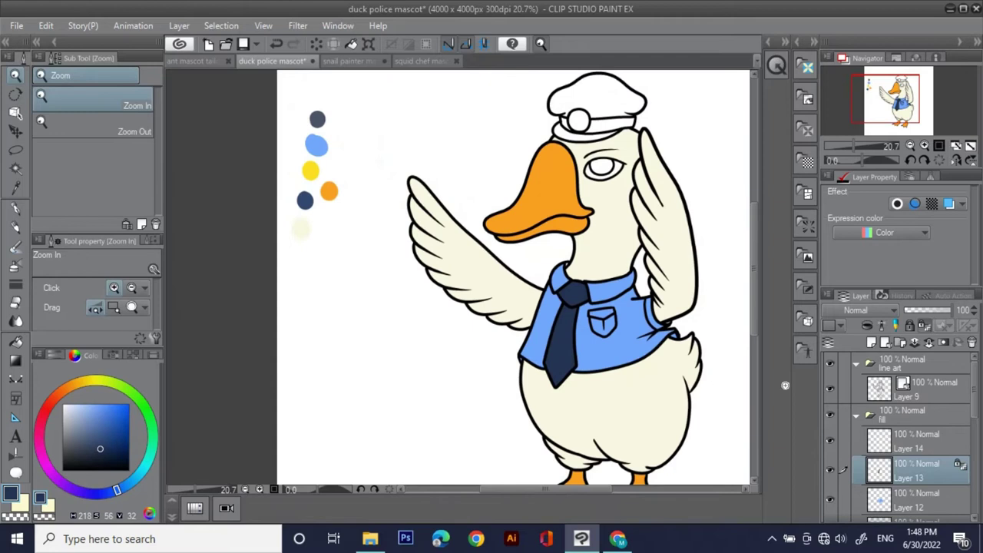
{"action": "left_click", "coordinate": [924, 327]}
On the empty top fill layer, sample the navy swatch and fill the cap's crown and brim with it
{"action": "left_click", "coordinate": [920, 442]}
{"action": "left_click_drag", "start_coordinate": [360, 189], "coordinate": [419, 261]}
{"action": "left_click_drag", "start_coordinate": [343, 141], "coordinate": [418, 173]}
{"action": "key", "text": "i"}
{"action": "left_click", "coordinate": [420, 241]}
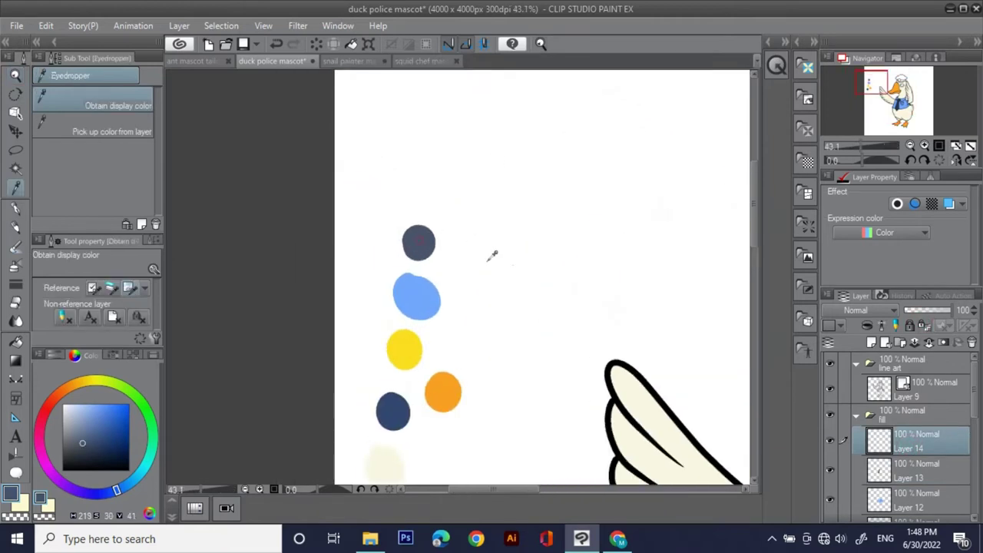
{"action": "left_click_drag", "start_coordinate": [572, 338], "coordinate": [557, 305]}
{"action": "left_click", "coordinate": [377, 372]}
{"action": "left_click_drag", "start_coordinate": [602, 248], "coordinate": [225, 288]}
{"action": "left_click_drag", "start_coordinate": [474, 235], "coordinate": [417, 245]}
{"action": "key", "text": "g"}
{"action": "left_click", "coordinate": [560, 223]}
{"action": "left_click", "coordinate": [520, 300]}
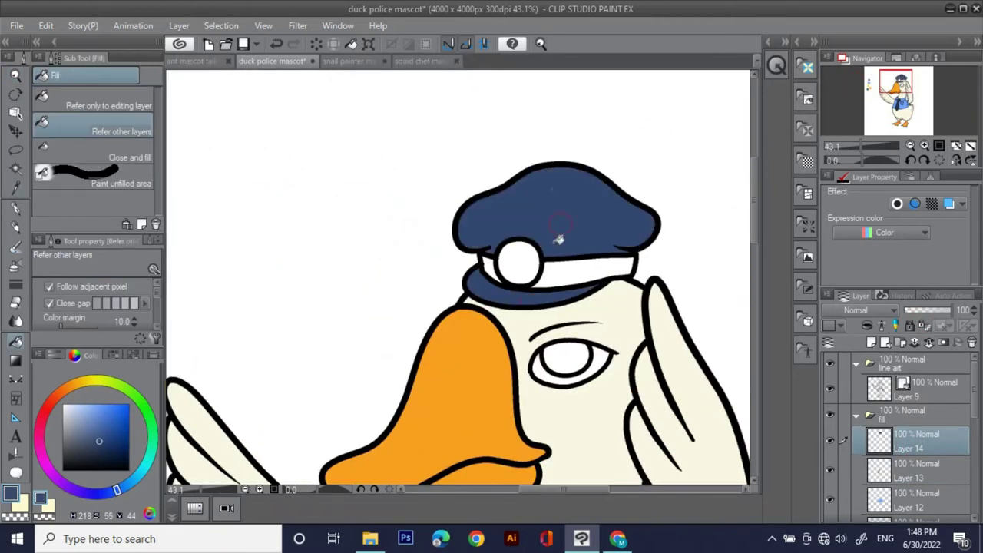
Add a raster layer above the cap's layer and fill the cap's band with the dark gray color (H 219, S 30, V 41)
{"action": "key", "text": "ctrl+space"}
{"action": "left_click_drag", "start_coordinate": [563, 143], "coordinate": [430, 240]}
{"action": "left_click_drag", "start_coordinate": [483, 199], "coordinate": [550, 200]}
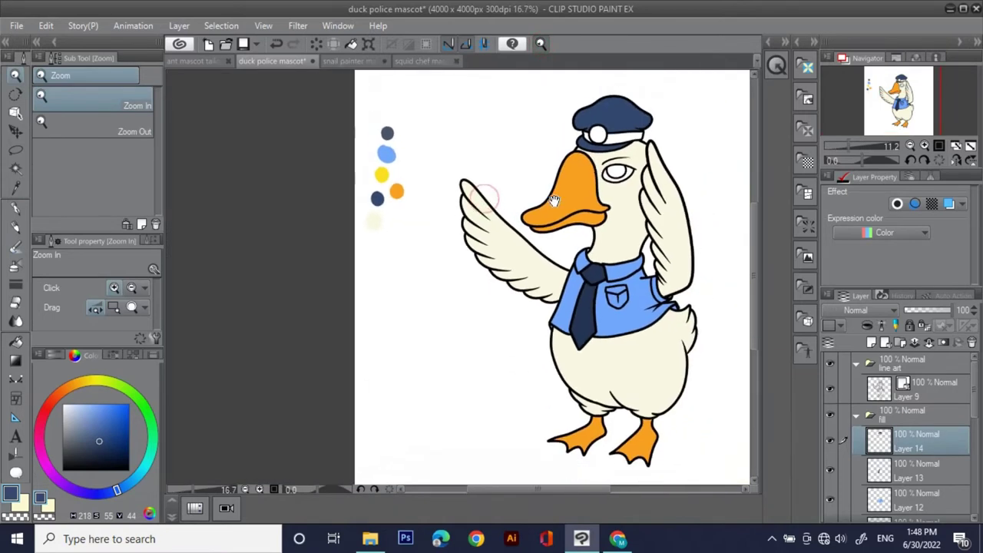
{"action": "left_click_drag", "start_coordinate": [650, 164], "coordinate": [623, 166]}
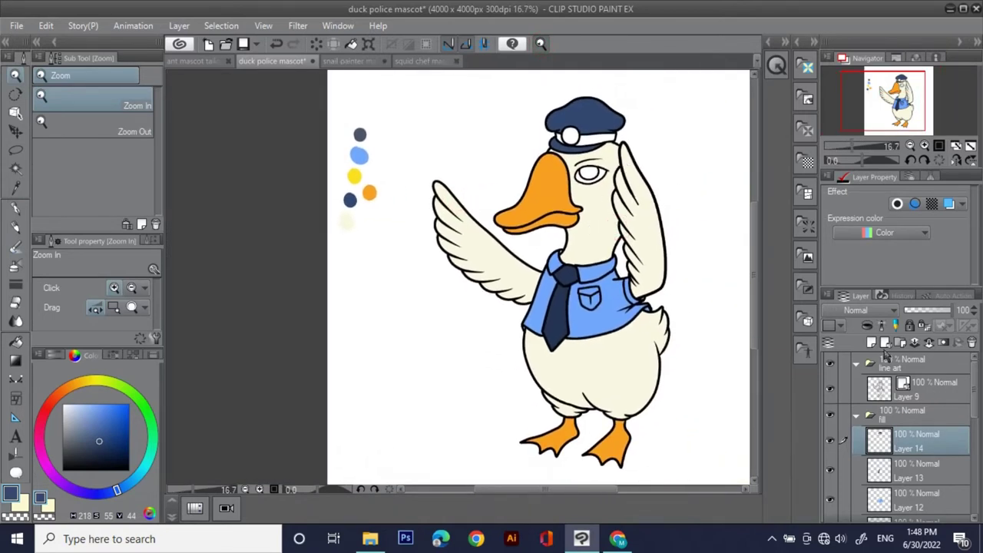
{"action": "left_click", "coordinate": [872, 341]}
{"action": "scroll", "coordinate": [447, 220], "scroll_direction": "up", "scroll_amount": 6}
{"action": "key", "text": "i"}
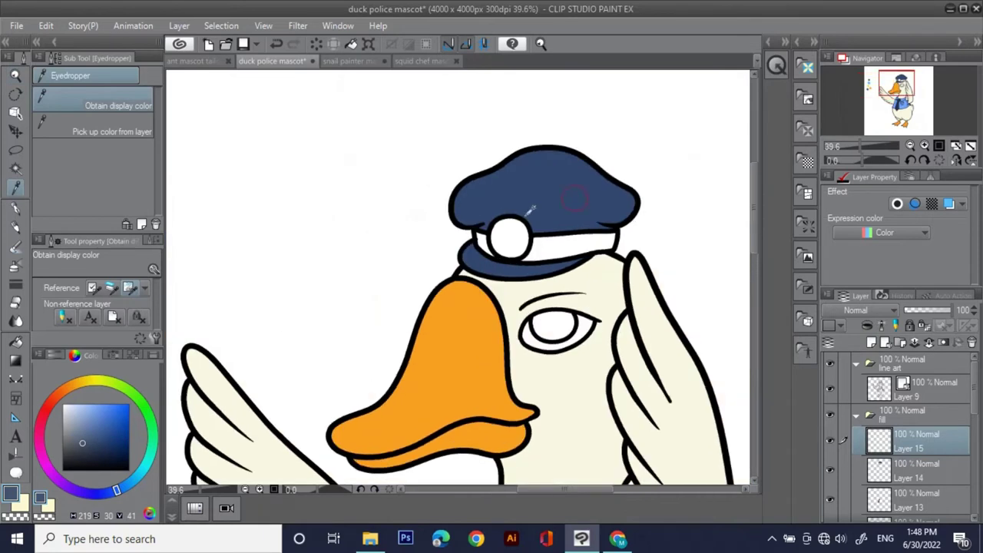
{"action": "key", "text": "g"}
{"action": "key", "text": "g"}
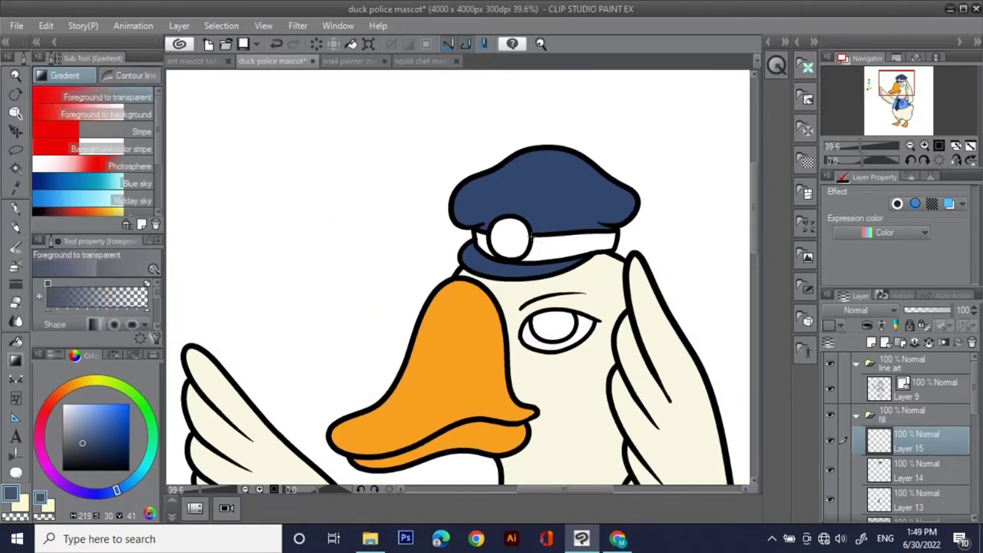
{"action": "left_click", "coordinate": [541, 46]}
{"action": "left_click_drag", "start_coordinate": [540, 216], "coordinate": [445, 218]}
{"action": "left_click_drag", "start_coordinate": [529, 279], "coordinate": [624, 156]}
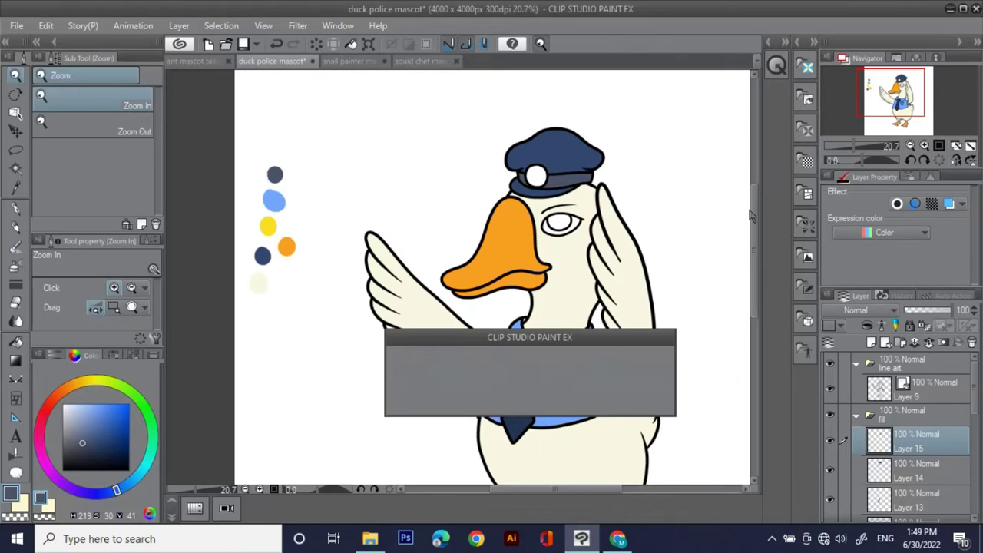
Sample the yellow swatch and fill the round cap badge with it on a new raster layer
{"action": "key", "text": "i"}
{"action": "left_click", "coordinate": [268, 227]}
{"action": "key", "text": "g"}
{"action": "key", "text": "g"}
{"action": "left_click", "coordinate": [537, 176]}
{"action": "left_click", "coordinate": [541, 43]}
{"action": "left_click_drag", "start_coordinate": [581, 225], "coordinate": [545, 264]}
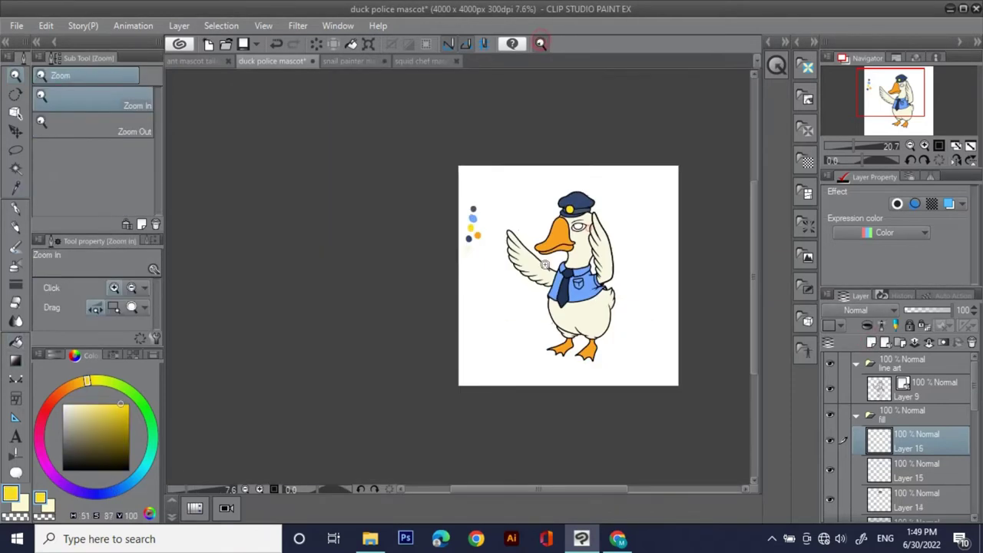
Create a layer folder named eye inside the fill folder and add a raster layer in it
{"action": "scroll", "coordinate": [545, 264], "scroll_direction": "up", "scroll_amount": 3}
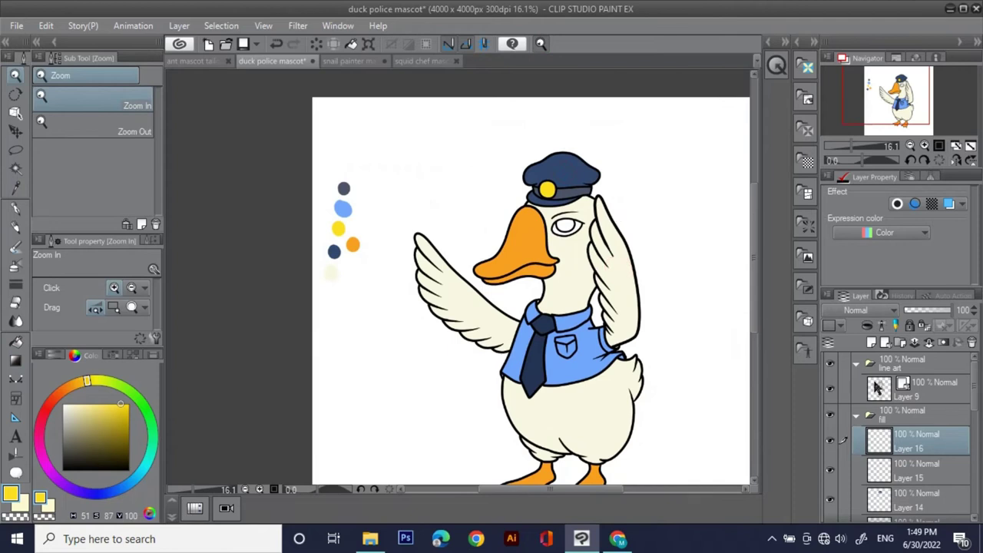
{"action": "left_click", "coordinate": [899, 343]}
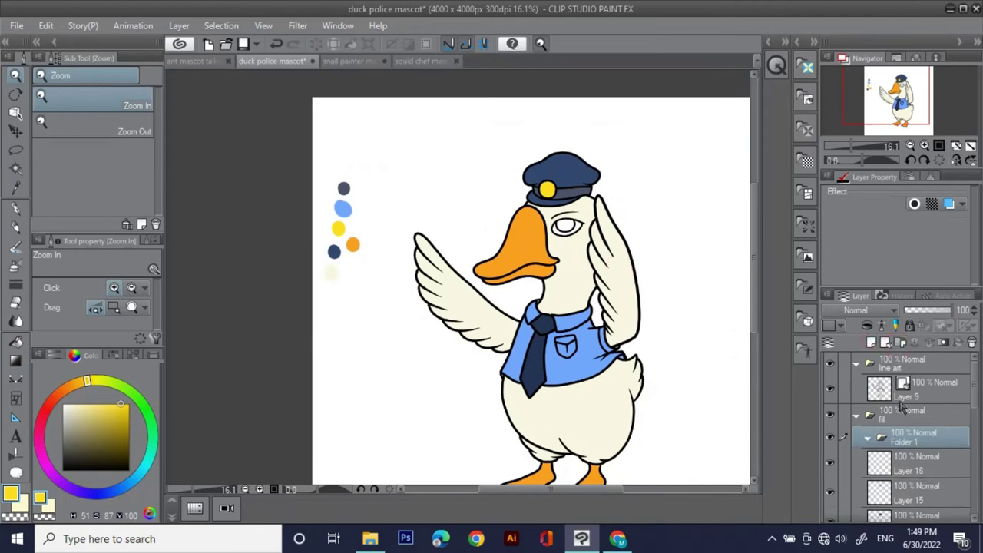
{"action": "double_click", "coordinate": [911, 447]}
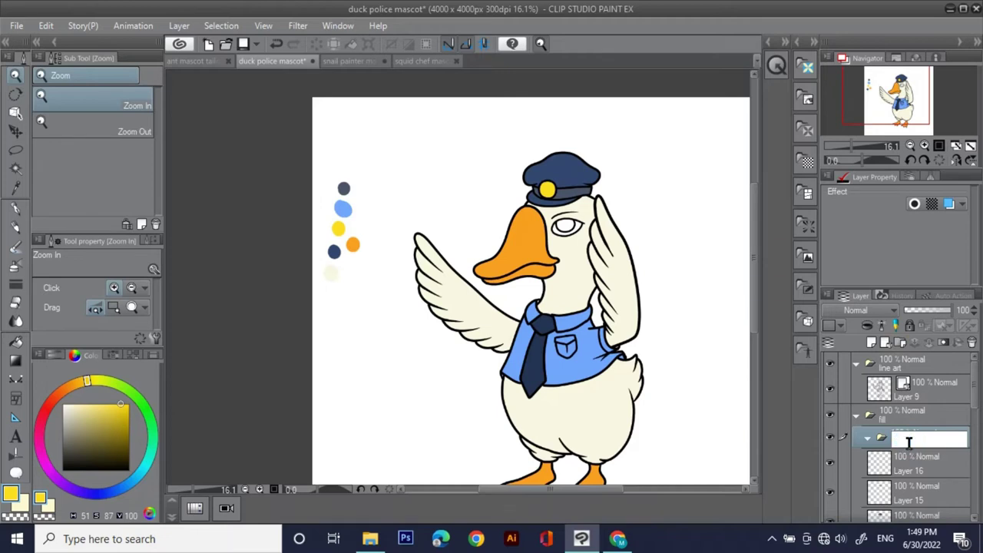
{"action": "key", "text": "Return"}
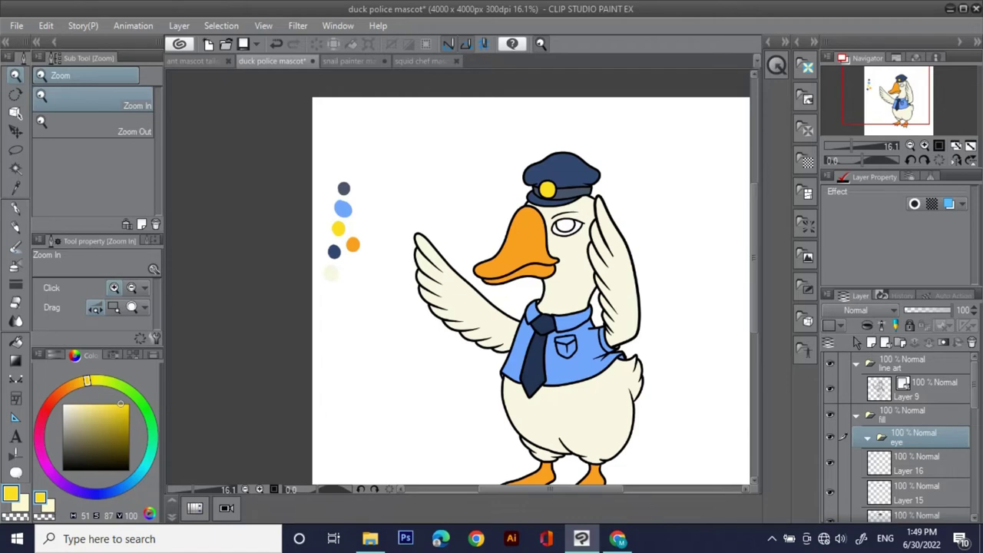
{"action": "left_click", "coordinate": [873, 342]}
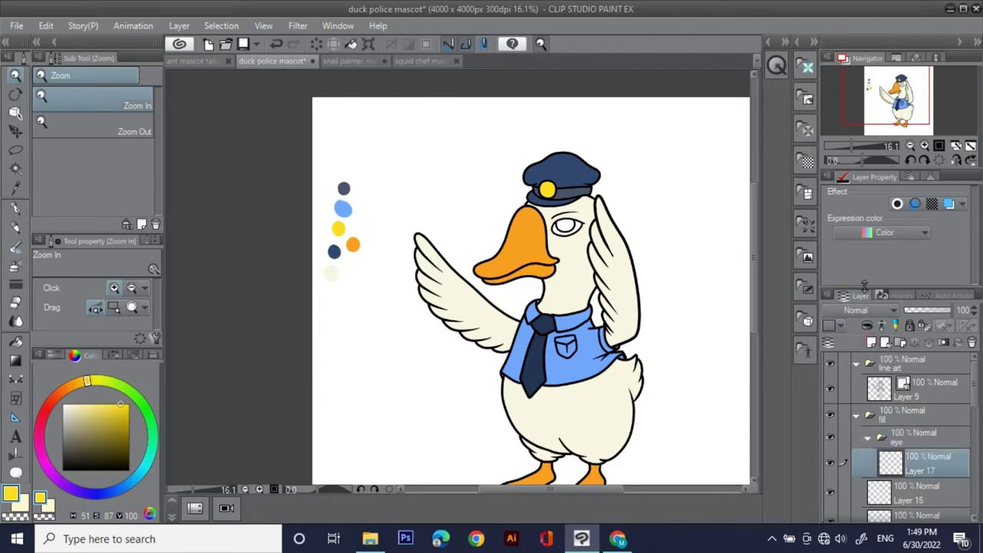
Set the drawing color to white and fill the white of the eye with it
{"action": "left_click_drag", "start_coordinate": [578, 188], "coordinate": [642, 186]}
{"action": "left_click_drag", "start_coordinate": [97, 405], "coordinate": [55, 396]}
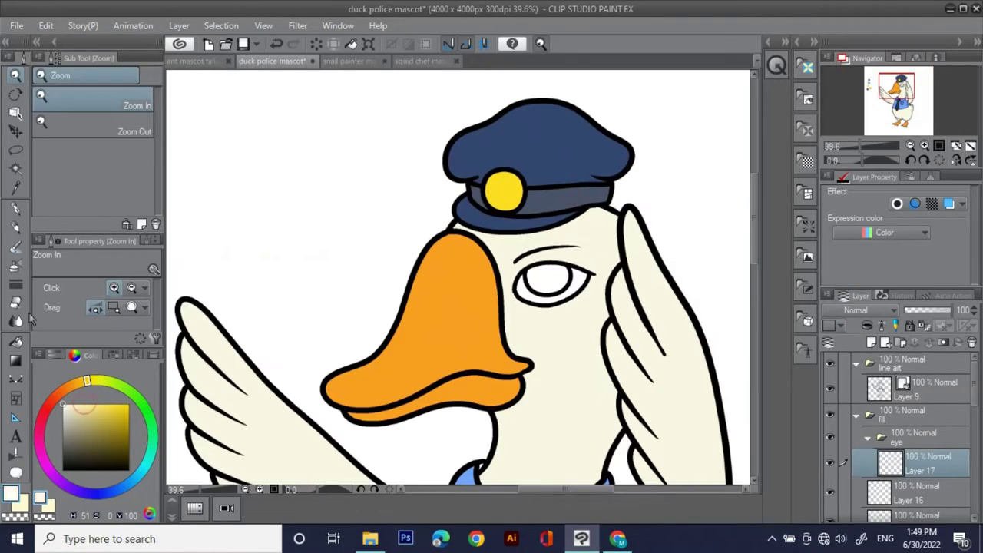
{"action": "left_click", "coordinate": [15, 342]}
Add another raster layer in the eye folder and fill the iris with green (H 130, S 85, V 67)
{"action": "left_click", "coordinate": [872, 343]}
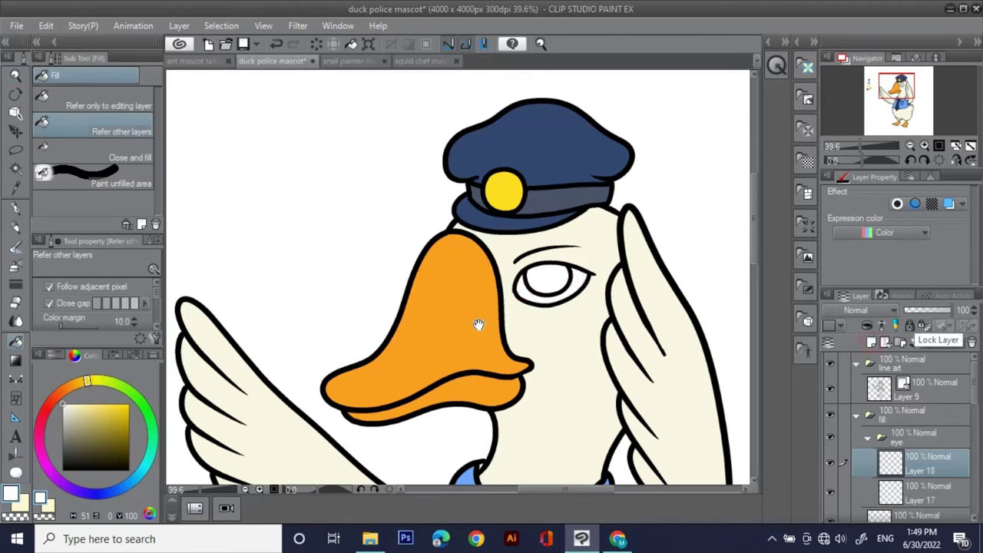
{"action": "left_click_drag", "start_coordinate": [416, 287], "coordinate": [463, 299]}
{"action": "left_click_drag", "start_coordinate": [665, 202], "coordinate": [568, 191]}
{"action": "left_click_drag", "start_coordinate": [745, 185], "coordinate": [637, 225]}
{"action": "left_click_drag", "start_coordinate": [513, 257], "coordinate": [550, 261]}
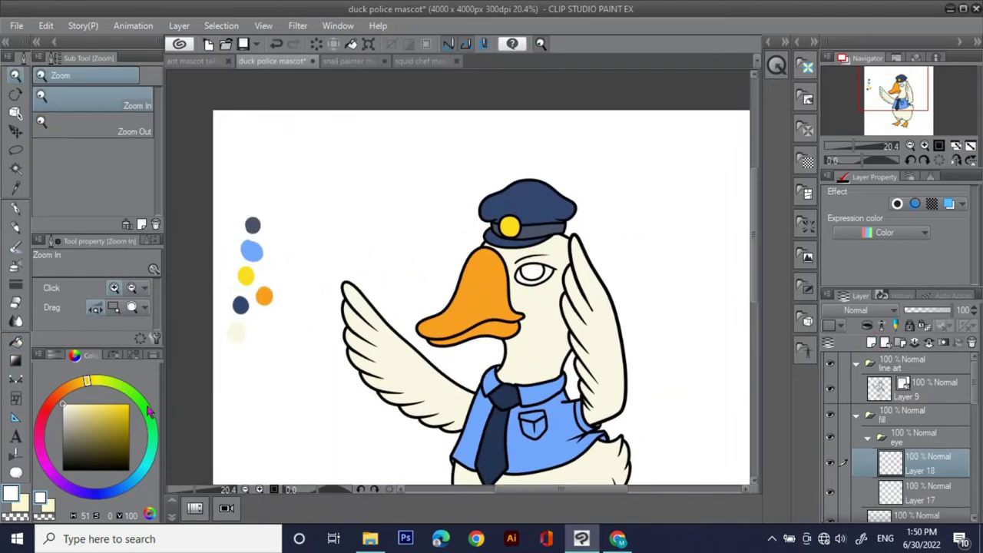
{"action": "left_click", "coordinate": [150, 417]}
{"action": "left_click", "coordinate": [119, 425]}
{"action": "left_click_drag", "start_coordinate": [624, 268], "coordinate": [590, 270]}
{"action": "left_click_drag", "start_coordinate": [481, 265], "coordinate": [535, 279]}
{"action": "left_click", "coordinate": [535, 278]}
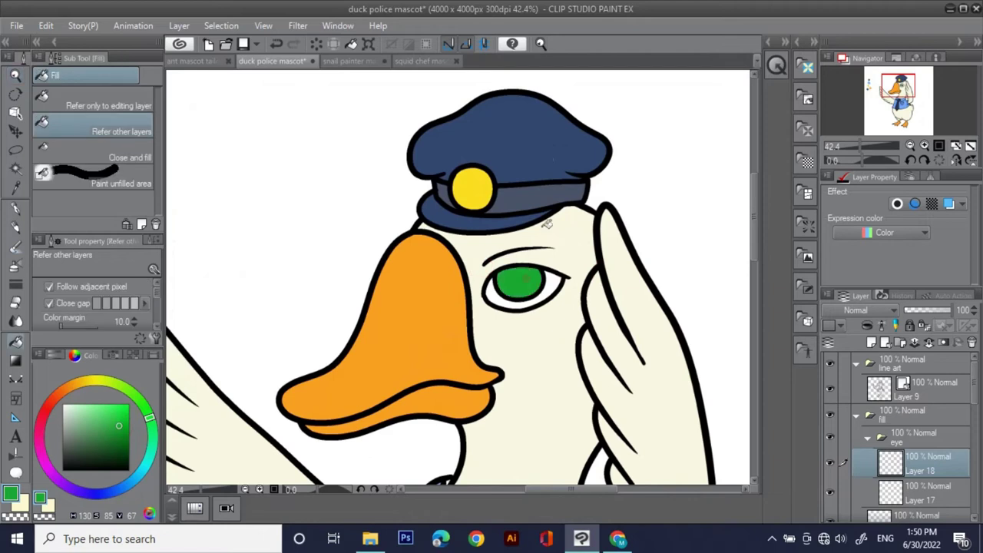
Add a raster layer in the eye folder, outline the pupil inside the green iris in black and fill it
{"action": "left_click_drag", "start_coordinate": [554, 166], "coordinate": [591, 240]}
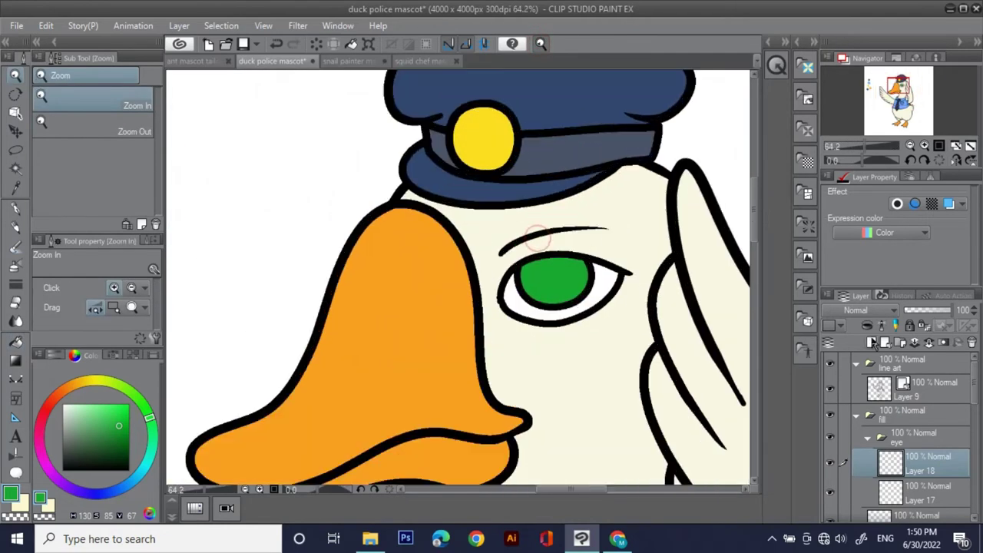
{"action": "left_click", "coordinate": [870, 343]}
{"action": "left_click_drag", "start_coordinate": [529, 292], "coordinate": [548, 293]}
{"action": "key", "text": "p"}
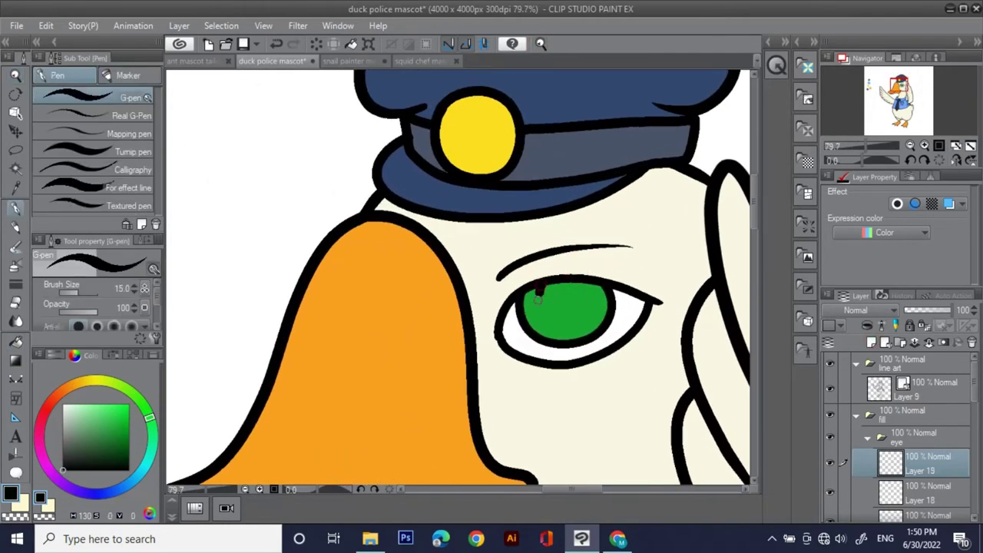
{"action": "key", "text": "g"}
{"action": "left_click", "coordinate": [570, 299]}
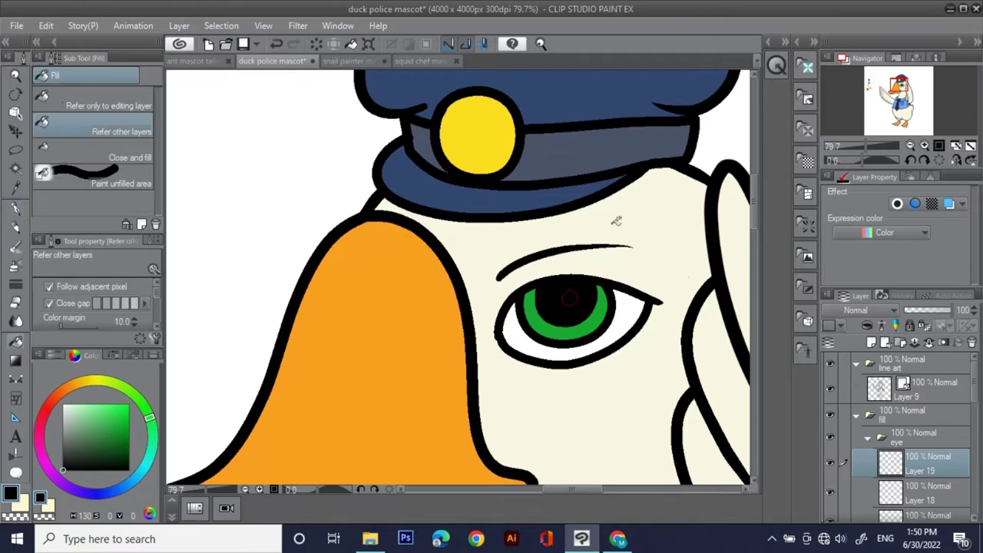
Add another raster layer in the eye folder and paint small white highlights in the eye
{"action": "left_click", "coordinate": [64, 404]}
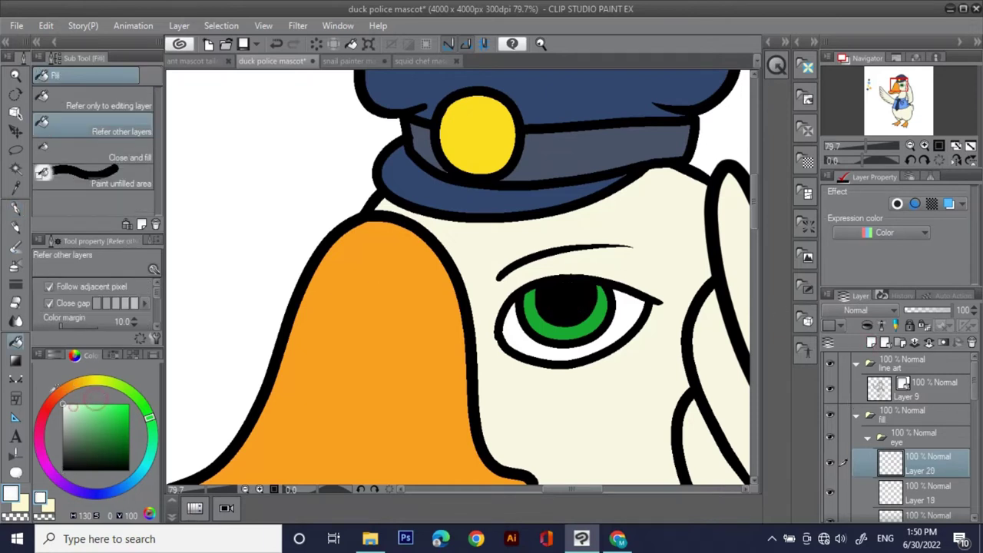
{"action": "key", "text": "p"}
{"action": "left_click", "coordinate": [542, 46]}
{"action": "left_click_drag", "start_coordinate": [604, 252], "coordinate": [630, 293]}
{"action": "key", "text": "ctrl+0"}
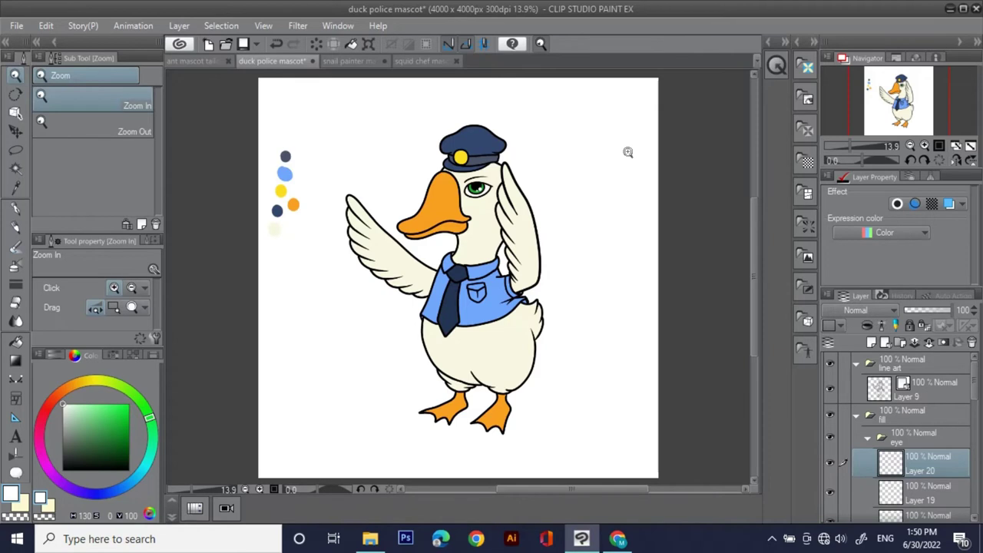
Select the line art layer and use the black G-pen at size 20 to draw a nostril on the beak
{"action": "left_click_drag", "start_coordinate": [519, 273], "coordinate": [589, 236]}
{"action": "left_click", "coordinate": [904, 391]}
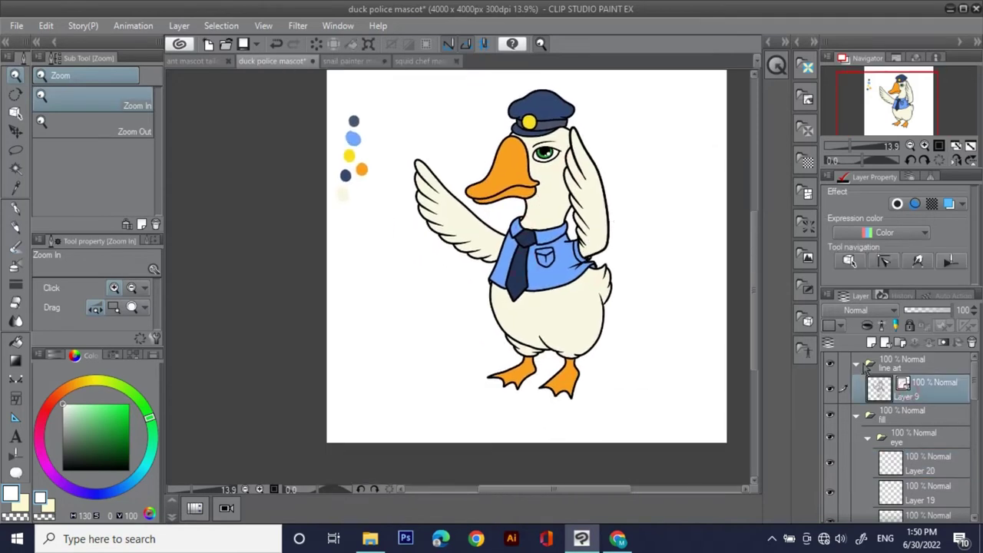
{"action": "scroll", "coordinate": [507, 175], "scroll_direction": "up", "scroll_amount": 4}
{"action": "scroll", "coordinate": [507, 175], "scroll_direction": "up", "scroll_amount": 3}
{"action": "left_click", "coordinate": [62, 470]}
{"action": "scroll", "coordinate": [515, 272], "scroll_direction": "up", "scroll_amount": 2}
{"action": "left_click_drag", "start_coordinate": [518, 182], "coordinate": [514, 279]}
{"action": "key", "text": "p"}
{"action": "key", "text": "ctrl+z"}
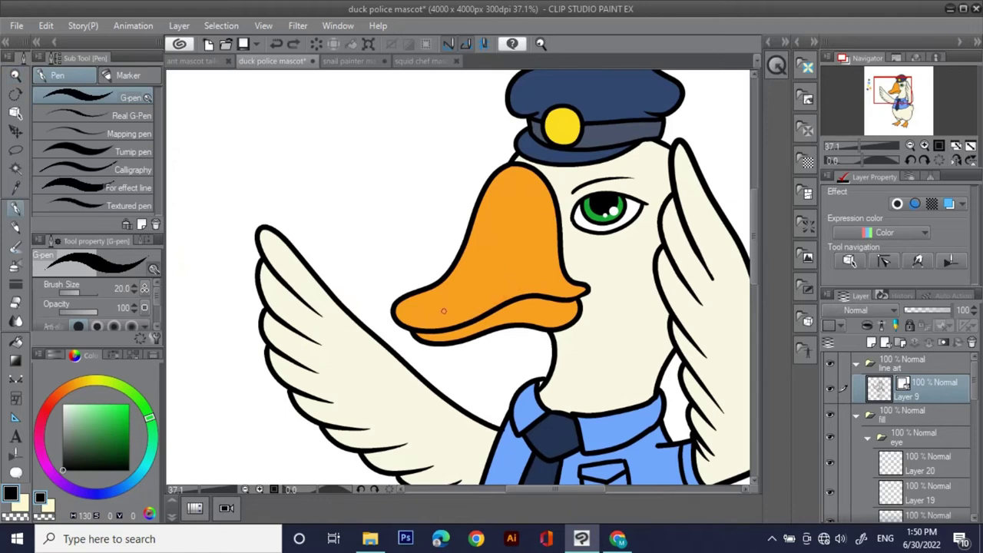
Draw black crease lines down the middle of both webbed feet on the line art layer
{"action": "left_click", "coordinate": [542, 45]}
{"action": "left_click_drag", "start_coordinate": [529, 208], "coordinate": [580, 211]}
{"action": "left_click_drag", "start_coordinate": [579, 261], "coordinate": [544, 221]}
{"action": "mouse_move", "coordinate": [460, 185]}
{"action": "left_mouse_down"}
{"action": "mouse_move", "coordinate": [450, 192]}
{"action": "mouse_move", "coordinate": [527, 226]}
{"action": "mouse_move", "coordinate": [575, 406]}
{"action": "mouse_move", "coordinate": [589, 307]}
{"action": "mouse_move", "coordinate": [618, 374]}
{"action": "mouse_move", "coordinate": [551, 288]}
{"action": "left_mouse_up"}
{"action": "key", "text": "p"}
{"action": "left_click_drag", "start_coordinate": [505, 323], "coordinate": [539, 258]}
{"action": "left_click_drag", "start_coordinate": [382, 280], "coordinate": [455, 335]}
{"action": "left_click_drag", "start_coordinate": [407, 346], "coordinate": [476, 307]}
{"action": "left_click_drag", "start_coordinate": [539, 185], "coordinate": [534, 345]}
{"action": "left_click_drag", "start_coordinate": [565, 356], "coordinate": [526, 349]}
{"action": "left_click_drag", "start_coordinate": [541, 263], "coordinate": [582, 227]}
{"action": "left_click_drag", "start_coordinate": [565, 297], "coordinate": [567, 211]}
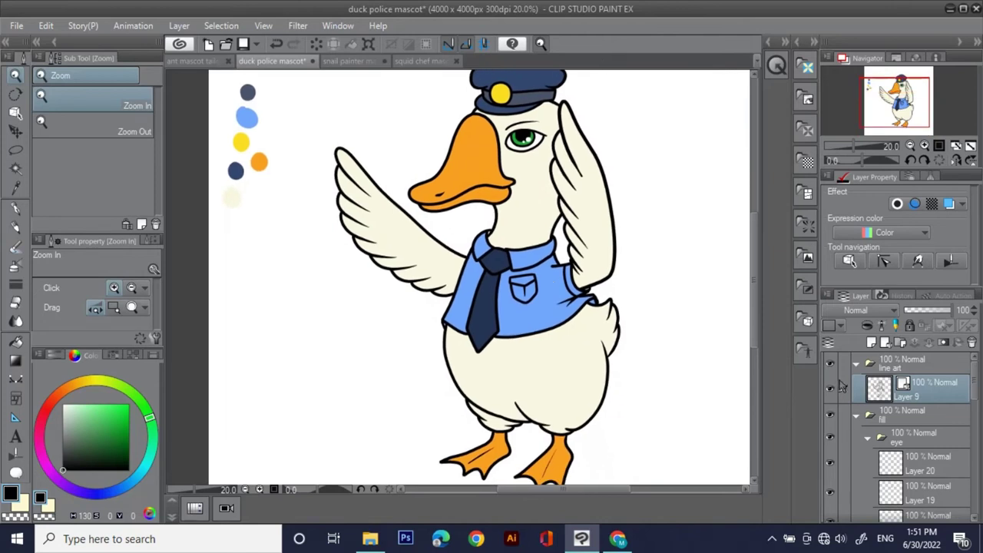
Collapse the line art and fill folders and create a folder named shadow between them
{"action": "left_click", "coordinate": [856, 363]}
{"action": "left_click", "coordinate": [857, 388]}
{"action": "left_click", "coordinate": [900, 342]}
{"action": "double_click", "coordinate": [899, 388]}
{"action": "type", "text": "sh"}
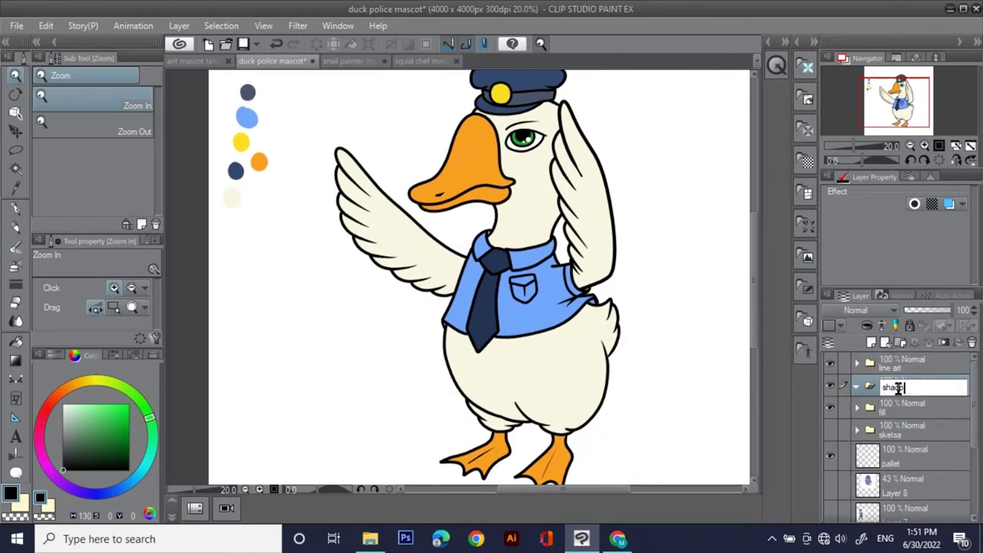
{"action": "type", "text": "adow"}
{"action": "key", "text": "Return"}
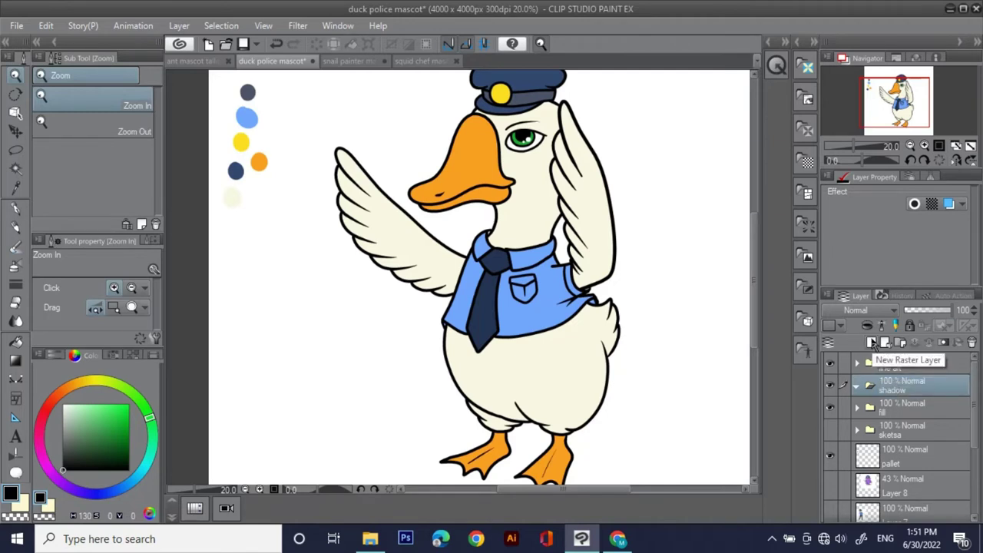
Add a Multiply raster layer at 58% opacity in the shadow folder and set the color to dark blue (H 210, S 86, V 9)
{"action": "left_click", "coordinate": [884, 343]}
{"action": "left_click", "coordinate": [866, 311]}
{"action": "left_click", "coordinate": [836, 36]}
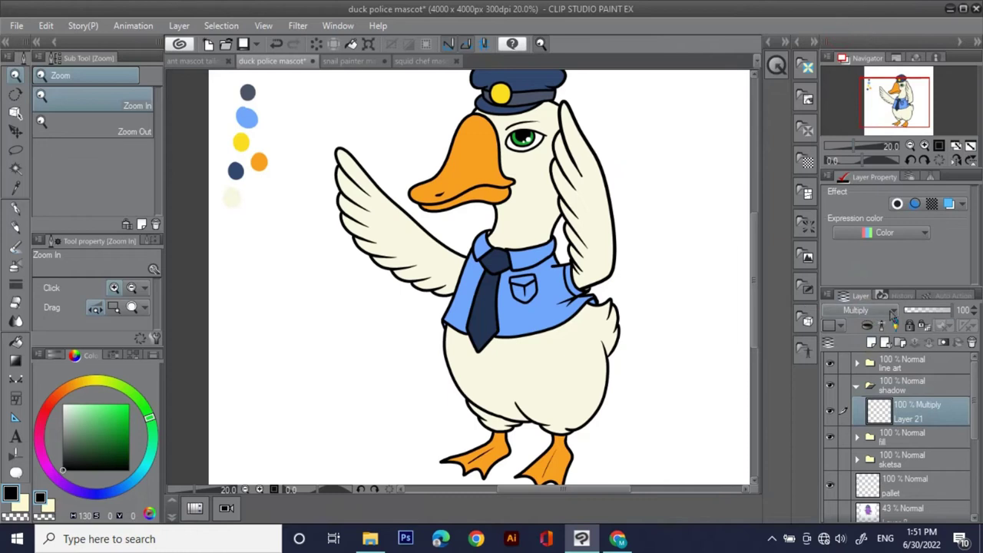
{"action": "left_click", "coordinate": [124, 458]}
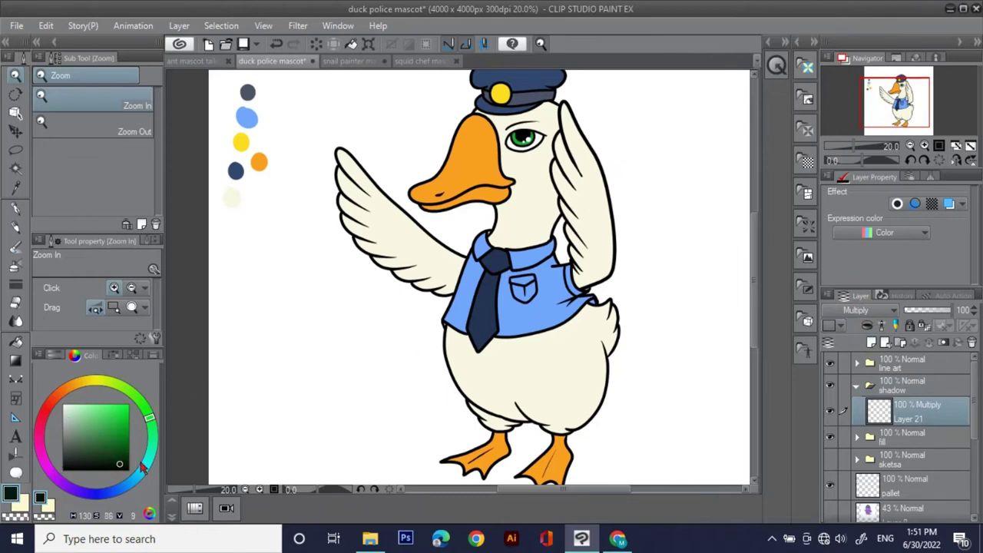
{"action": "left_click_drag", "start_coordinate": [142, 466], "coordinate": [133, 480]}
{"action": "left_click", "coordinate": [940, 311]}
{"action": "left_click", "coordinate": [973, 313]}
Outline a curved shadow on the right side of the cap's crown with the pen and fill it
{"action": "left_click_drag", "start_coordinate": [549, 89], "coordinate": [524, 184]}
{"action": "key", "text": "p"}
{"action": "mouse_move", "coordinate": [606, 132]}
{"action": "left_mouse_down"}
{"action": "mouse_move", "coordinate": [612, 166]}
{"action": "mouse_move", "coordinate": [596, 183]}
{"action": "left_mouse_up"}
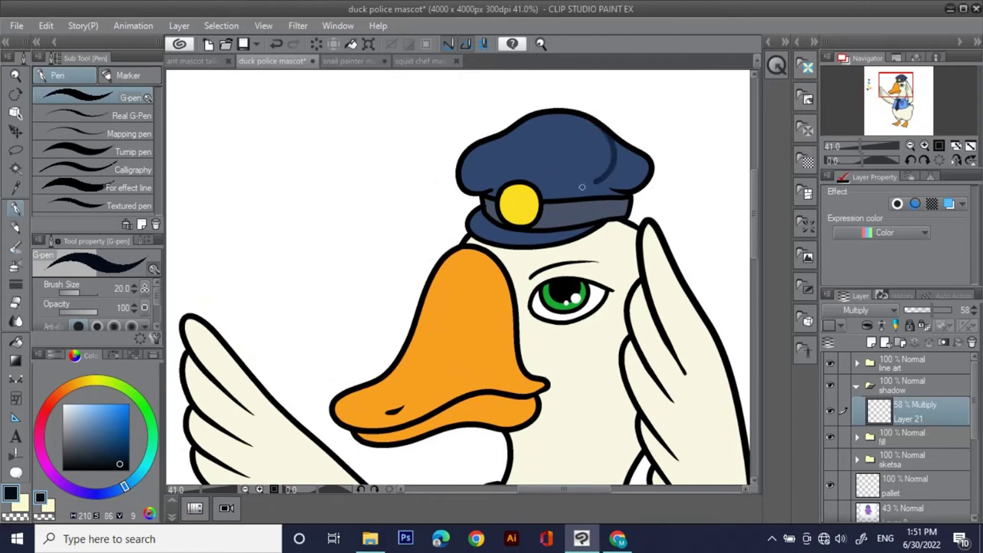
{"action": "key", "text": "g"}
{"action": "left_click", "coordinate": [625, 165]}
Shade the upper right edge of the yellow badge, the cap band and the right side of the visor
{"action": "key", "text": "p"}
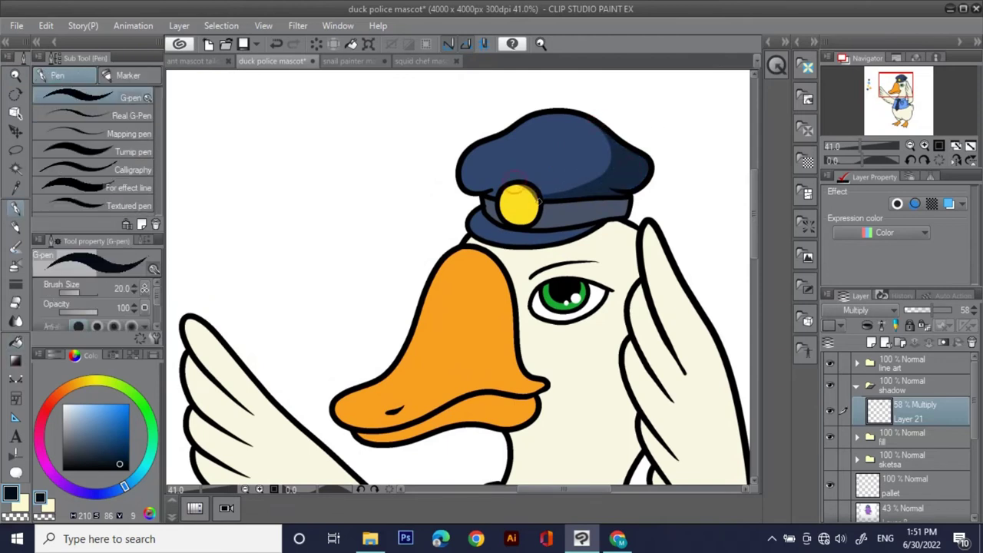
{"action": "left_click_drag", "start_coordinate": [578, 207], "coordinate": [570, 205]}
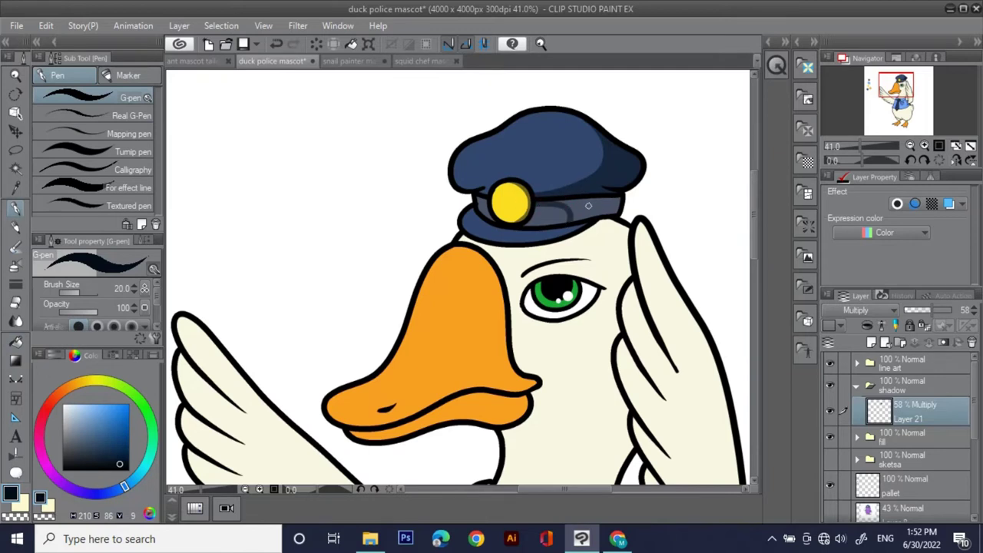
{"action": "key", "text": "g"}
{"action": "key", "text": "p"}
{"action": "key", "text": "ctrl+z"}
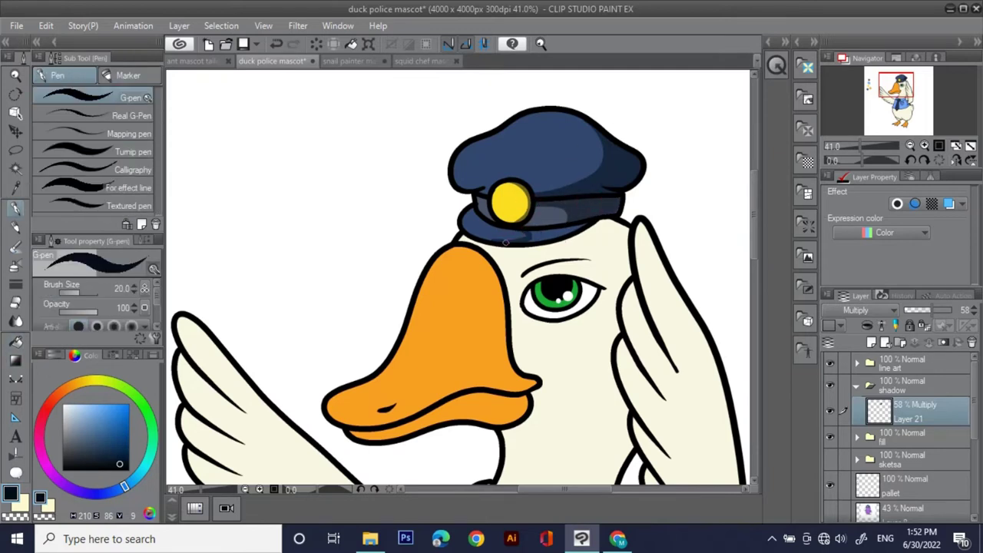
{"action": "key", "text": "g"}
{"action": "left_click", "coordinate": [556, 233]}
Outline a shadow on the duck's head beneath the cap visor and fill it
{"action": "left_click", "coordinate": [541, 43]}
{"action": "left_click_drag", "start_coordinate": [582, 166], "coordinate": [559, 157]}
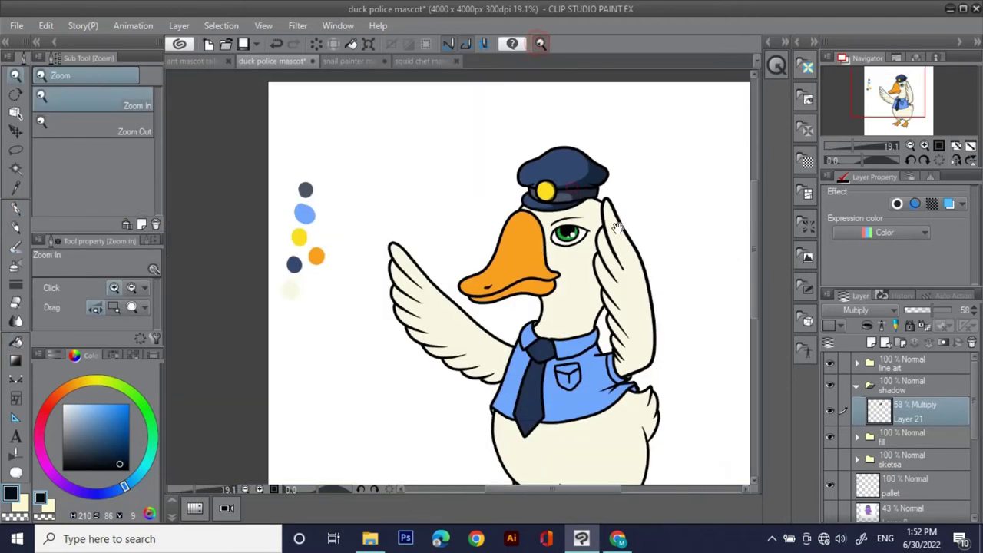
{"action": "left_click_drag", "start_coordinate": [601, 235], "coordinate": [616, 228]}
{"action": "key", "text": "p"}
{"action": "key", "text": "ctrl+z"}
{"action": "left_click_drag", "start_coordinate": [497, 186], "coordinate": [564, 172]}
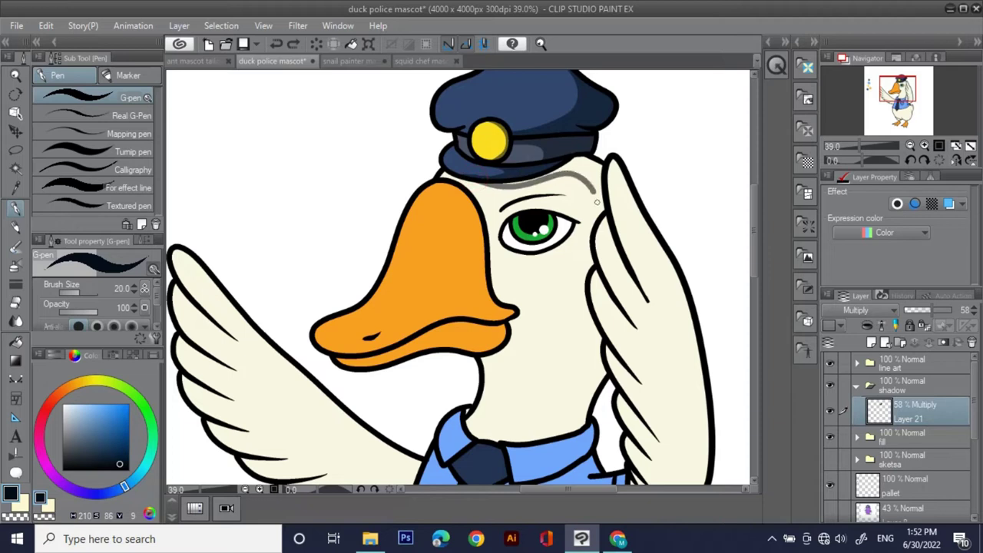
{"action": "key", "text": "g"}
{"action": "left_click", "coordinate": [587, 164]}
Outline a shadow along the back of the duck's head and neck and fill it
{"action": "key", "text": "ctrl+space"}
{"action": "mouse_move", "coordinate": [628, 161]}
{"action": "left_mouse_down"}
{"action": "mouse_move", "coordinate": [576, 170]}
{"action": "mouse_move", "coordinate": [642, 184]}
{"action": "mouse_move", "coordinate": [606, 176]}
{"action": "mouse_move", "coordinate": [585, 247]}
{"action": "mouse_move", "coordinate": [506, 293]}
{"action": "left_mouse_up"}
{"action": "key", "text": "ctrl+z"}
{"action": "left_click_drag", "start_coordinate": [601, 175], "coordinate": [576, 263]}
{"action": "key", "text": "ctrl+z"}
{"action": "key", "text": "g"}
{"action": "left_click", "coordinate": [586, 264]}
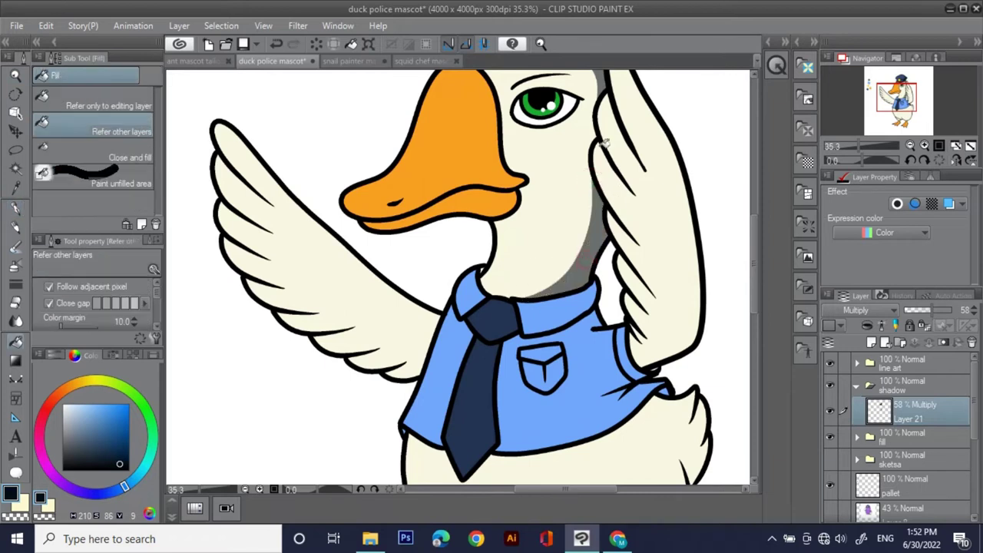
Paint a narrow shadow on the lower beak just beneath the upper beak and clean up its edge
{"action": "left_click_drag", "start_coordinate": [605, 144], "coordinate": [624, 205]}
{"action": "key", "text": "p"}
{"action": "left_click_drag", "start_coordinate": [476, 228], "coordinate": [521, 242]}
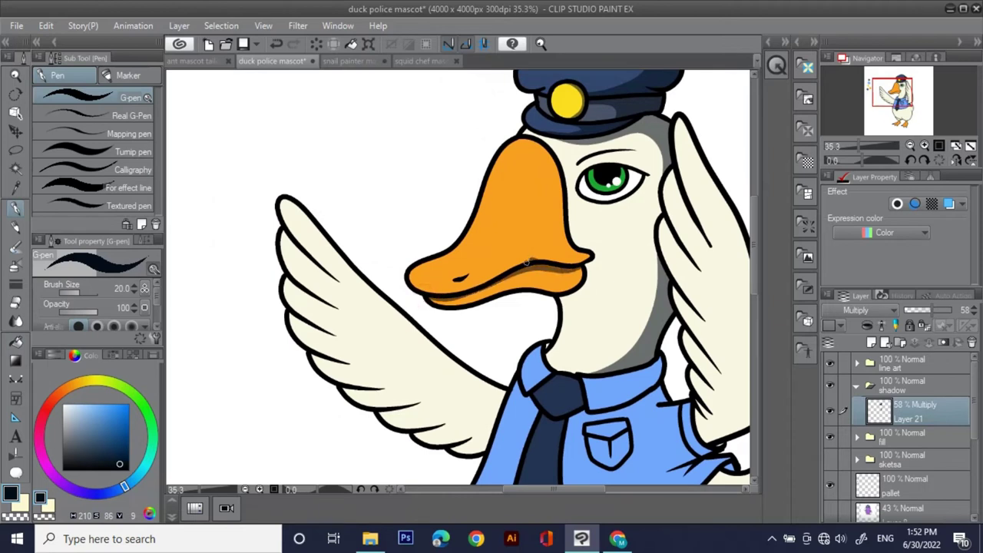
{"action": "key", "text": "e"}
{"action": "key", "text": "p"}
Erase the shadow from the duck's head and neck with the eraser enlarged to size 120
{"action": "left_click", "coordinate": [542, 44]}
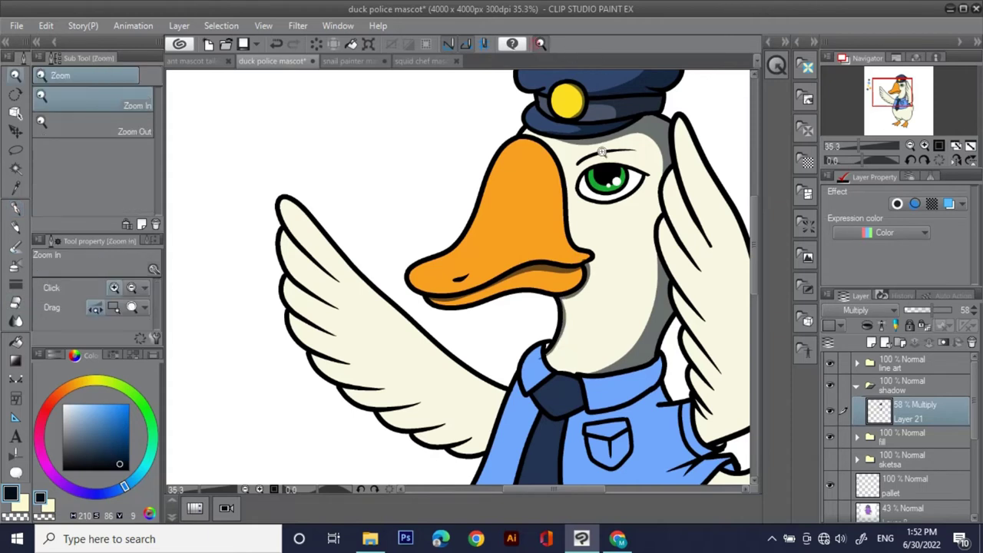
{"action": "left_click_drag", "start_coordinate": [595, 209], "coordinate": [549, 209]}
{"action": "left_click_drag", "start_coordinate": [637, 246], "coordinate": [665, 245]}
{"action": "left_click_drag", "start_coordinate": [594, 171], "coordinate": [606, 173]}
{"action": "key", "text": "e"}
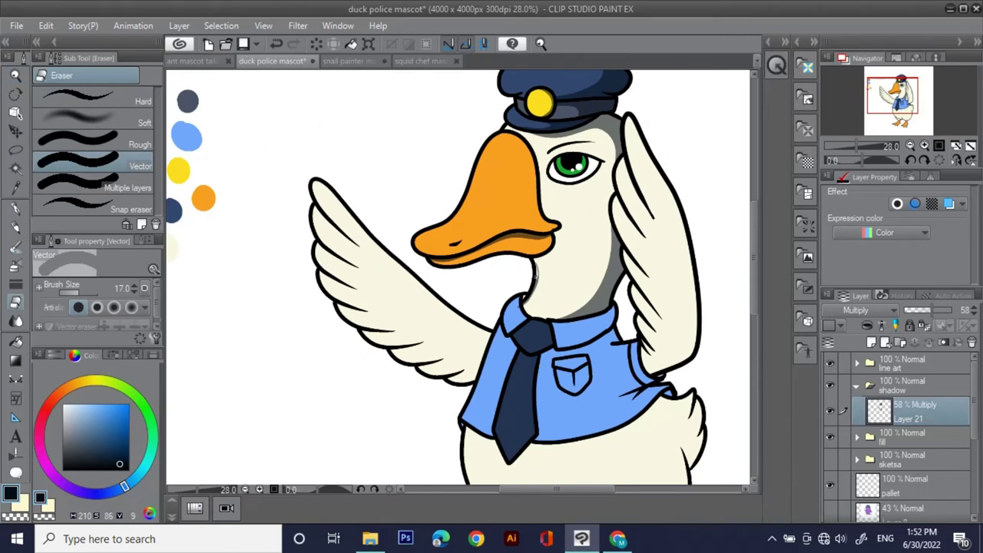
{"action": "left_click_drag", "start_coordinate": [563, 274], "coordinate": [537, 291]}
{"action": "key", "text": "bracketright"}
{"action": "mouse_move", "coordinate": [583, 165]}
{"action": "left_mouse_down"}
{"action": "mouse_move", "coordinate": [537, 158]}
{"action": "mouse_move", "coordinate": [573, 149]}
{"action": "mouse_move", "coordinate": [586, 285]}
{"action": "mouse_move", "coordinate": [505, 348]}
{"action": "left_mouse_up"}
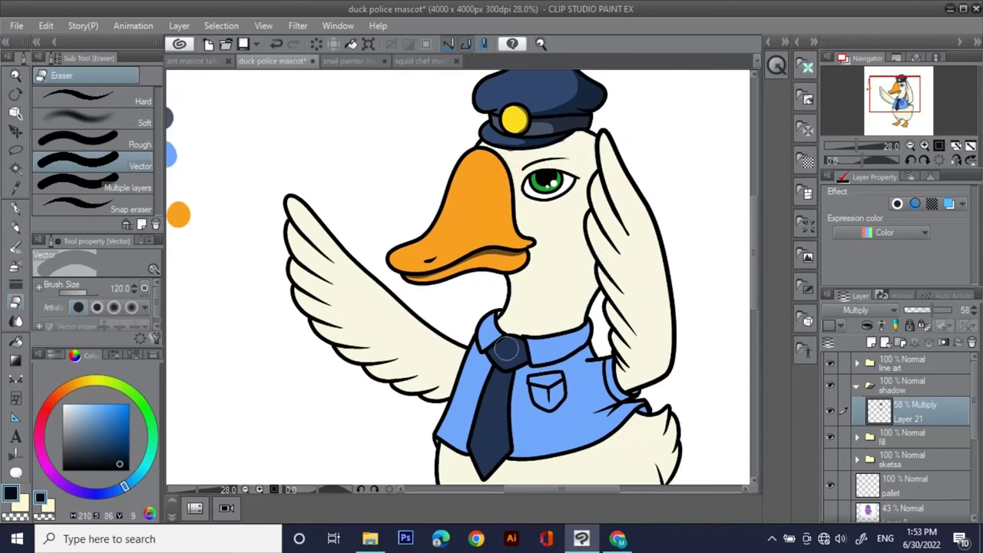
Draw the shadow boundaries on the right side of the collar and shirt with the size 20 G-pen
{"action": "left_click", "coordinate": [541, 44]}
{"action": "left_click_drag", "start_coordinate": [621, 152], "coordinate": [577, 72]}
{"action": "left_click_drag", "start_coordinate": [573, 184], "coordinate": [586, 147]}
{"action": "key", "text": "p"}
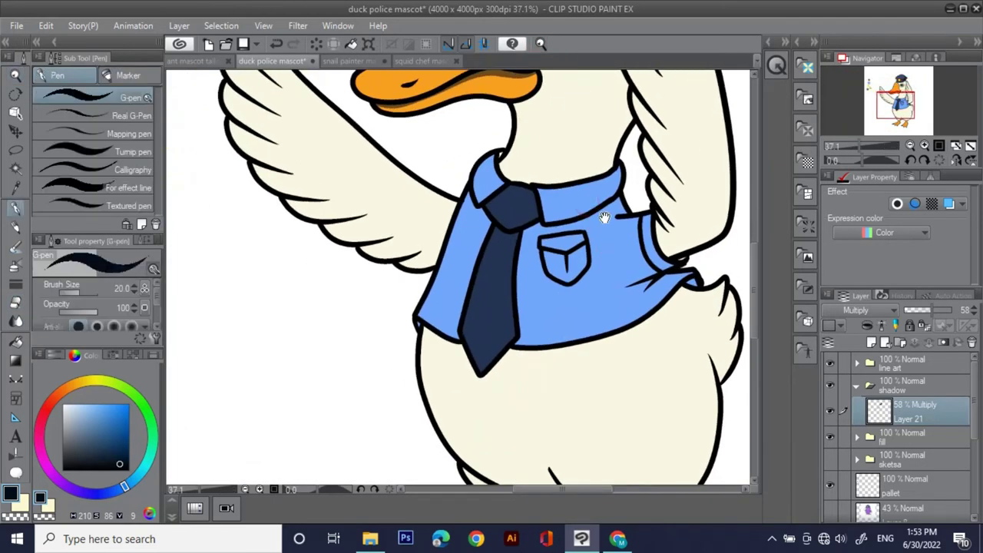
{"action": "left_click_drag", "start_coordinate": [605, 218], "coordinate": [628, 219]}
{"action": "mouse_move", "coordinate": [562, 185]}
{"action": "left_mouse_down"}
{"action": "mouse_move", "coordinate": [622, 204]}
{"action": "mouse_move", "coordinate": [652, 296]}
{"action": "left_mouse_up"}
{"action": "key", "text": "ctrl+z"}
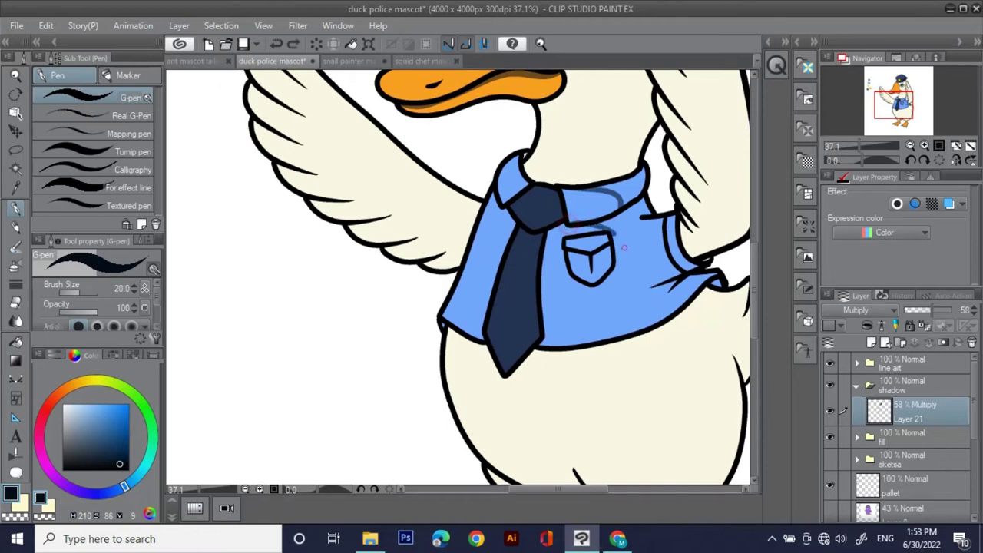
{"action": "left_click_drag", "start_coordinate": [625, 247], "coordinate": [613, 342]}
Fill the outlined shadow areas on the collar, the right side of the shirt and the sleeve
{"action": "key", "text": "g"}
{"action": "key", "text": "g"}
{"action": "left_click", "coordinate": [661, 253]}
{"action": "left_click_drag", "start_coordinate": [679, 251], "coordinate": [632, 261]}
{"action": "left_click", "coordinate": [632, 263]}
{"action": "left_click", "coordinate": [671, 294]}
{"action": "left_click_drag", "start_coordinate": [570, 235], "coordinate": [606, 283]}
{"action": "left_click", "coordinate": [613, 247]}
Outline and fill shadows on the right side of the tie knot and tie, and shade the pocket's right edge
{"action": "left_click_drag", "start_coordinate": [543, 185], "coordinate": [628, 146]}
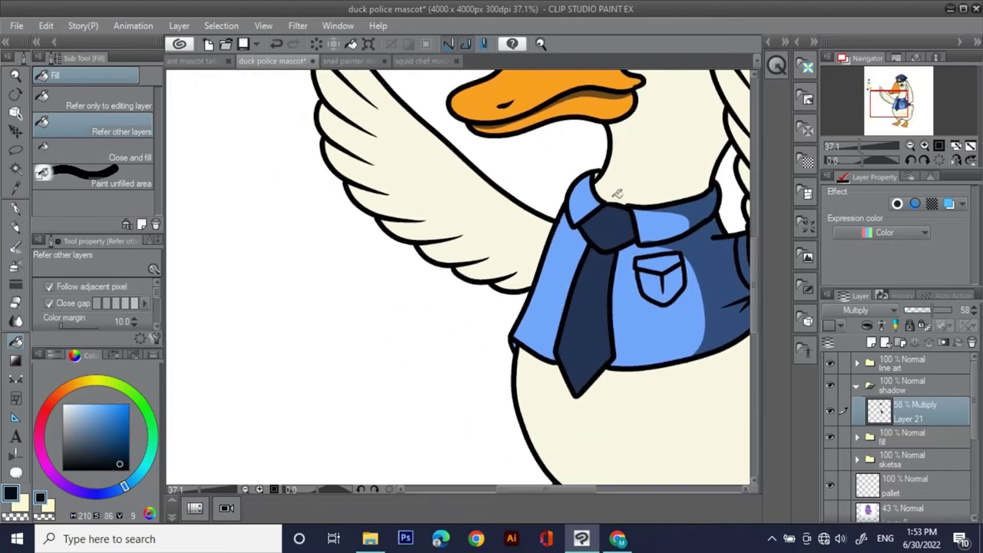
{"action": "key", "text": "p"}
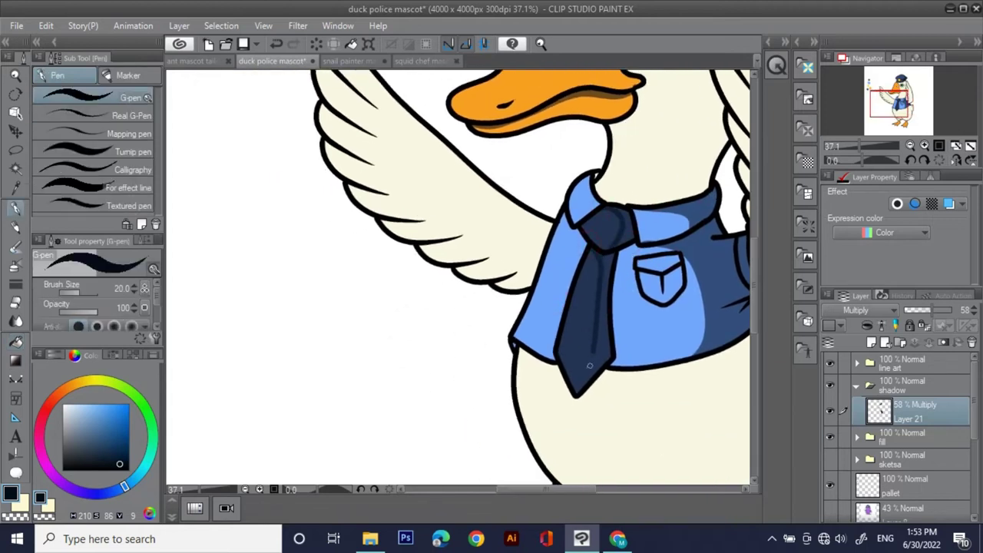
{"action": "key", "text": "g"}
{"action": "left_click", "coordinate": [625, 231]}
{"action": "key", "text": "p"}
{"action": "left_click_drag", "start_coordinate": [665, 269], "coordinate": [644, 268]}
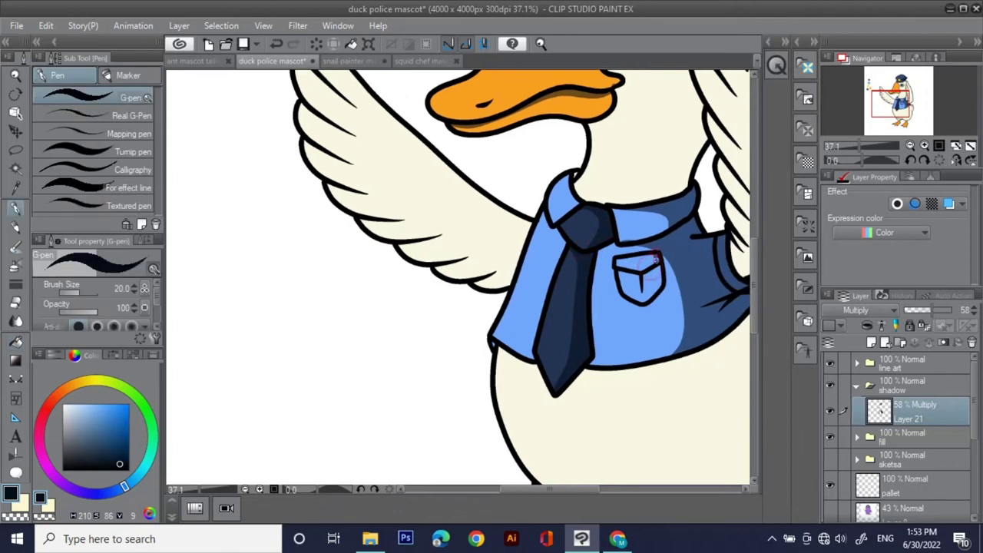
Outline and fill a cast shadow on the belly beneath the shirt hem and the tie tip
{"action": "left_click_drag", "start_coordinate": [640, 306], "coordinate": [522, 276]}
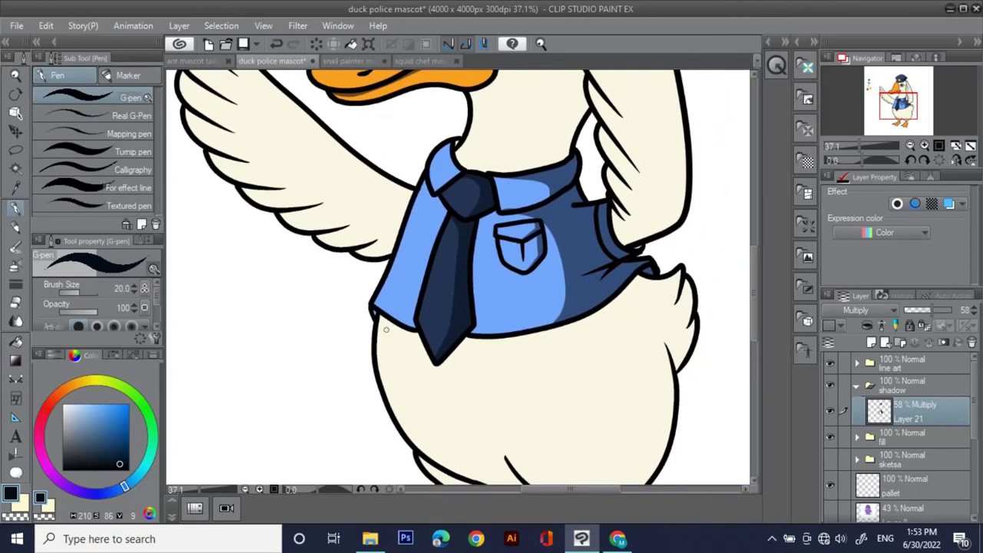
{"action": "mouse_move", "coordinate": [441, 363]}
{"action": "left_mouse_down"}
{"action": "mouse_move", "coordinate": [468, 339]}
{"action": "mouse_move", "coordinate": [547, 342]}
{"action": "mouse_move", "coordinate": [643, 283]}
{"action": "left_mouse_up"}
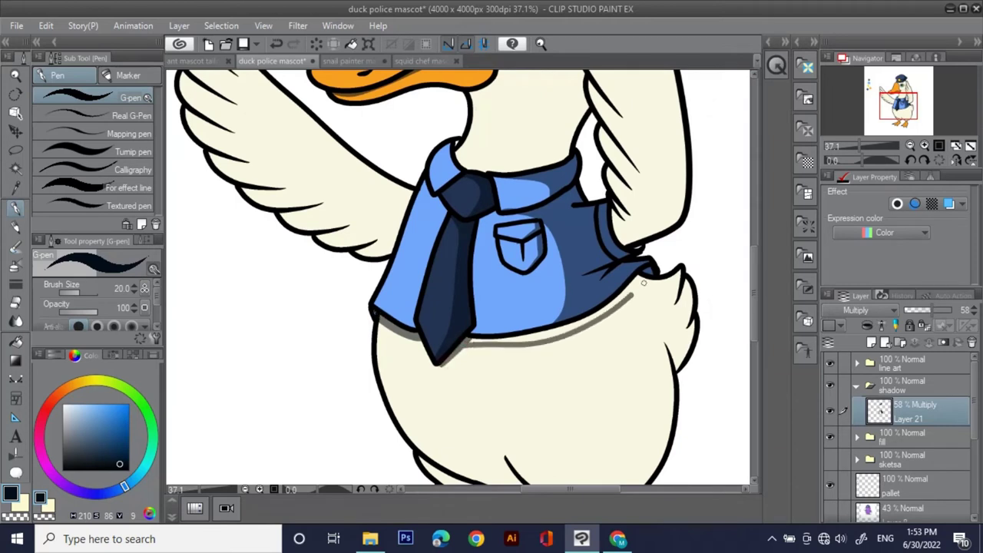
{"action": "key", "text": "g"}
{"action": "left_click", "coordinate": [574, 324]}
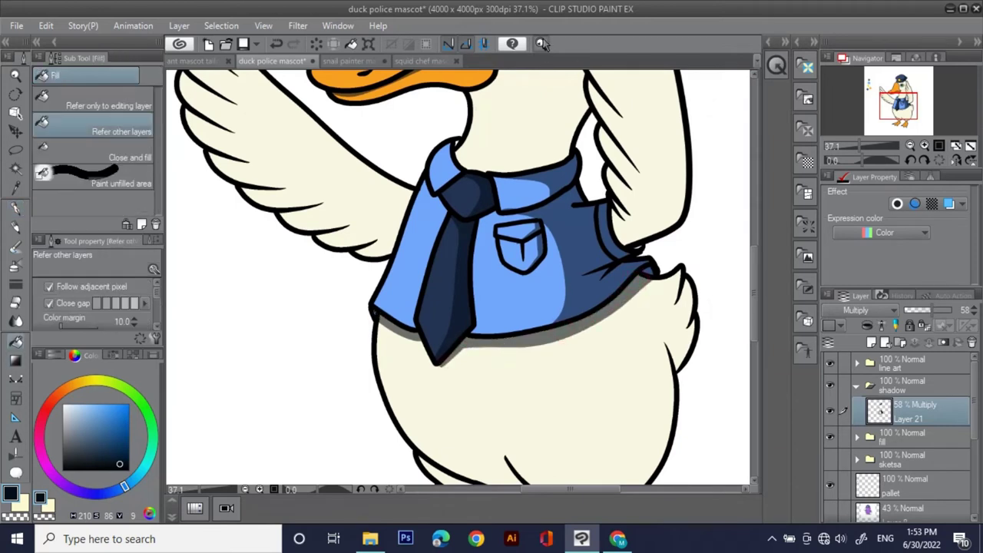
Paint the tie's cast shadow on the shirt along its right edge with the pen at size 30
{"action": "left_click", "coordinate": [540, 43]}
{"action": "left_click_drag", "start_coordinate": [561, 198], "coordinate": [589, 239]}
{"action": "left_click_drag", "start_coordinate": [626, 316], "coordinate": [626, 217]}
{"action": "left_click_drag", "start_coordinate": [506, 212], "coordinate": [538, 215]}
{"action": "left_click_drag", "start_coordinate": [743, 247], "coordinate": [668, 274]}
{"action": "left_click_drag", "start_coordinate": [432, 258], "coordinate": [475, 262]}
{"action": "key", "text": "p"}
{"action": "mouse_move", "coordinate": [554, 211]}
{"action": "left_mouse_down"}
{"action": "mouse_move", "coordinate": [527, 225]}
{"action": "mouse_move", "coordinate": [527, 358]}
{"action": "left_mouse_up"}
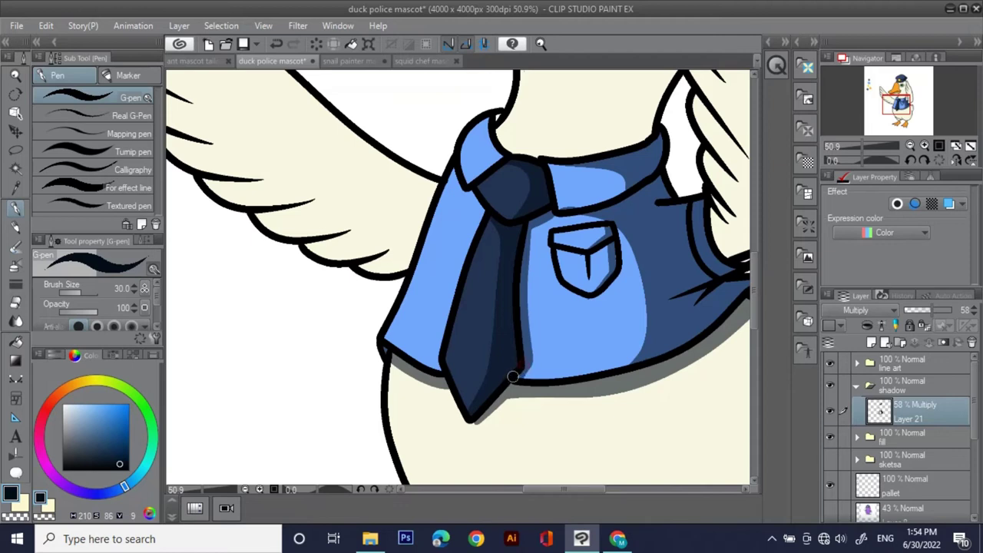
Reduce the pen to size 20, then outline and fill a shadow on the right side of the right foot
{"action": "key", "text": "ctrl+space"}
{"action": "left_click_drag", "start_coordinate": [556, 192], "coordinate": [445, 136]}
{"action": "left_click_drag", "start_coordinate": [570, 294], "coordinate": [614, 146]}
{"action": "key", "text": "bracketleft"}
{"action": "key", "text": "bracketleft"}
{"action": "mouse_move", "coordinate": [611, 262]}
{"action": "left_mouse_down"}
{"action": "mouse_move", "coordinate": [628, 302]}
{"action": "mouse_move", "coordinate": [608, 390]}
{"action": "left_mouse_up"}
{"action": "key", "text": "g"}
{"action": "key", "text": "g"}
{"action": "left_click", "coordinate": [637, 265]}
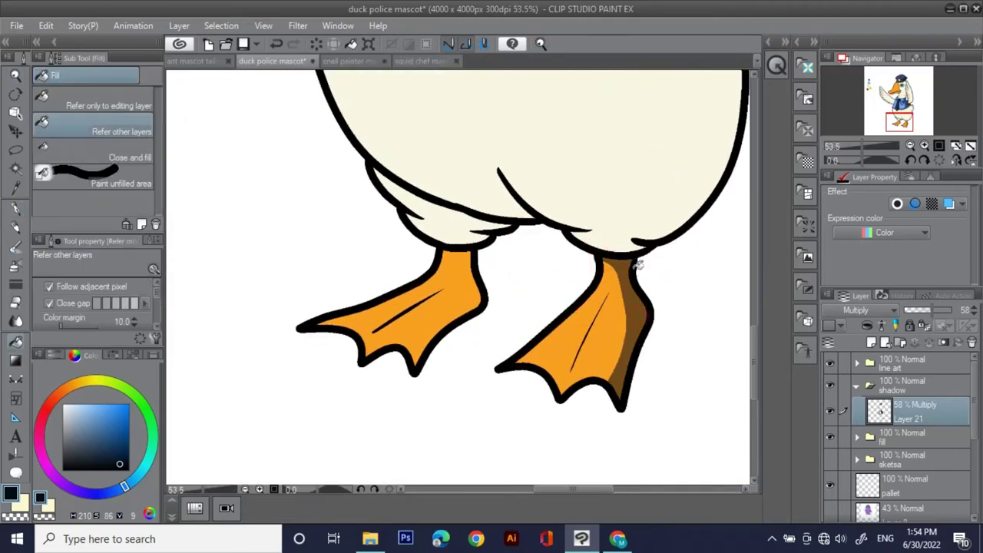
Outline a shadow along the right side and top of the left foot and fill it
{"action": "key", "text": "space"}
{"action": "left_click_drag", "start_coordinate": [588, 271], "coordinate": [628, 265]}
{"action": "key", "text": "p"}
{"action": "mouse_move", "coordinate": [482, 247]}
{"action": "left_mouse_down"}
{"action": "mouse_move", "coordinate": [469, 326]}
{"action": "mouse_move", "coordinate": [451, 358]}
{"action": "left_mouse_up"}
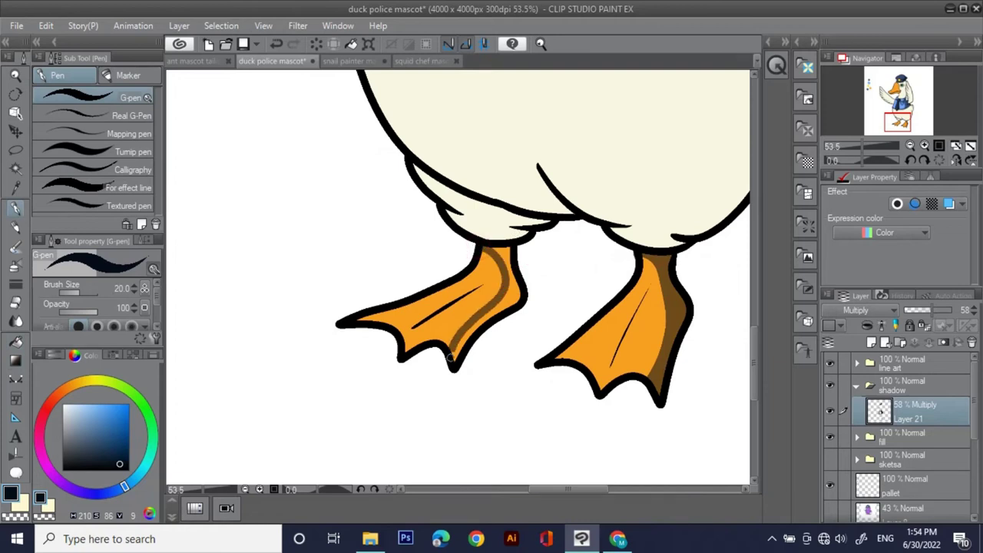
{"action": "key", "text": "g"}
{"action": "left_click", "coordinate": [514, 292]}
{"action": "left_click", "coordinate": [506, 251]}
Examine the shading across the whole duck mascot
{"action": "key", "text": "ctrl+space"}
{"action": "left_click_drag", "start_coordinate": [430, 139], "coordinate": [346, 127]}
{"action": "left_click_drag", "start_coordinate": [520, 117], "coordinate": [547, 286]}
{"action": "key", "text": "ctrl+space"}
{"action": "key", "text": "space"}
{"action": "left_click_drag", "start_coordinate": [622, 153], "coordinate": [623, 217]}
{"action": "key", "text": "ctrl+space"}
{"action": "left_click_drag", "start_coordinate": [539, 290], "coordinate": [573, 271]}
{"action": "key", "text": "space"}
{"action": "left_click_drag", "start_coordinate": [665, 250], "coordinate": [642, 189]}
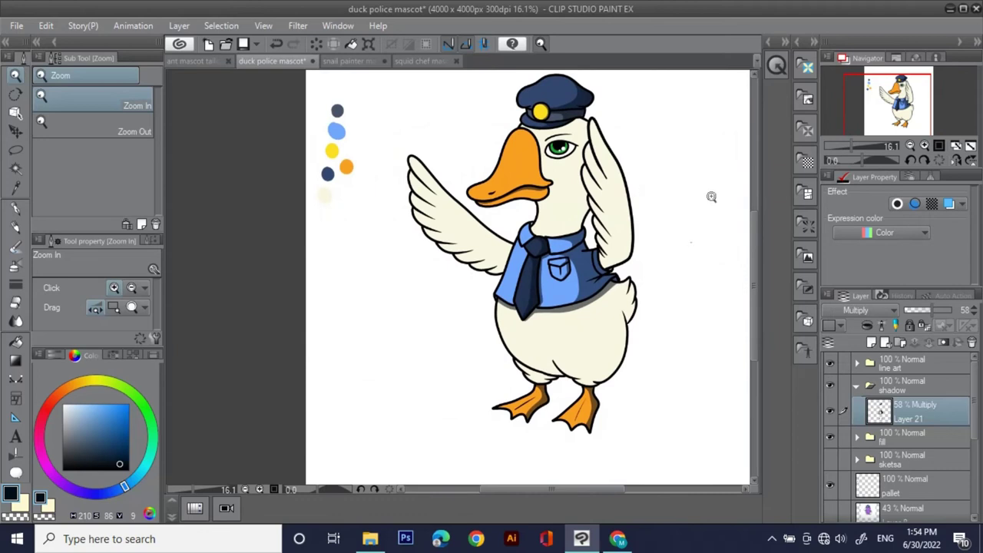
Erase the shadow cast by the shirt hem onto the duck's belly
{"action": "scroll", "coordinate": [594, 198], "scroll_direction": "up", "scroll_amount": 5}
{"action": "scroll", "coordinate": [635, 278], "scroll_direction": "down", "scroll_amount": 5}
{"action": "key", "text": "e"}
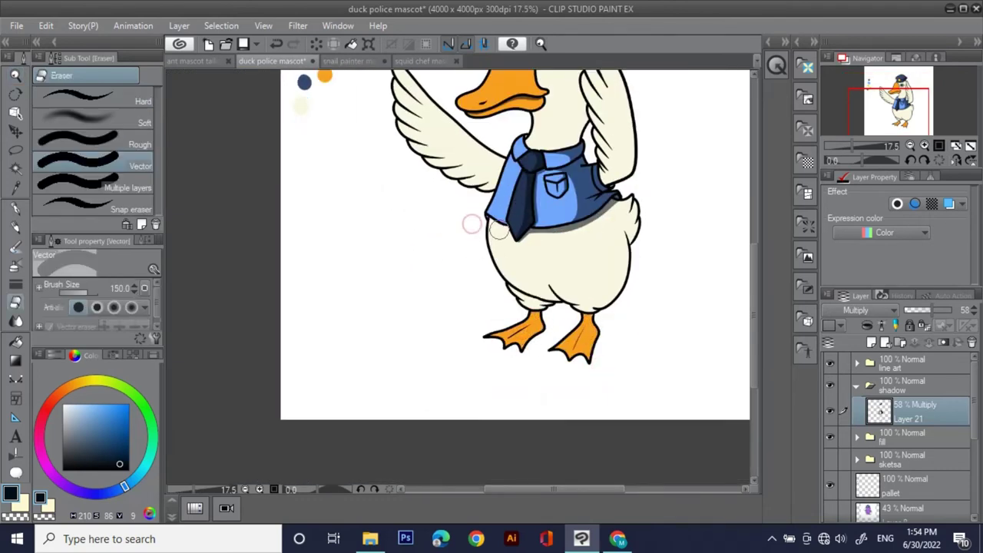
{"action": "mouse_move", "coordinate": [526, 245]}
{"action": "left_mouse_down"}
{"action": "mouse_move", "coordinate": [609, 217]}
{"action": "mouse_move", "coordinate": [599, 239]}
{"action": "mouse_move", "coordinate": [566, 215]}
{"action": "left_mouse_up"}
{"action": "left_click", "coordinate": [540, 44]}
{"action": "left_click_drag", "start_coordinate": [642, 137], "coordinate": [634, 176]}
Add a layer in the shadow folder, set it to Multiply at 45% opacity, and choose black as the drawing color
{"action": "left_click", "coordinate": [870, 342]}
{"action": "left_click", "coordinate": [868, 310]}
{"action": "left_click", "coordinate": [836, 36]}
{"action": "left_click_drag", "start_coordinate": [938, 310], "coordinate": [928, 310]}
{"action": "left_click_drag", "start_coordinate": [75, 455], "coordinate": [63, 470]}
Outline the cast shadow beneath the shirt hem and tie with the size 20 pen and fill it on the belly
{"action": "left_click_drag", "start_coordinate": [577, 272], "coordinate": [555, 247]}
{"action": "left_click_drag", "start_coordinate": [544, 174], "coordinate": [554, 155]}
{"action": "key", "text": "p"}
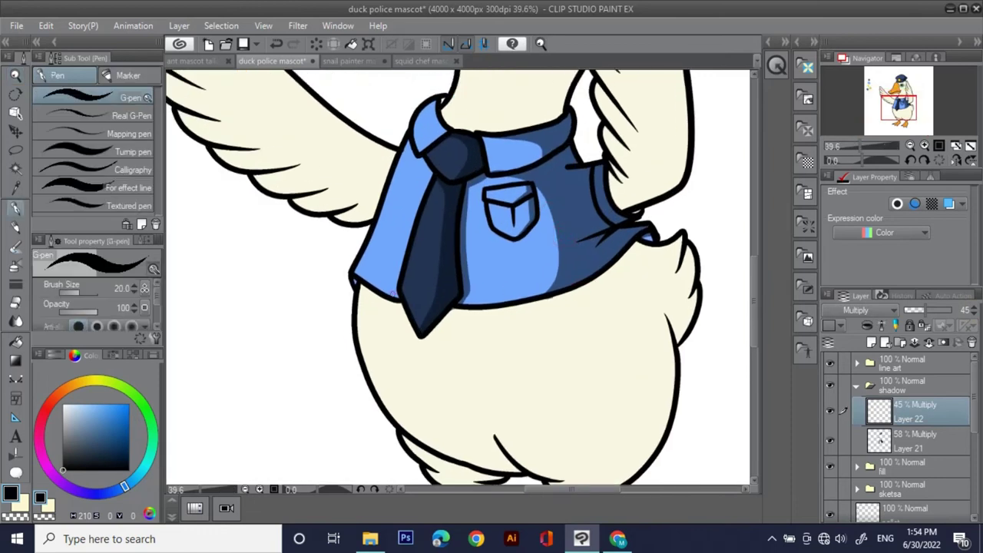
{"action": "left_click_drag", "start_coordinate": [373, 297], "coordinate": [456, 309]}
{"action": "left_click_drag", "start_coordinate": [375, 299], "coordinate": [401, 311]}
{"action": "mouse_move", "coordinate": [500, 308]}
{"action": "left_mouse_down"}
{"action": "mouse_move", "coordinate": [486, 317]}
{"action": "mouse_move", "coordinate": [558, 310]}
{"action": "left_mouse_up"}
{"action": "key", "text": "ctrl+z"}
{"action": "mouse_move", "coordinate": [434, 324]}
{"action": "left_mouse_down"}
{"action": "mouse_move", "coordinate": [558, 310]}
{"action": "mouse_move", "coordinate": [632, 256]}
{"action": "left_mouse_up"}
{"action": "key", "text": "g"}
{"action": "left_click", "coordinate": [601, 278]}
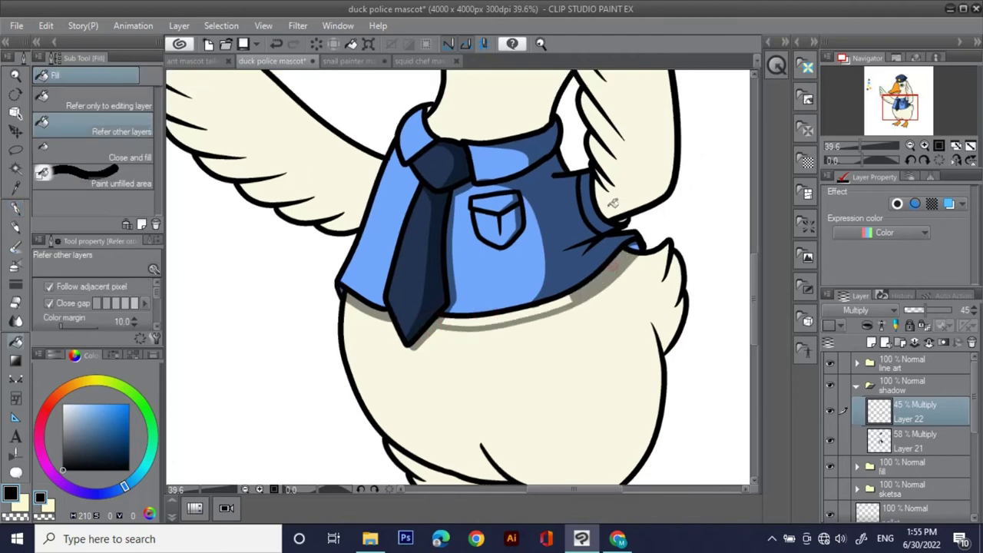
{"action": "left_click", "coordinate": [545, 309]}
{"action": "left_click", "coordinate": [510, 316]}
Outline and fill a shadow on the duck's tail feathers
{"action": "key", "text": "p"}
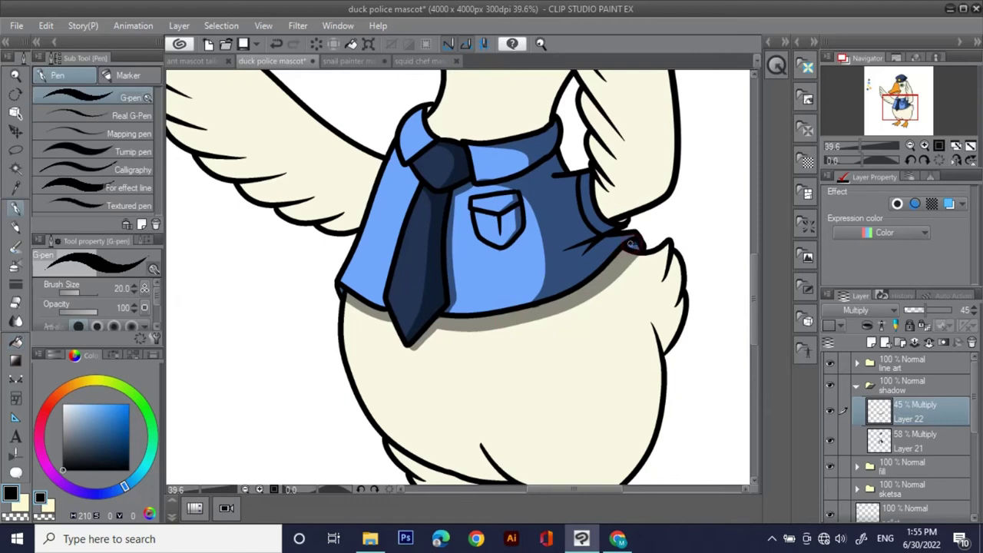
{"action": "scroll", "coordinate": [631, 245], "scroll_direction": "down", "scroll_amount": 2}
{"action": "mouse_move", "coordinate": [658, 202]}
{"action": "left_mouse_down"}
{"action": "mouse_move", "coordinate": [681, 274]}
{"action": "mouse_move", "coordinate": [673, 104]}
{"action": "left_mouse_up"}
{"action": "key", "text": "g"}
{"action": "left_click", "coordinate": [686, 211]}
{"action": "left_click", "coordinate": [674, 186]}
{"action": "left_click", "coordinate": [691, 246]}
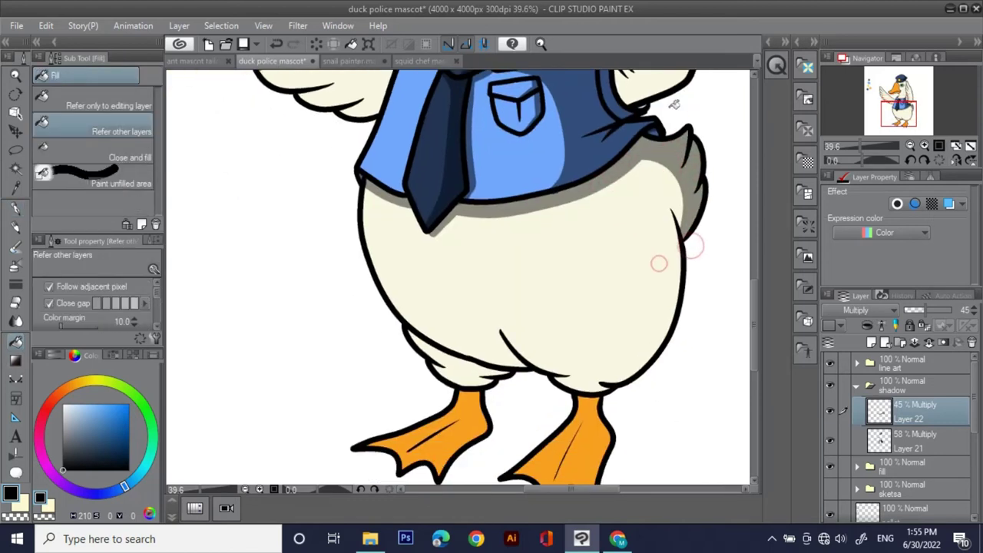
Outline a curved shadow along the right side and bottom of the belly and fill it
{"action": "key", "text": "p"}
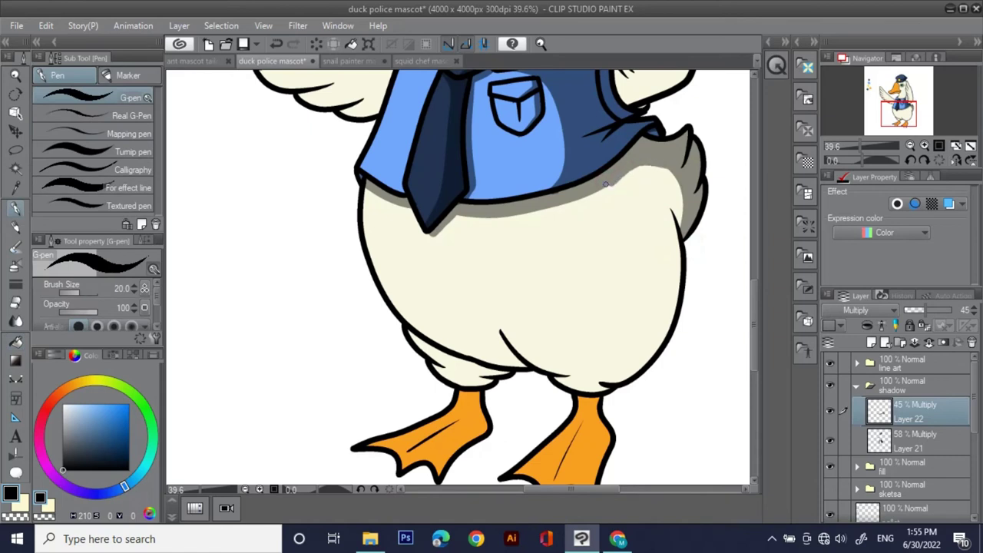
{"action": "mouse_move", "coordinate": [672, 214]}
{"action": "left_mouse_down"}
{"action": "mouse_move", "coordinate": [675, 276]}
{"action": "mouse_move", "coordinate": [618, 362]}
{"action": "mouse_move", "coordinate": [542, 376]}
{"action": "left_mouse_up"}
{"action": "key", "text": "g"}
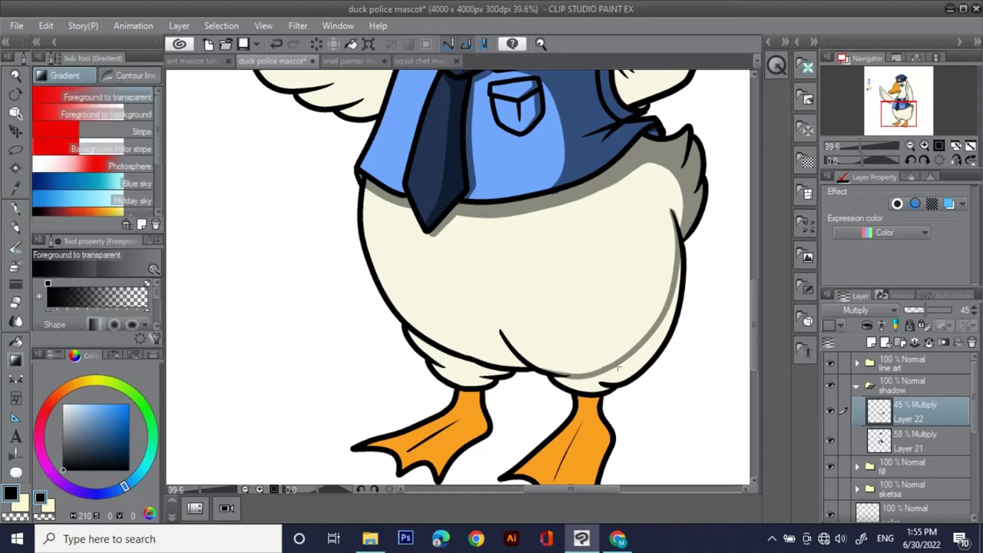
{"action": "key", "text": "g"}
{"action": "left_click", "coordinate": [632, 364]}
{"action": "left_click", "coordinate": [586, 384]}
{"action": "left_click_drag", "start_coordinate": [631, 329], "coordinate": [647, 255]}
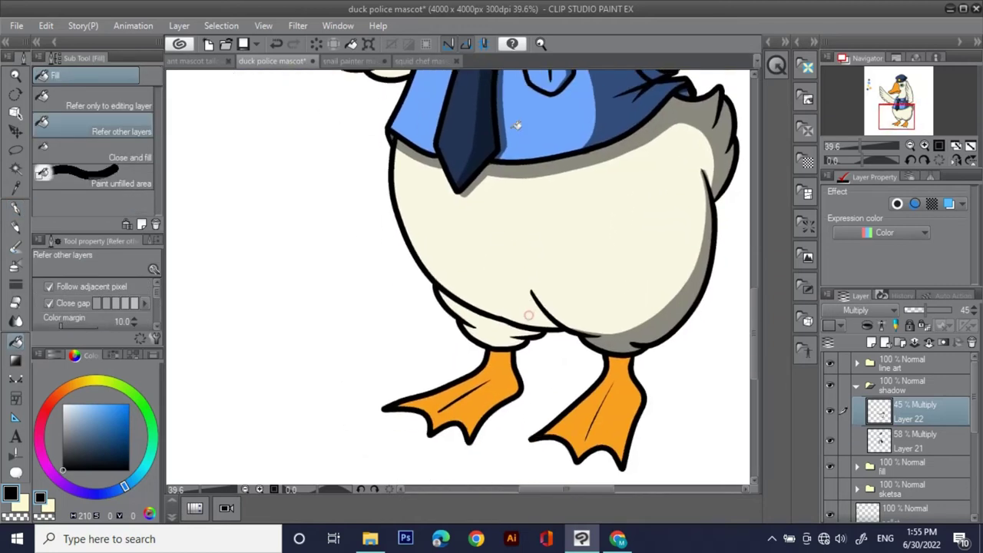
Outline and fill shadows on the left thigh and beside the belly crease
{"action": "key", "text": "p"}
{"action": "mouse_move", "coordinate": [483, 316]}
{"action": "left_mouse_down"}
{"action": "mouse_move", "coordinate": [500, 324]}
{"action": "mouse_move", "coordinate": [499, 347]}
{"action": "left_mouse_up"}
{"action": "key", "text": "g"}
{"action": "left_click", "coordinate": [513, 331]}
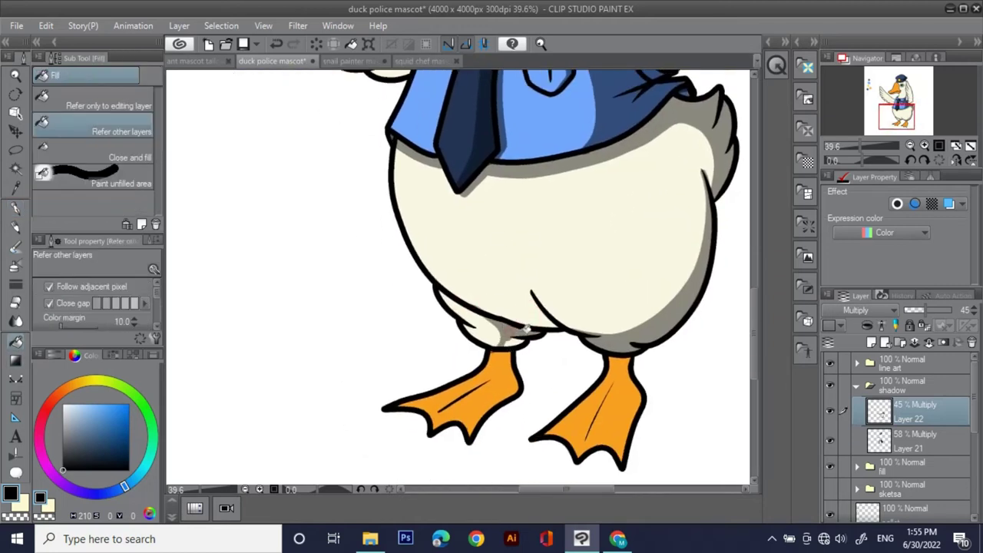
{"action": "key", "text": "p"}
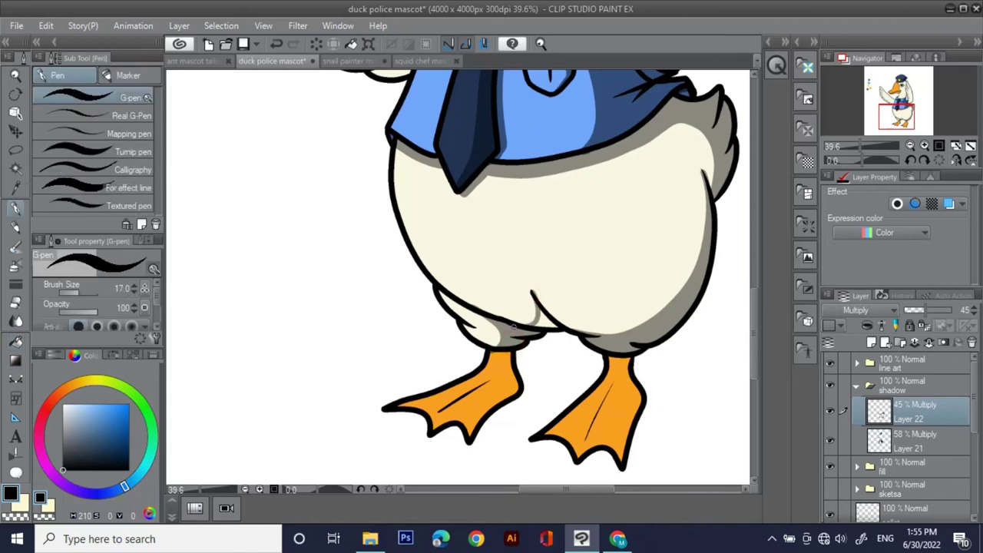
{"action": "key", "text": "g"}
{"action": "left_click", "coordinate": [545, 322]}
Paint thin shadows under the feather folds of the right wing raised to the head with the size 20 pen
{"action": "left_click", "coordinate": [543, 45]}
{"action": "left_click_drag", "start_coordinate": [556, 227], "coordinate": [507, 230]}
{"action": "mouse_move", "coordinate": [530, 146]}
{"action": "left_mouse_down"}
{"action": "mouse_move", "coordinate": [535, 279]}
{"action": "mouse_move", "coordinate": [508, 99]}
{"action": "left_mouse_up"}
{"action": "mouse_move", "coordinate": [530, 247]}
{"action": "left_mouse_down"}
{"action": "mouse_move", "coordinate": [579, 250]}
{"action": "mouse_move", "coordinate": [530, 245]}
{"action": "mouse_move", "coordinate": [550, 298]}
{"action": "mouse_move", "coordinate": [495, 362]}
{"action": "left_mouse_up"}
{"action": "key", "text": "p"}
{"action": "left_click_drag", "start_coordinate": [559, 311], "coordinate": [543, 318]}
{"action": "mouse_move", "coordinate": [686, 281]}
{"action": "left_mouse_down"}
{"action": "mouse_move", "coordinate": [602, 245]}
{"action": "mouse_move", "coordinate": [662, 219]}
{"action": "mouse_move", "coordinate": [661, 230]}
{"action": "left_mouse_up"}
{"action": "mouse_move", "coordinate": [675, 248]}
{"action": "left_mouse_down"}
{"action": "mouse_move", "coordinate": [674, 235]}
{"action": "mouse_move", "coordinate": [642, 378]}
{"action": "left_mouse_up"}
{"action": "key", "text": "ctrl+space"}
{"action": "left_click_drag", "start_coordinate": [646, 164], "coordinate": [612, 361]}
{"action": "left_click_drag", "start_coordinate": [608, 194], "coordinate": [631, 261]}
{"action": "left_click_drag", "start_coordinate": [730, 188], "coordinate": [591, 295]}
{"action": "left_click_drag", "start_coordinate": [569, 172], "coordinate": [580, 179]}
{"action": "key", "text": "p"}
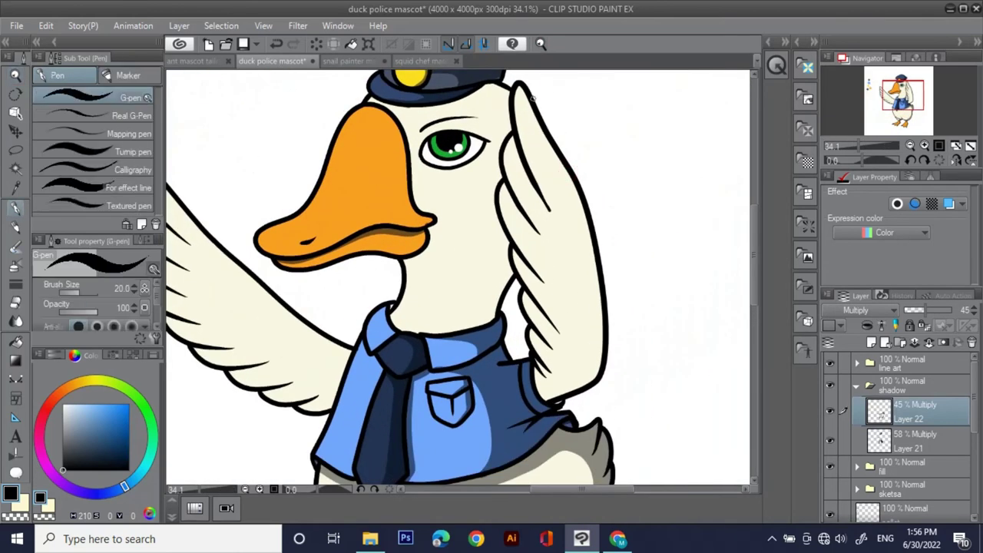
{"action": "left_click_drag", "start_coordinate": [507, 138], "coordinate": [537, 189]}
{"action": "scroll", "coordinate": [510, 134], "scroll_direction": "down", "scroll_amount": 1}
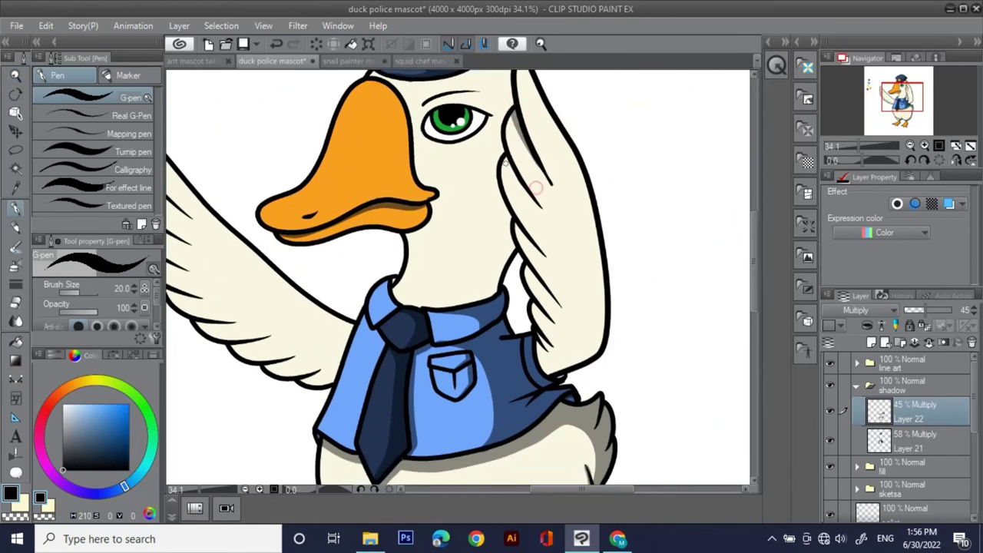
{"action": "mouse_move", "coordinate": [516, 225]}
{"action": "left_mouse_down"}
{"action": "mouse_move", "coordinate": [547, 292]}
{"action": "mouse_move", "coordinate": [560, 213]}
{"action": "mouse_move", "coordinate": [556, 263]}
{"action": "left_mouse_up"}
Outline a shadow along the outer edge and elbow of the right wing and fill it
{"action": "left_click_drag", "start_coordinate": [566, 151], "coordinate": [581, 208]}
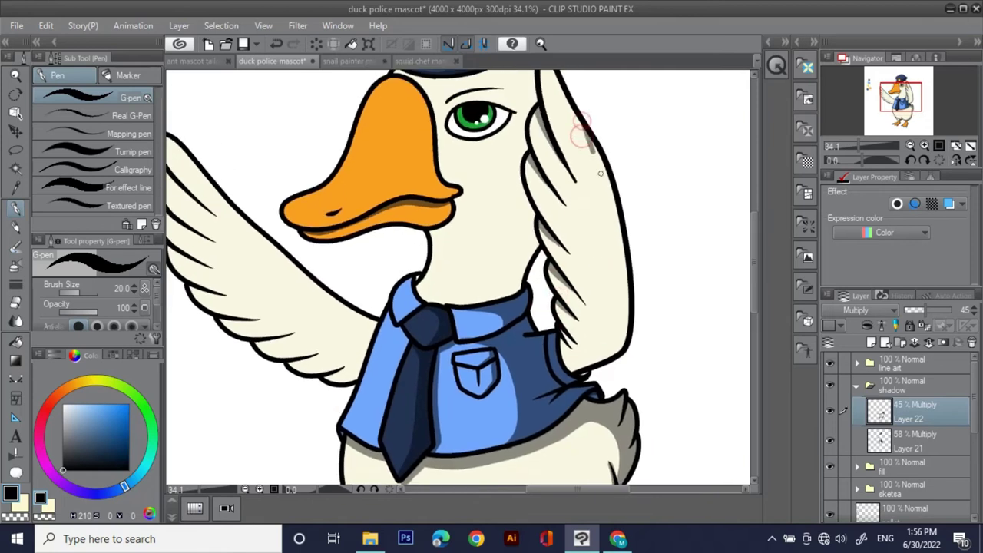
{"action": "left_click_drag", "start_coordinate": [585, 129], "coordinate": [623, 271]}
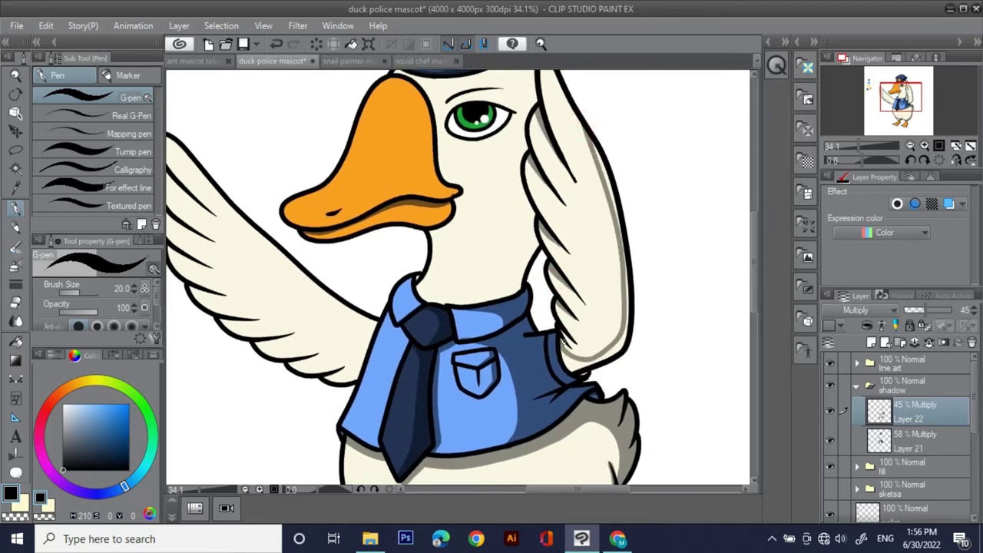
{"action": "key", "text": "g"}
{"action": "left_click", "coordinate": [574, 359]}
{"action": "left_click", "coordinate": [622, 348]}
{"action": "left_click_drag", "start_coordinate": [581, 77], "coordinate": [625, 142]}
Outline and fill the shadow under the cap and down the right side of the head and neck
{"action": "key", "text": "ctrl+space"}
{"action": "mouse_move", "coordinate": [693, 198]}
{"action": "left_mouse_down"}
{"action": "mouse_move", "coordinate": [615, 147]}
{"action": "mouse_move", "coordinate": [686, 186]}
{"action": "left_mouse_up"}
{"action": "left_click_drag", "start_coordinate": [623, 202], "coordinate": [642, 167]}
{"action": "left_click_drag", "start_coordinate": [581, 183], "coordinate": [625, 158]}
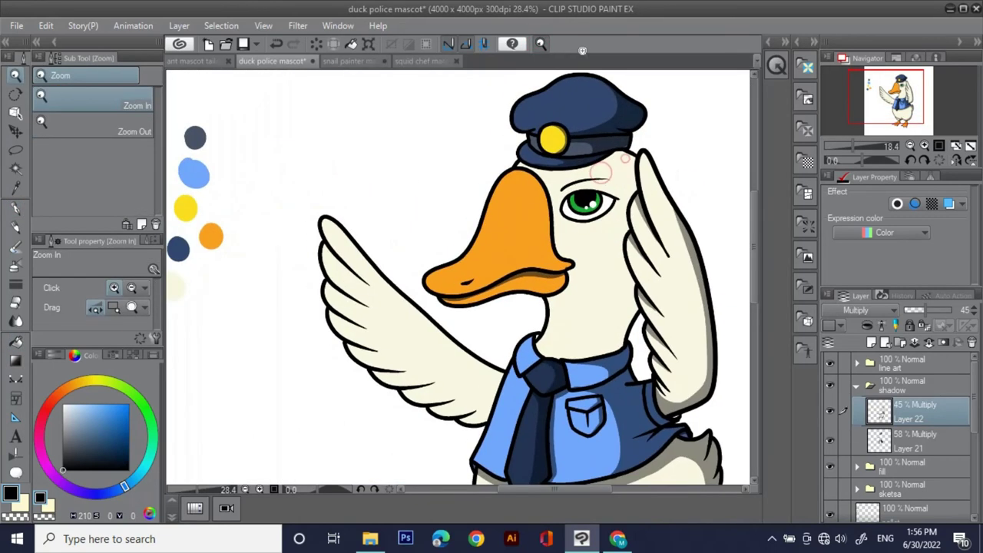
{"action": "key", "text": "p"}
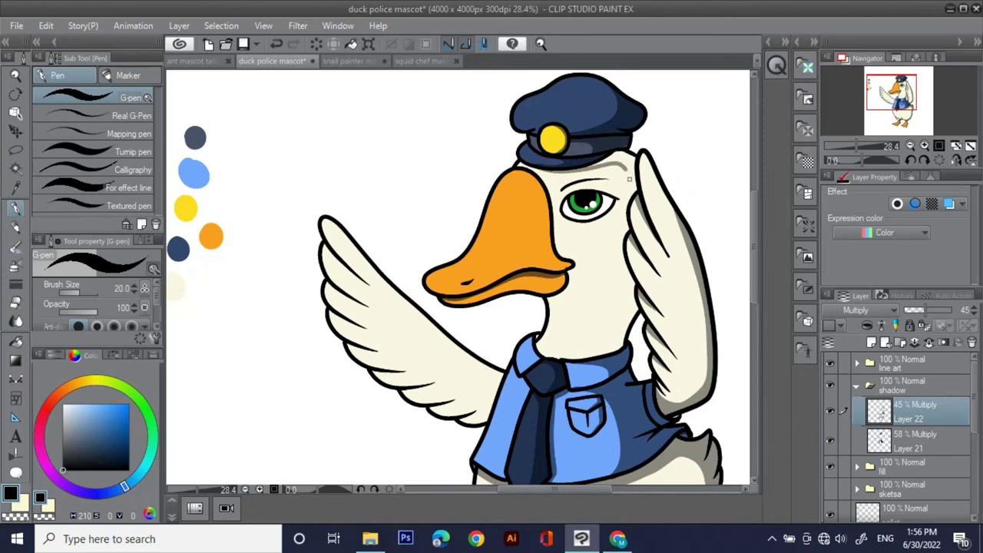
{"action": "key", "text": "ctrl+z"}
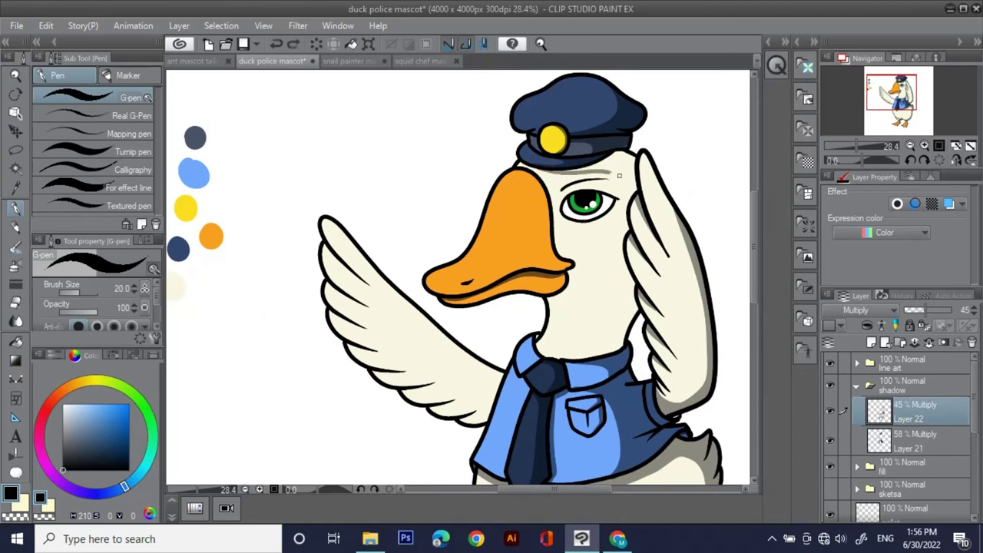
{"action": "left_click_drag", "start_coordinate": [630, 193], "coordinate": [640, 169]}
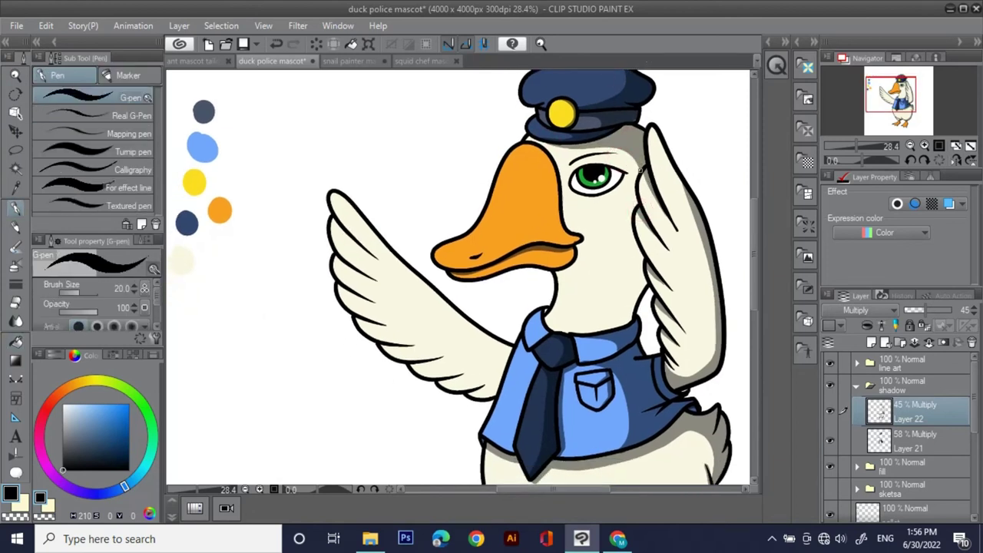
{"action": "key", "text": "g"}
{"action": "key", "text": "g"}
{"action": "left_click", "coordinate": [635, 296]}
Paint a shadow on the throat below the beak along the front edge of the neck
{"action": "left_click_drag", "start_coordinate": [578, 289], "coordinate": [565, 241]}
{"action": "key", "text": "p"}
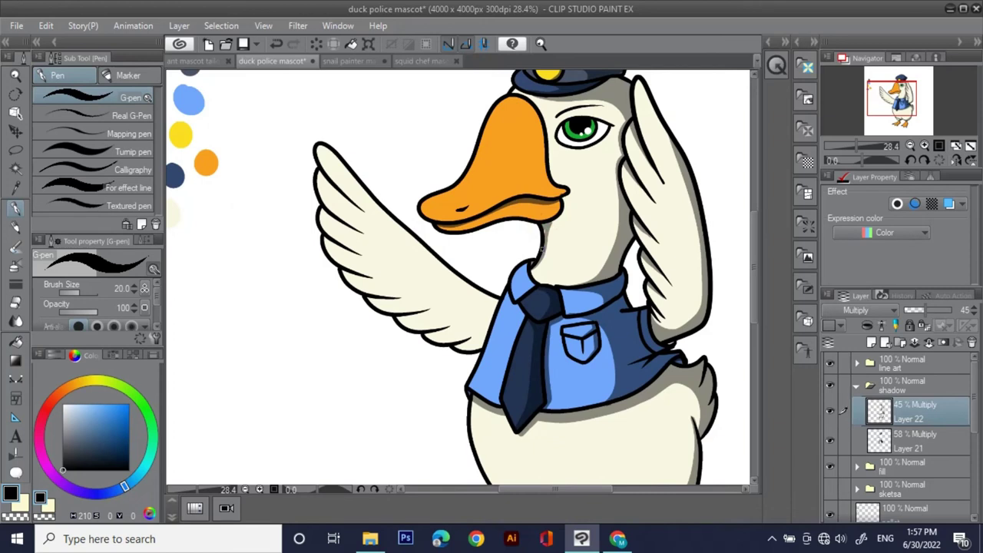
{"action": "left_click_drag", "start_coordinate": [580, 373], "coordinate": [573, 222]}
{"action": "left_click_drag", "start_coordinate": [558, 147], "coordinate": [547, 206]}
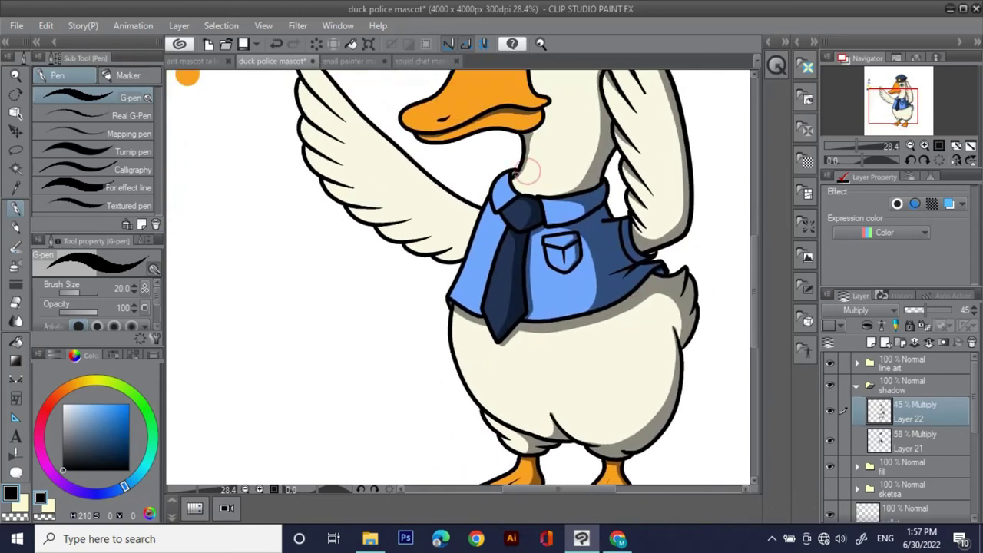
Paint shadows under the feather folds along the lower edge of the outstretched left wing
{"action": "left_click_drag", "start_coordinate": [512, 178], "coordinate": [629, 273]}
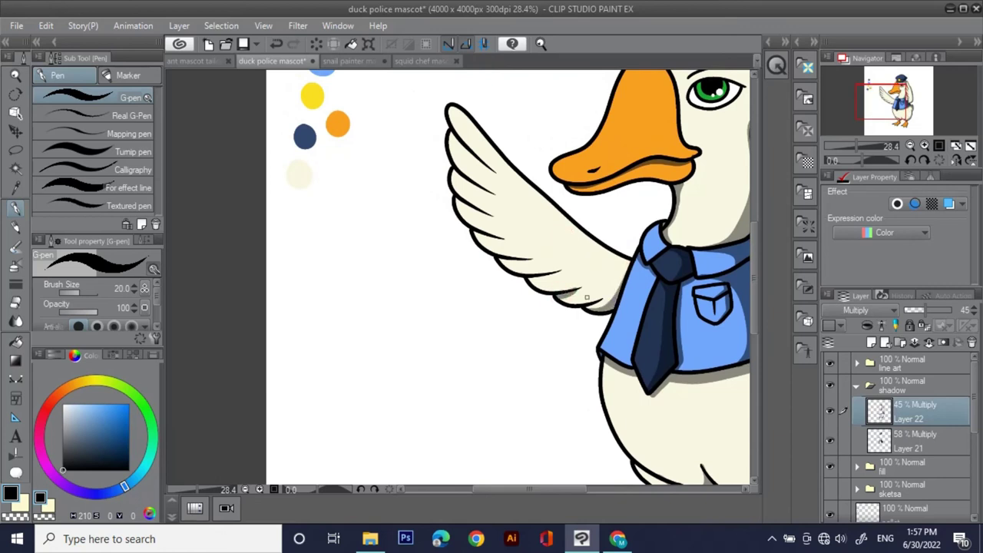
{"action": "key", "text": "ctrl+space"}
{"action": "left_click_drag", "start_coordinate": [594, 321], "coordinate": [619, 310]}
{"action": "key", "text": "e"}
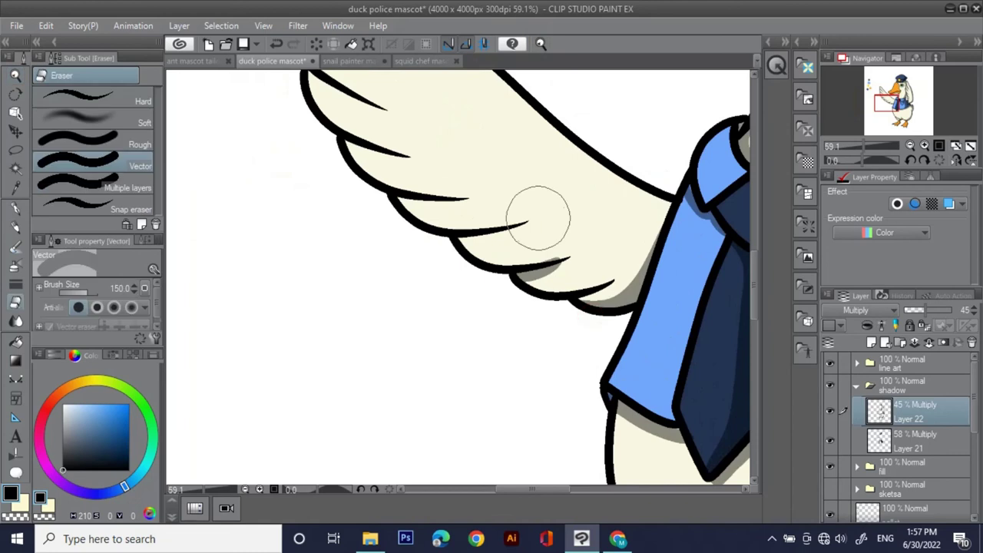
{"action": "key", "text": "p"}
{"action": "left_click_drag", "start_coordinate": [470, 238], "coordinate": [501, 236]}
{"action": "left_click_drag", "start_coordinate": [424, 219], "coordinate": [469, 263]}
{"action": "left_click_drag", "start_coordinate": [445, 249], "coordinate": [513, 248]}
{"action": "mouse_move", "coordinate": [423, 210]}
{"action": "left_mouse_down"}
{"action": "mouse_move", "coordinate": [493, 258]}
{"action": "mouse_move", "coordinate": [509, 252]}
{"action": "left_mouse_up"}
{"action": "mouse_move", "coordinate": [445, 188]}
{"action": "left_mouse_down"}
{"action": "mouse_move", "coordinate": [493, 248]}
{"action": "mouse_move", "coordinate": [507, 230]}
{"action": "mouse_move", "coordinate": [525, 256]}
{"action": "left_mouse_up"}
{"action": "key", "text": "ctrl+z"}
{"action": "left_click_drag", "start_coordinate": [475, 171], "coordinate": [517, 209]}
{"action": "key", "text": "ctrl+z"}
{"action": "left_click_drag", "start_coordinate": [515, 266], "coordinate": [571, 291]}
{"action": "left_click_drag", "start_coordinate": [553, 236], "coordinate": [564, 243]}
{"action": "mouse_move", "coordinate": [485, 156]}
{"action": "left_mouse_down"}
{"action": "mouse_move", "coordinate": [510, 204]}
{"action": "mouse_move", "coordinate": [582, 232]}
{"action": "left_mouse_up"}
Outline a shadow along the right edge and mouth corner of the upper beak and fill it
{"action": "mouse_move", "coordinate": [737, 380]}
{"action": "left_mouse_down"}
{"action": "mouse_move", "coordinate": [562, 223]}
{"action": "mouse_move", "coordinate": [486, 208]}
{"action": "left_mouse_up"}
{"action": "left_click_drag", "start_coordinate": [602, 288], "coordinate": [533, 176]}
{"action": "left_click_drag", "start_coordinate": [577, 257], "coordinate": [453, 105]}
{"action": "left_click_drag", "start_coordinate": [530, 294], "coordinate": [529, 156]}
{"action": "left_click_drag", "start_coordinate": [523, 86], "coordinate": [491, 335]}
{"action": "left_click_drag", "start_coordinate": [498, 100], "coordinate": [491, 322]}
{"action": "left_click_drag", "start_coordinate": [474, 234], "coordinate": [677, 213]}
{"action": "left_click_drag", "start_coordinate": [525, 202], "coordinate": [528, 350]}
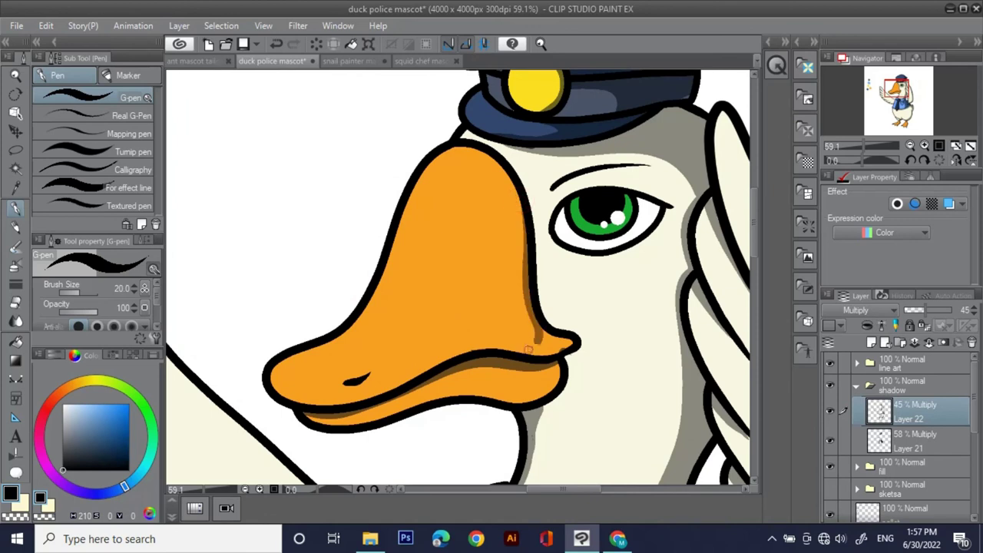
{"action": "key", "text": "g"}
Paint shadows on the white of the eye under the upper lid and along the right corner
{"action": "left_click", "coordinate": [543, 46]}
{"action": "left_click_drag", "start_coordinate": [547, 211], "coordinate": [575, 254]}
{"action": "left_click_drag", "start_coordinate": [599, 209], "coordinate": [569, 285]}
{"action": "left_click_drag", "start_coordinate": [562, 236], "coordinate": [557, 115]}
{"action": "key", "text": "p"}
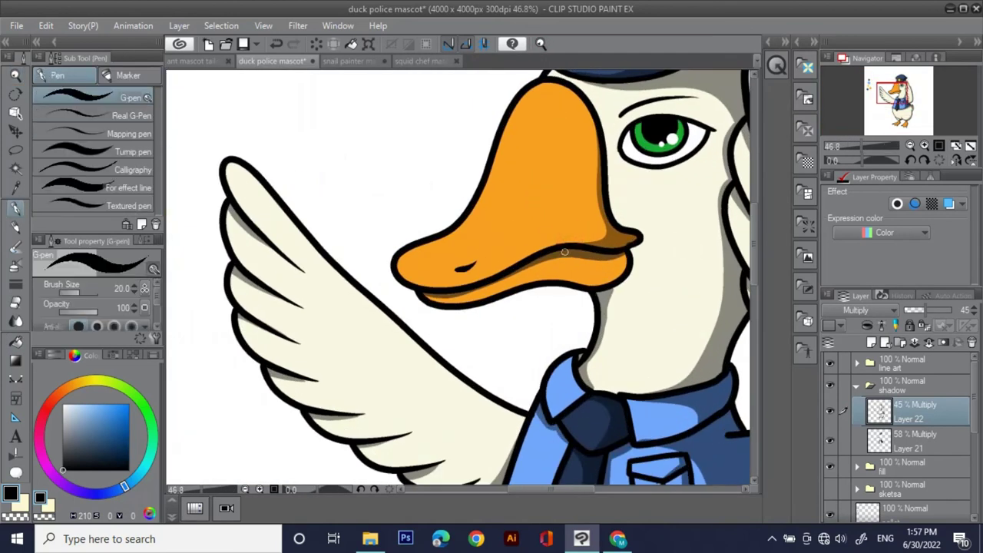
{"action": "left_click", "coordinate": [541, 44]}
{"action": "mouse_move", "coordinate": [566, 163]}
{"action": "left_mouse_down"}
{"action": "mouse_move", "coordinate": [507, 166]}
{"action": "mouse_move", "coordinate": [554, 210]}
{"action": "mouse_move", "coordinate": [518, 149]}
{"action": "left_mouse_up"}
{"action": "key", "text": "ctrl+0"}
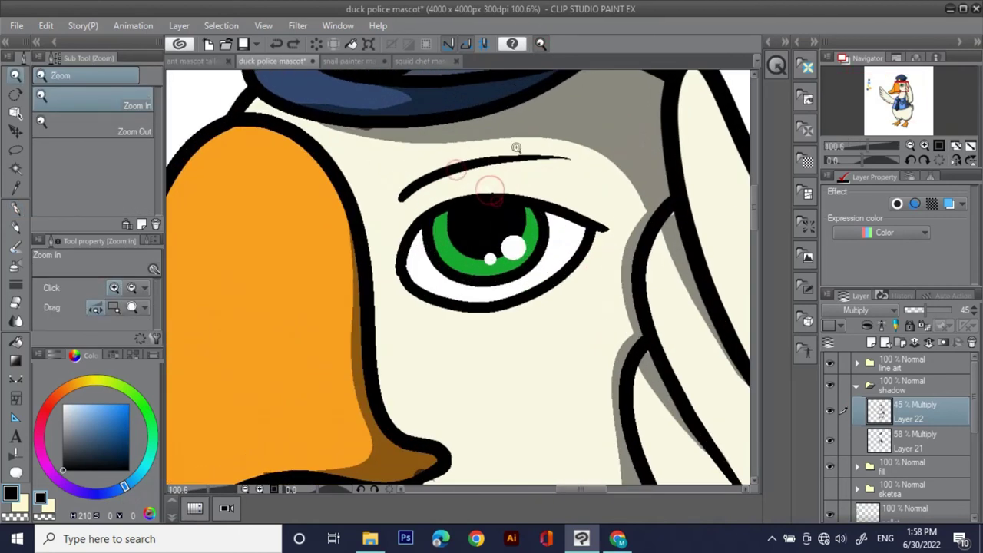
{"action": "key", "text": "p"}
{"action": "mouse_move", "coordinate": [404, 260]}
{"action": "left_mouse_down"}
{"action": "mouse_move", "coordinate": [418, 234]}
{"action": "mouse_move", "coordinate": [531, 216]}
{"action": "mouse_move", "coordinate": [417, 237]}
{"action": "mouse_move", "coordinate": [507, 208]}
{"action": "mouse_move", "coordinate": [585, 229]}
{"action": "mouse_move", "coordinate": [562, 264]}
{"action": "left_mouse_up"}
{"action": "key", "text": "ctrl+z"}
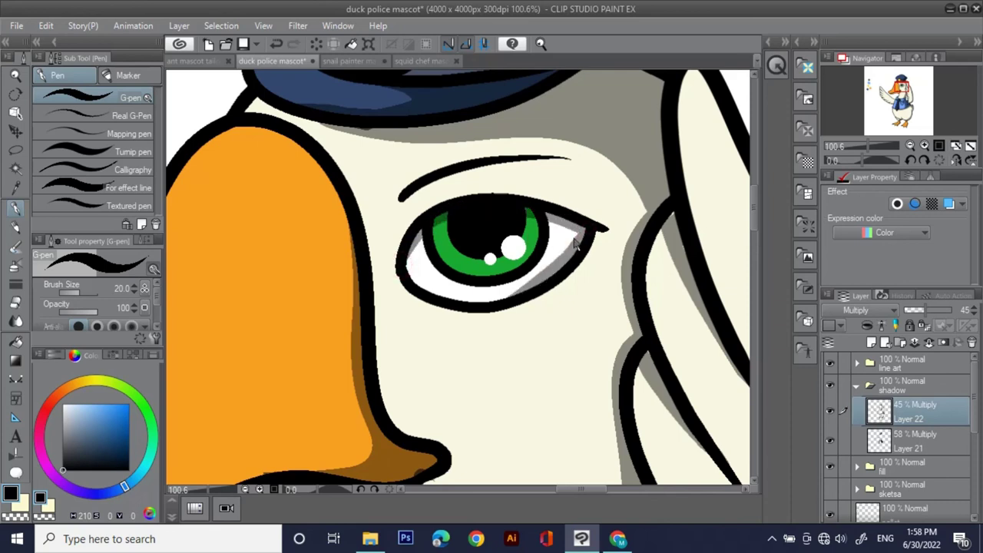
{"action": "left_click", "coordinate": [541, 44]}
{"action": "left_click_drag", "start_coordinate": [603, 184], "coordinate": [564, 281]}
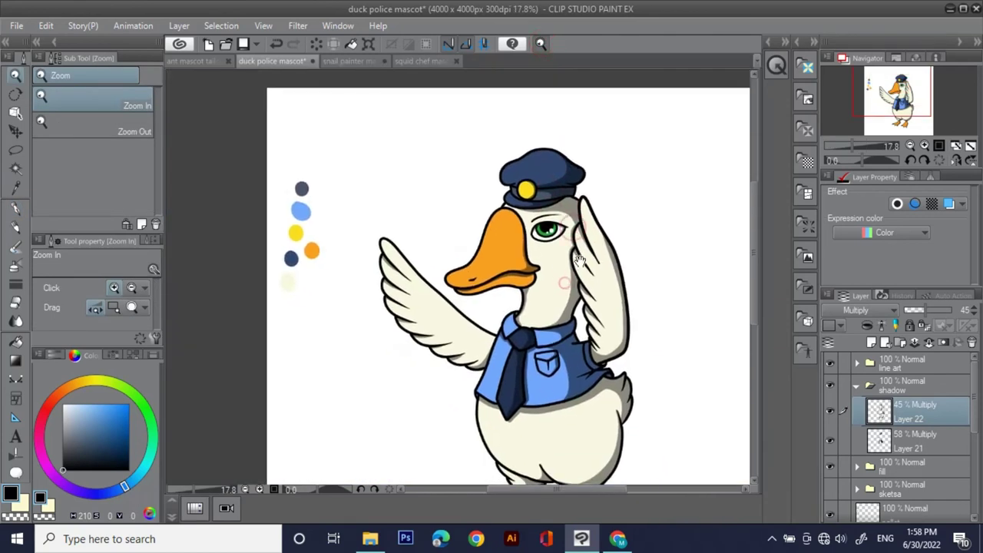
{"action": "left_click_drag", "start_coordinate": [609, 223], "coordinate": [576, 230]}
{"action": "key", "text": "ctrl+0"}
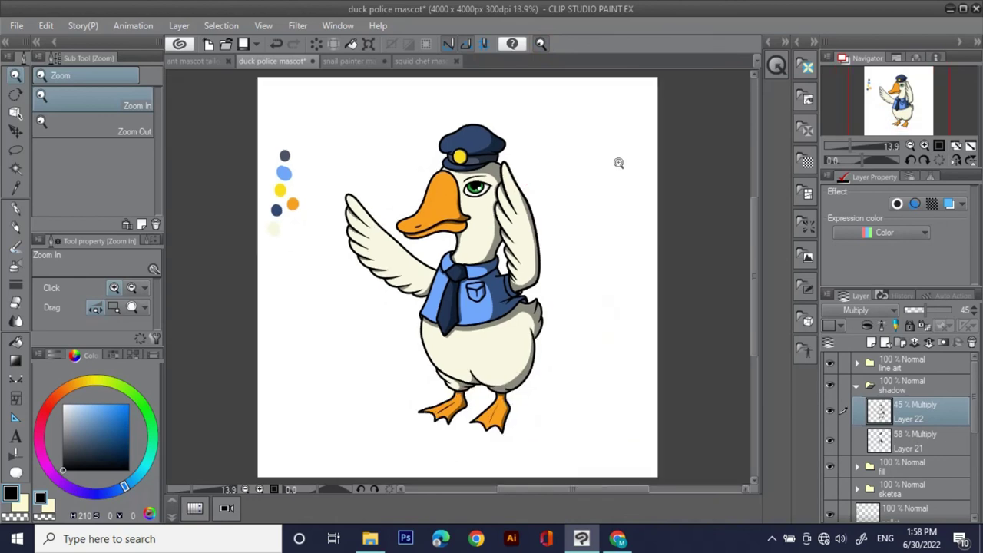
{"action": "left_click", "coordinate": [771, 538]}
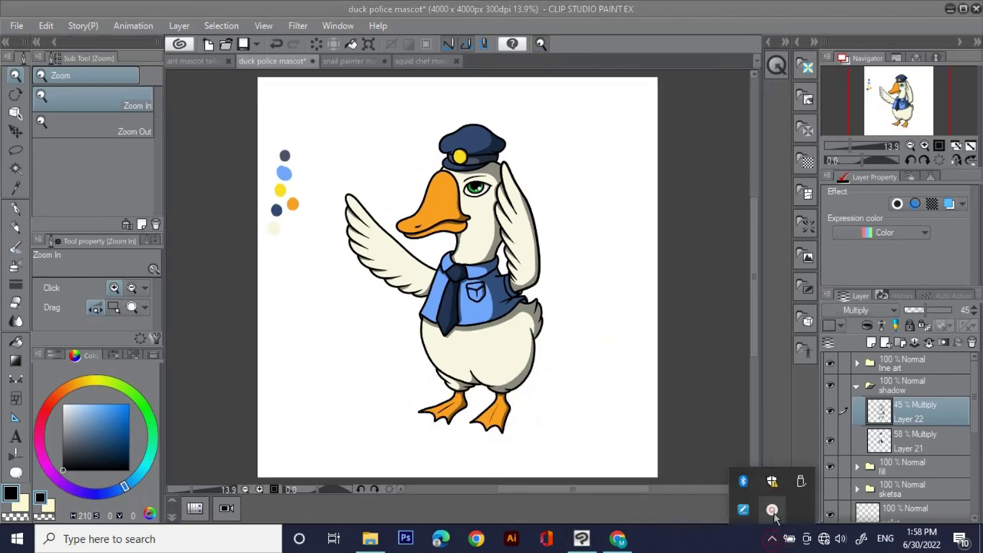
{"action": "left_click", "coordinate": [773, 511]}
{"action": "left_click", "coordinate": [972, 435]}
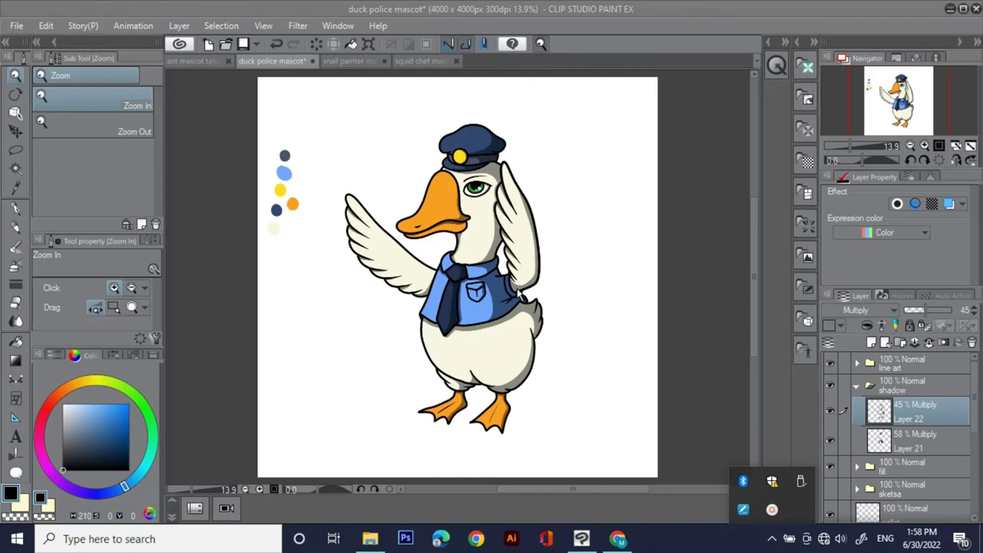
Examine the shadows on the whole duck mascot, both close up and at full view
{"action": "left_click_drag", "start_coordinate": [519, 295], "coordinate": [509, 329]}
{"action": "left_click_drag", "start_coordinate": [615, 330], "coordinate": [548, 314]}
{"action": "left_click_drag", "start_coordinate": [581, 261], "coordinate": [663, 322]}
{"action": "left_click_drag", "start_coordinate": [657, 374], "coordinate": [534, 329]}
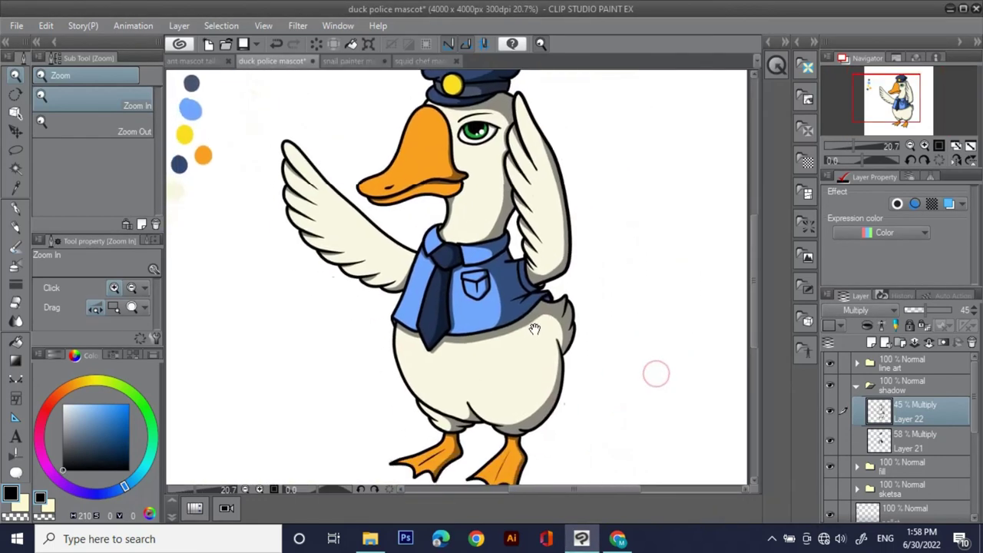
{"action": "scroll", "coordinate": [534, 329], "scroll_direction": "down", "scroll_amount": 5}
{"action": "scroll", "coordinate": [559, 258], "scroll_direction": "up", "scroll_amount": 3}
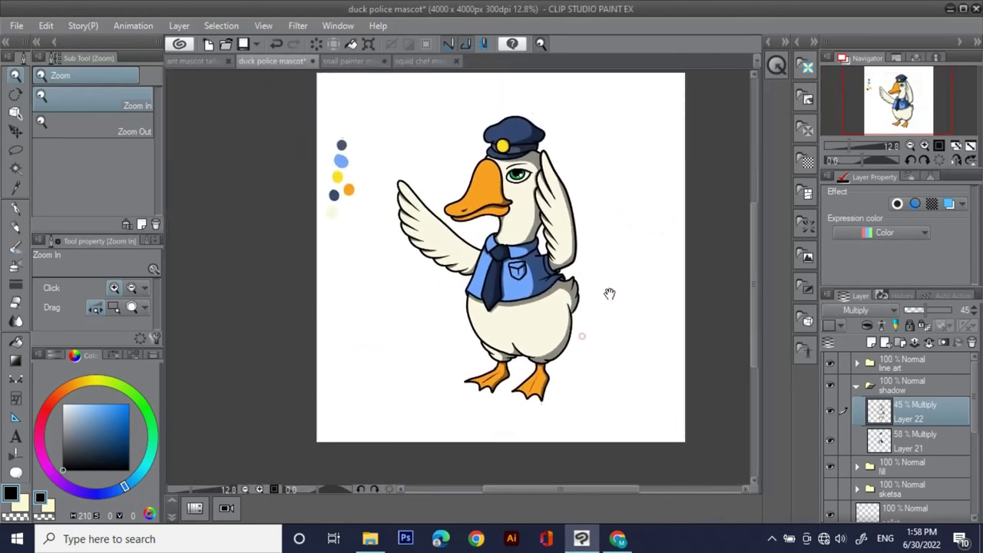
{"action": "left_click_drag", "start_coordinate": [609, 293], "coordinate": [612, 305]}
Add a layer above the shadow layers and set it to Screen at 67% opacity
{"action": "left_click", "coordinate": [871, 342]}
{"action": "left_click", "coordinate": [856, 309]}
{"action": "left_click", "coordinate": [856, 106]}
{"action": "left_click", "coordinate": [933, 310]}
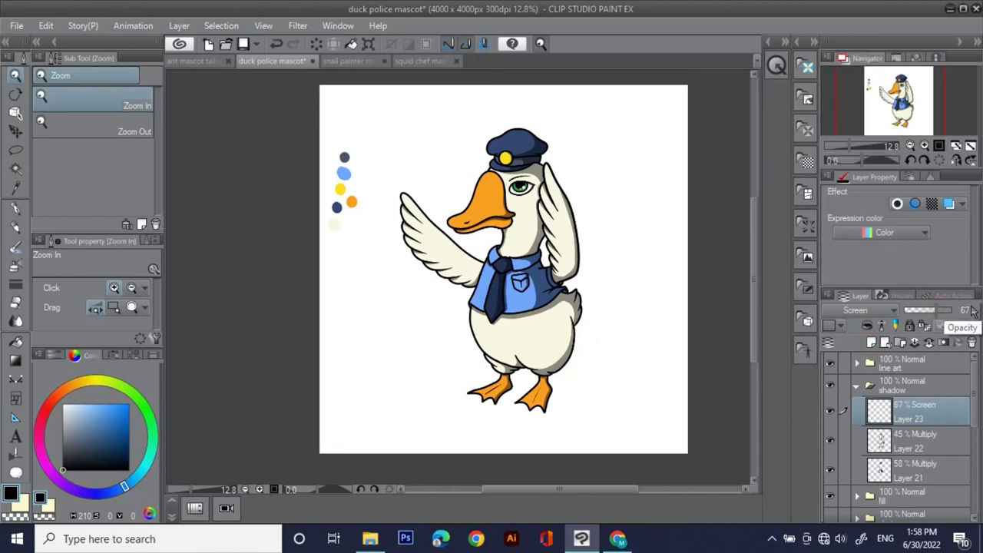
Paint a white highlight along the top and left edge of the upper beak with the size 20 pen
{"action": "scroll", "coordinate": [480, 184], "scroll_direction": "up", "scroll_amount": 5}
{"action": "key", "text": "p"}
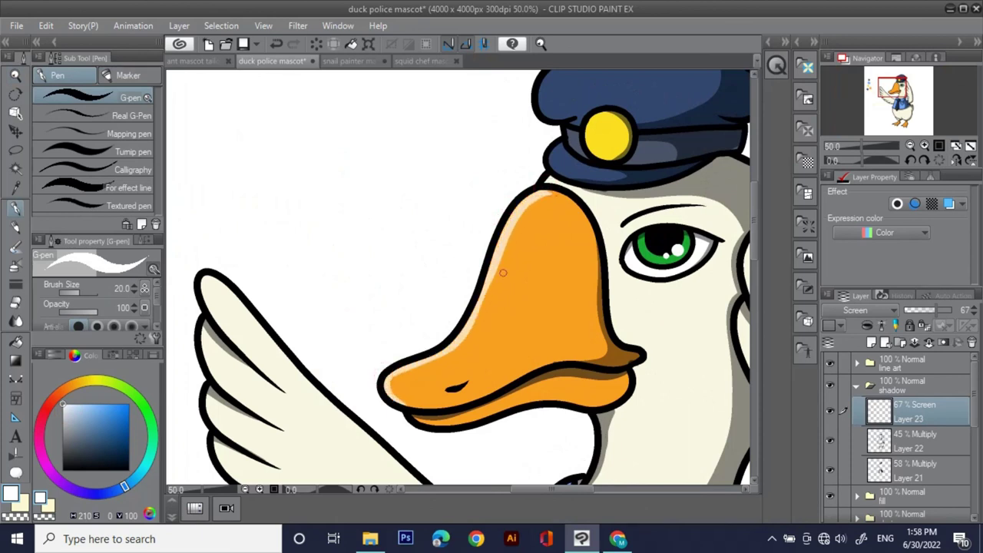
{"action": "mouse_move", "coordinate": [546, 192]}
{"action": "left_mouse_down"}
{"action": "mouse_move", "coordinate": [568, 197]}
{"action": "mouse_move", "coordinate": [487, 208]}
{"action": "mouse_move", "coordinate": [464, 311]}
{"action": "left_mouse_up"}
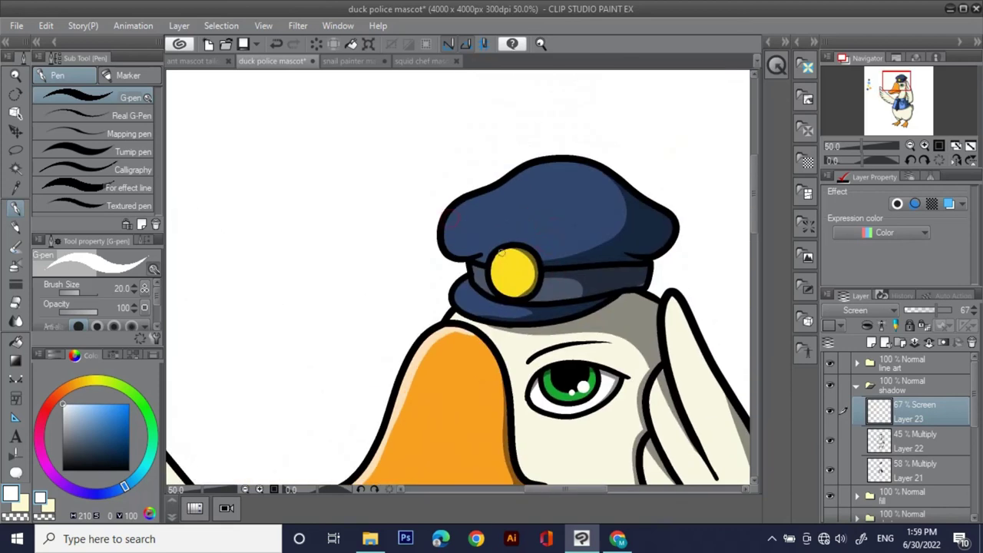
Paint white highlights on the badge's left side and along the left and top edges of the police cap
{"action": "left_click_drag", "start_coordinate": [513, 279], "coordinate": [523, 319]}
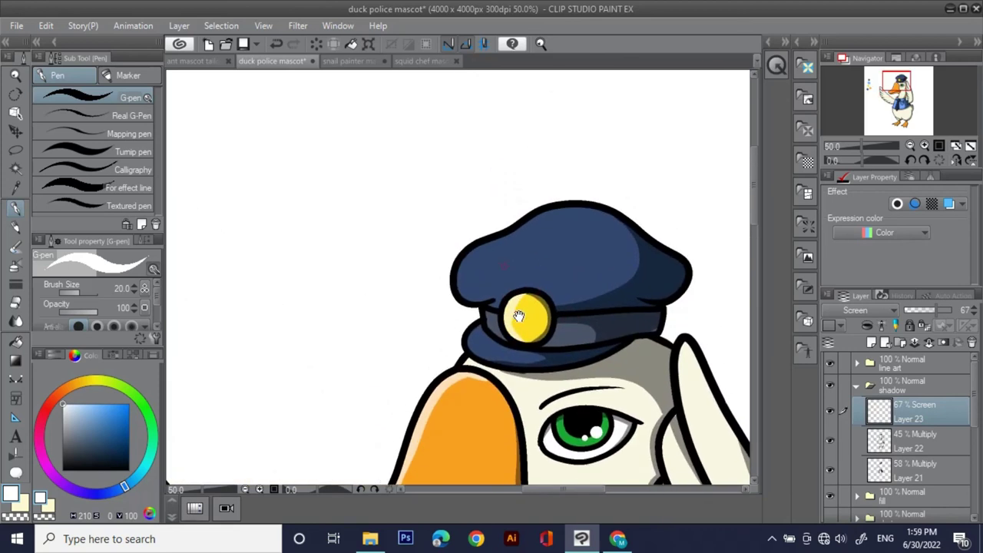
{"action": "left_click_drag", "start_coordinate": [560, 205], "coordinate": [584, 207]}
{"action": "left_click_drag", "start_coordinate": [512, 288], "coordinate": [540, 240]}
{"action": "left_click_drag", "start_coordinate": [509, 278], "coordinate": [493, 303]}
Paint thin white highlights along the left edges of the tie and the blue shirt
{"action": "scroll", "coordinate": [534, 265], "scroll_direction": "down", "scroll_amount": 10}
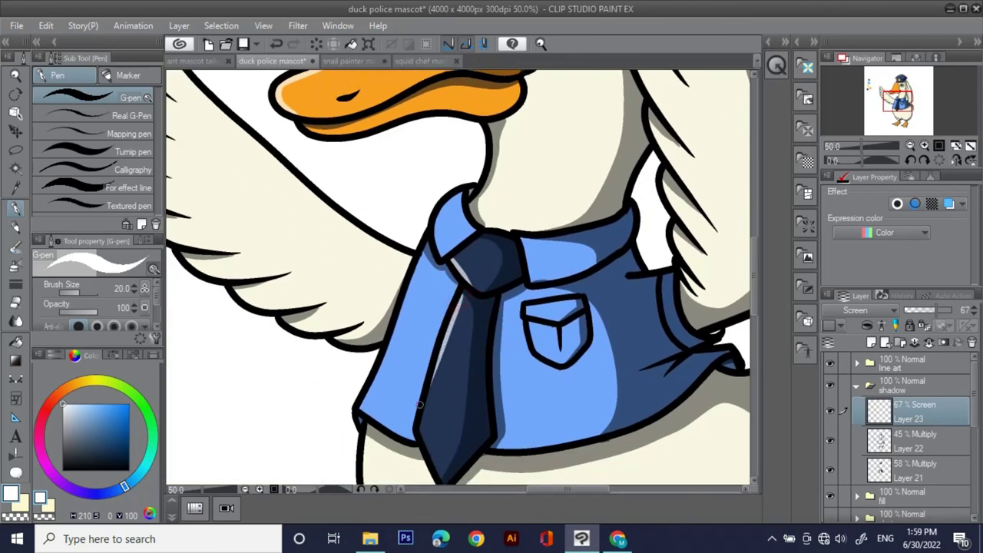
{"action": "left_click_drag", "start_coordinate": [459, 298], "coordinate": [417, 428]}
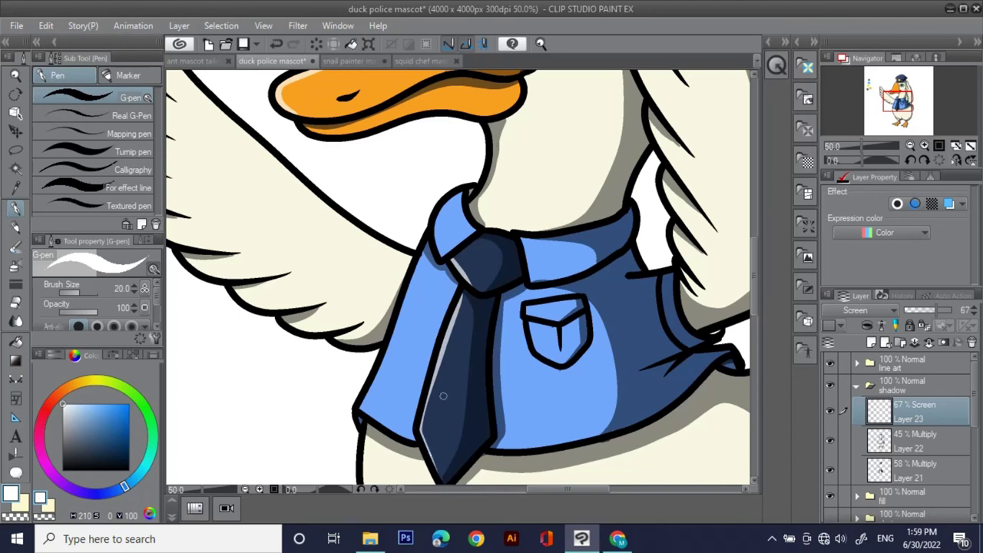
{"action": "scroll", "coordinate": [443, 395], "scroll_direction": "down", "scroll_amount": 1}
{"action": "left_click_drag", "start_coordinate": [513, 320], "coordinate": [523, 327]}
{"action": "left_click_drag", "start_coordinate": [398, 320], "coordinate": [517, 326]}
{"action": "left_click_drag", "start_coordinate": [520, 225], "coordinate": [458, 379]}
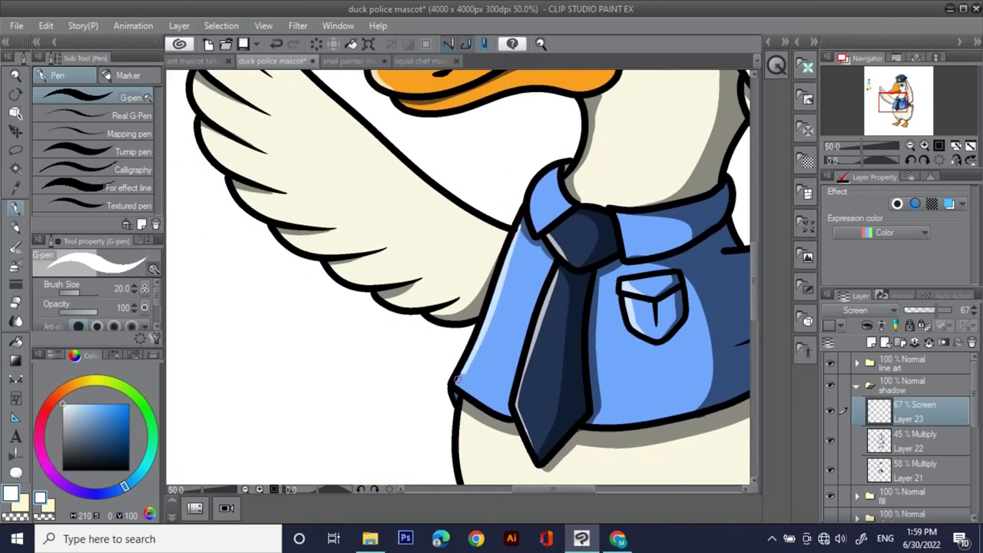
Paint a white highlight along the upper left edge of the duck's webbed foot on the right
{"action": "mouse_move", "coordinate": [592, 426]}
{"action": "left_mouse_down"}
{"action": "mouse_move", "coordinate": [497, 366]}
{"action": "mouse_move", "coordinate": [456, 312]}
{"action": "mouse_move", "coordinate": [467, 281]}
{"action": "left_mouse_up"}
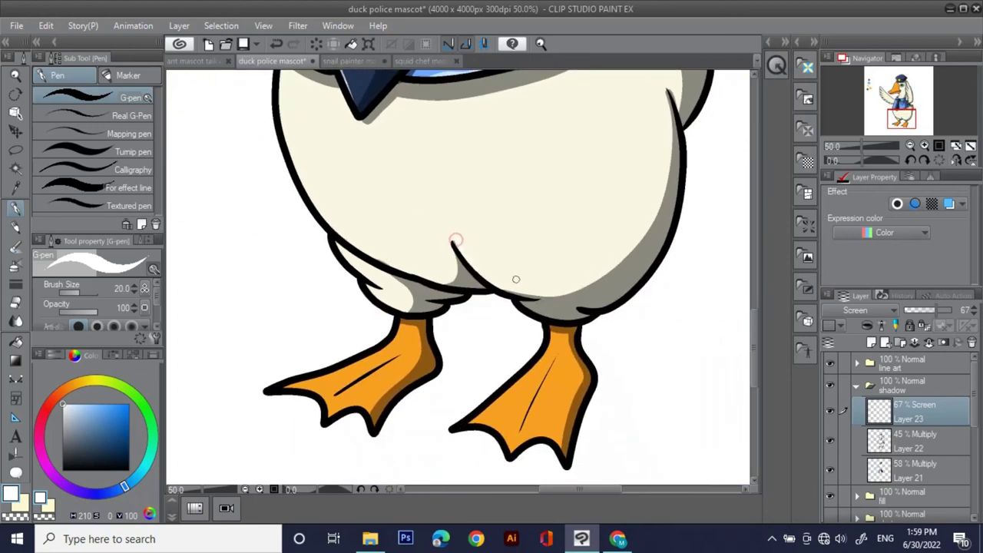
{"action": "scroll", "coordinate": [456, 240], "scroll_direction": "down", "scroll_amount": 2}
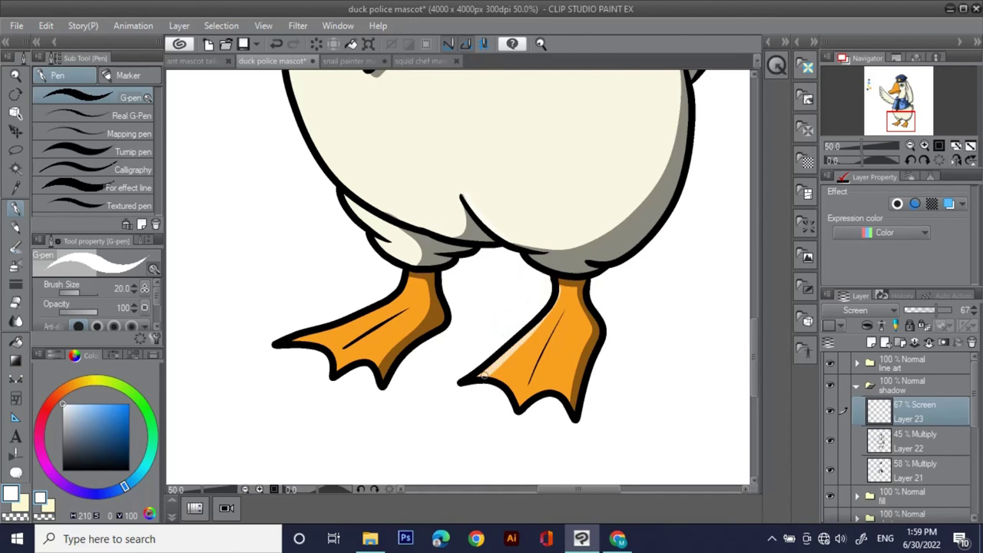
{"action": "scroll", "coordinate": [509, 331], "scroll_direction": "left", "scroll_amount": 3}
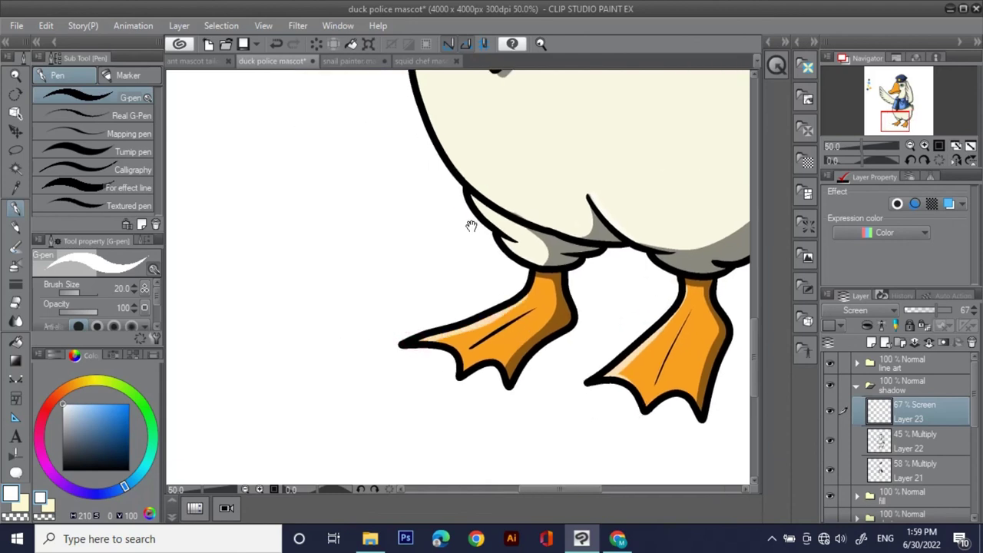
Examine the highlights on the beak and cap up close, and on the whole mascot at a smaller zoom
{"action": "scroll", "coordinate": [469, 251], "scroll_direction": "up", "scroll_amount": 12}
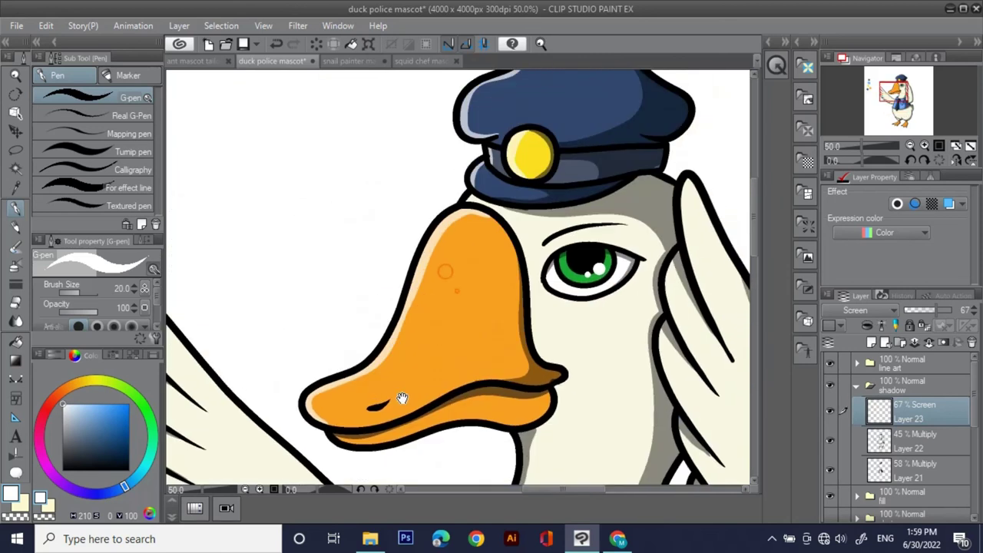
{"action": "left_click_drag", "start_coordinate": [446, 282], "coordinate": [436, 398]}
{"action": "left_click", "coordinate": [542, 44]}
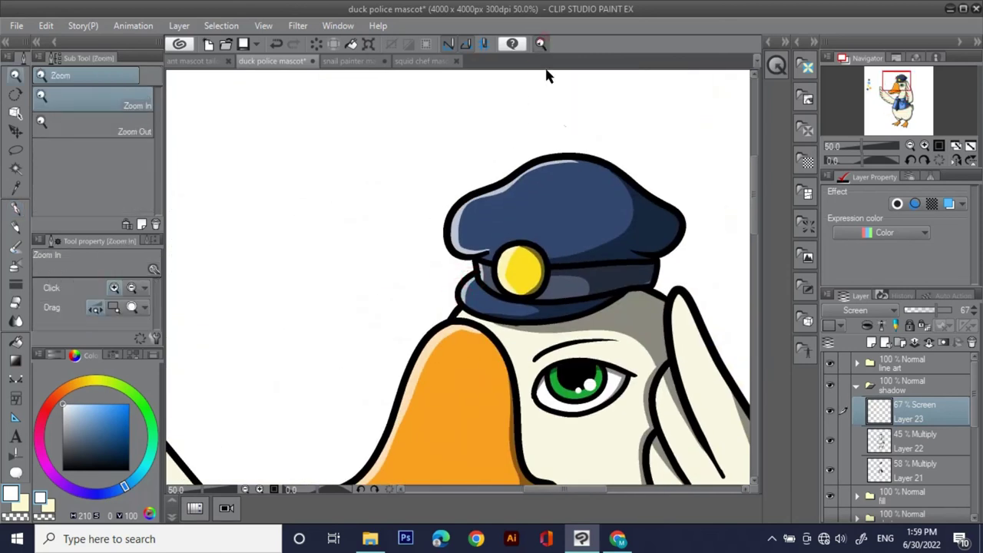
{"action": "left_click_drag", "start_coordinate": [616, 283], "coordinate": [538, 286]}
{"action": "left_click_drag", "start_coordinate": [619, 311], "coordinate": [598, 95]}
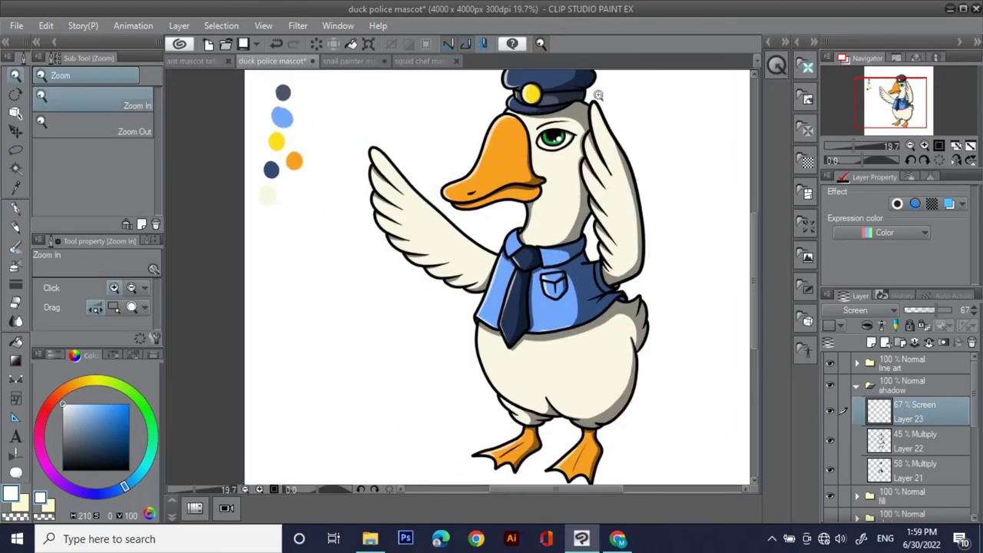